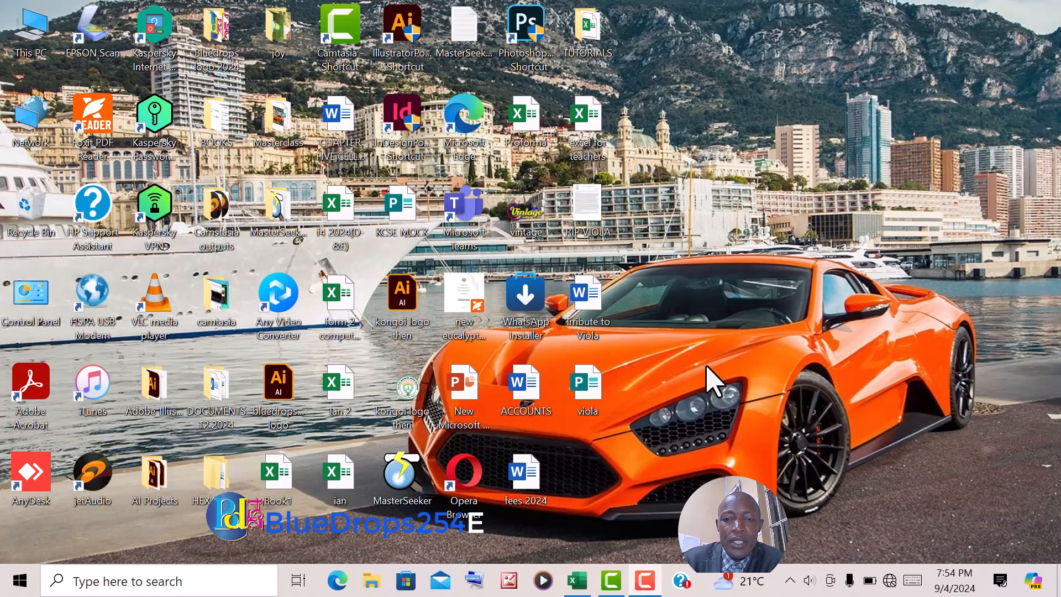
Switch to the Excel workbook and examine the mark sheet and summary tables on Sheet1 and the grading system on Sheet2.
left_click(583, 594)
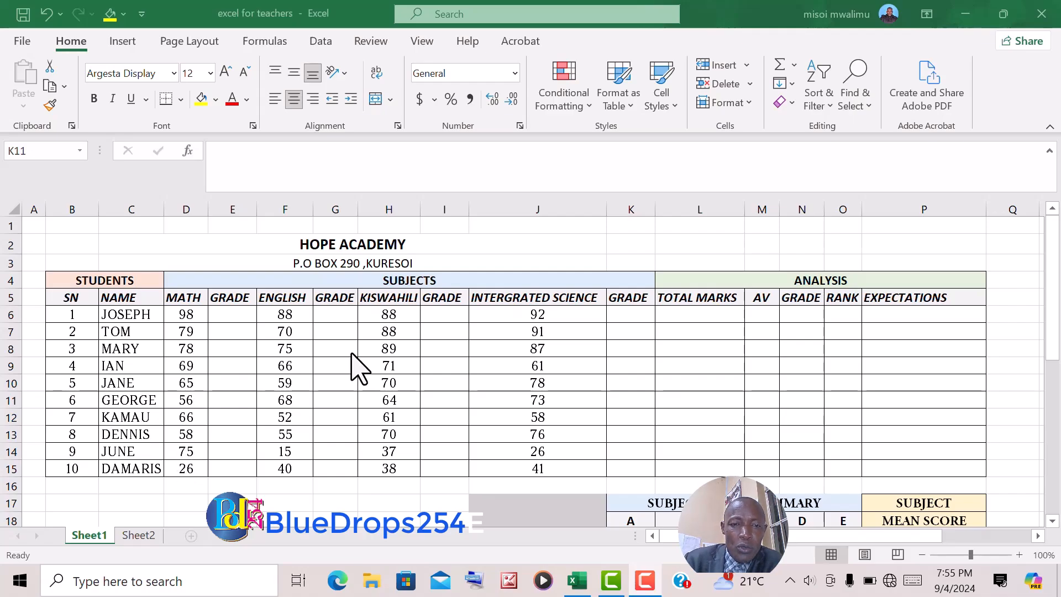
scroll(358, 399, "down", 1)
scroll(434, 395, "down", 3)
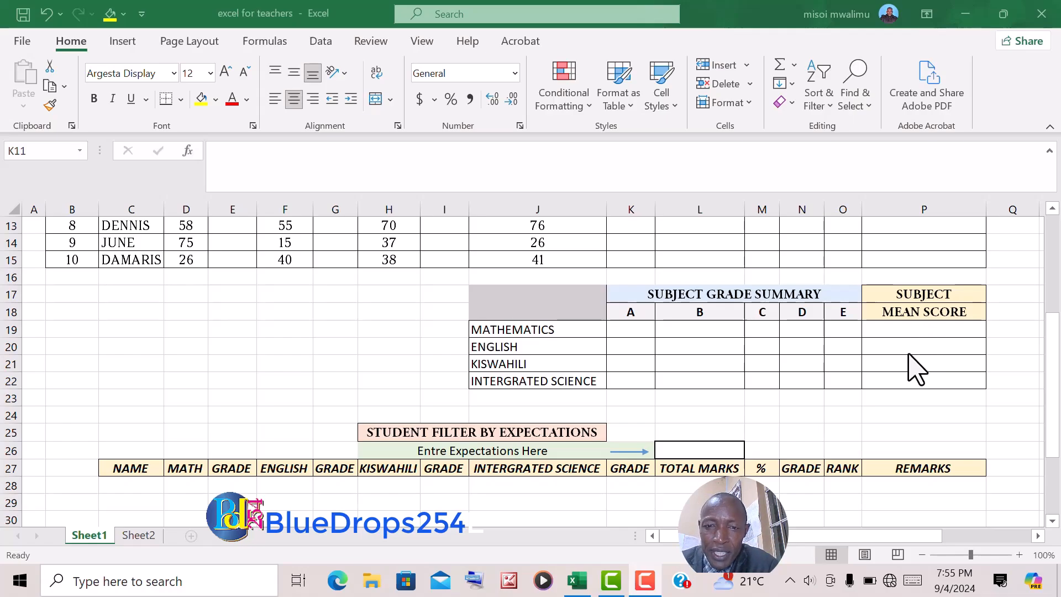
scroll(671, 409, "down", 2)
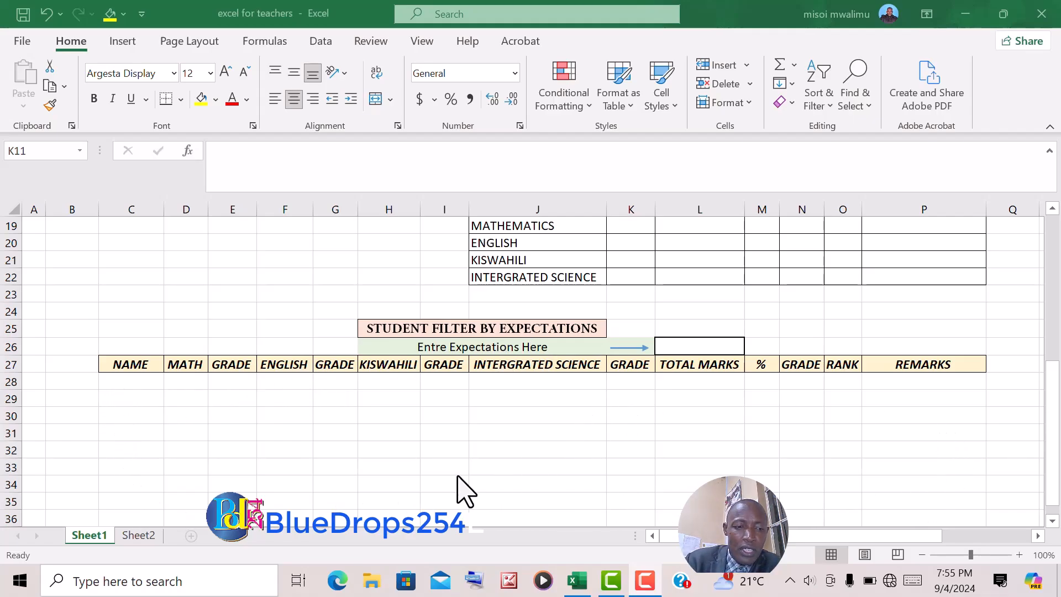
left_click(138, 536)
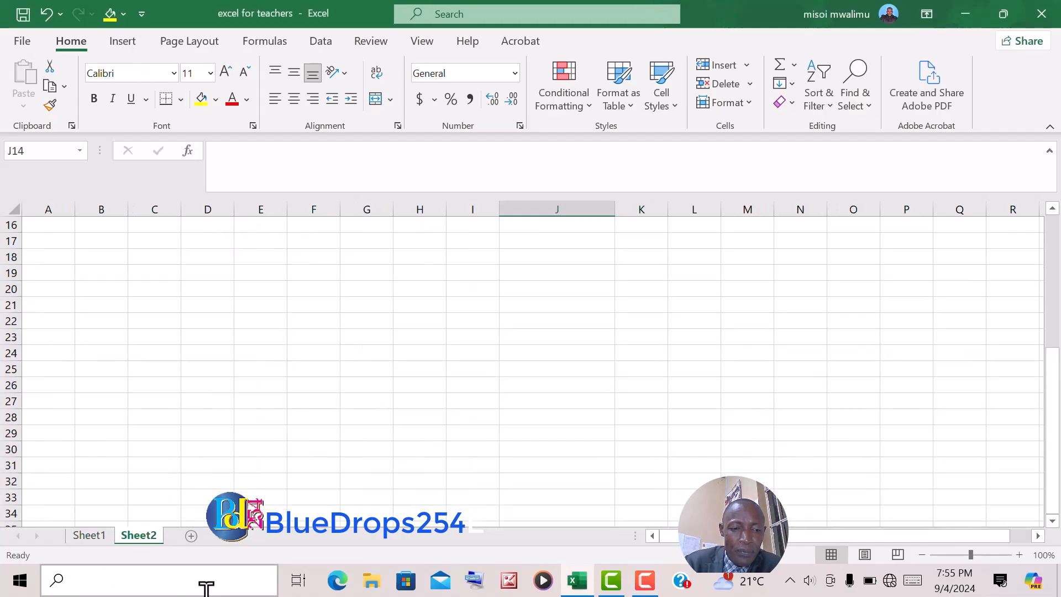
scroll(353, 346, "up", 5)
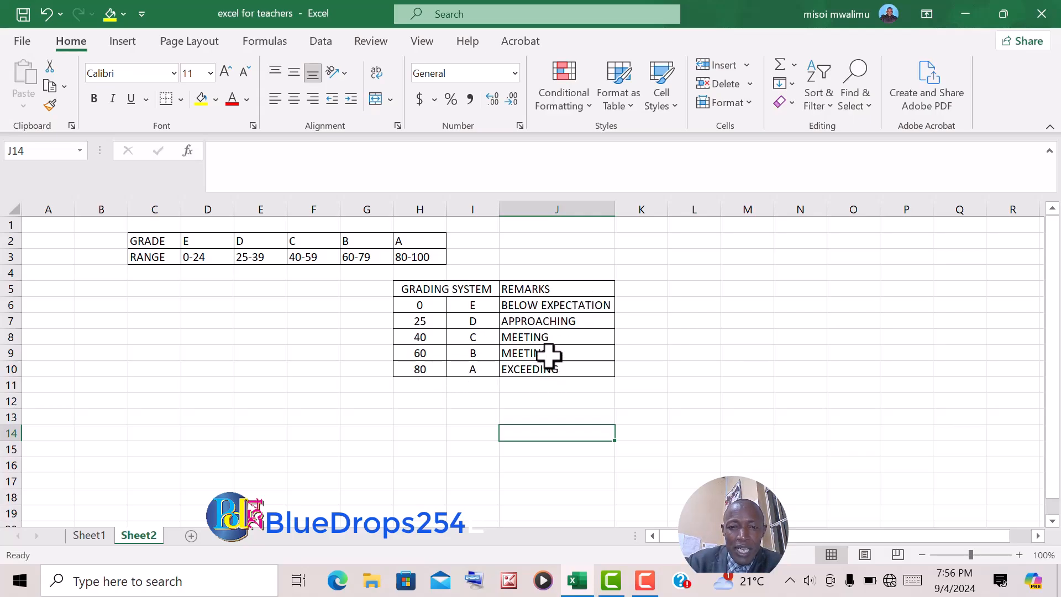
left_click(102, 535)
scroll(568, 338, "up", 5)
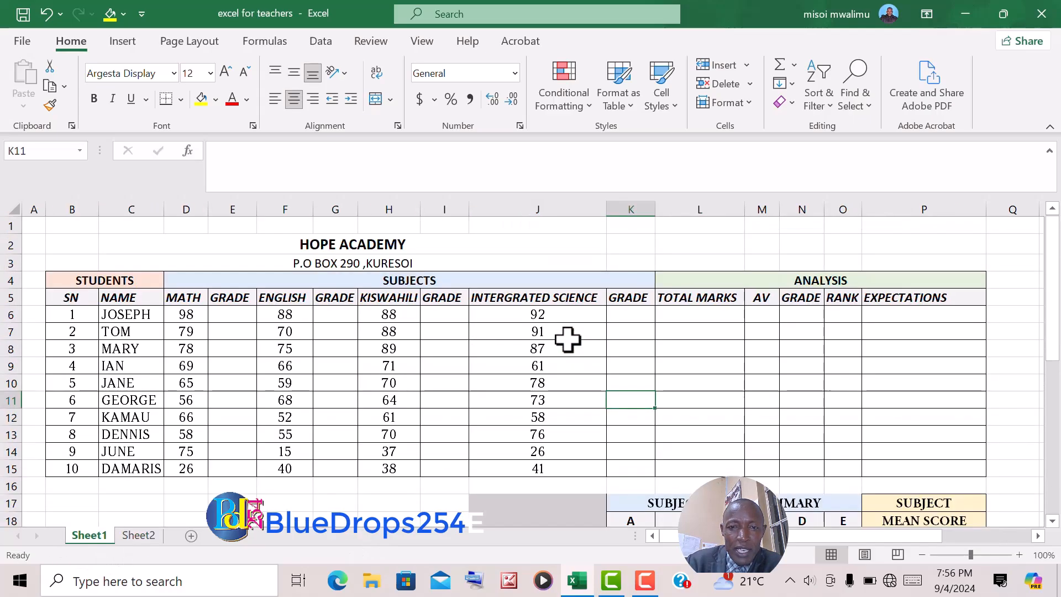
Build a VLOOKUP formula in E6 that looks up math mark D6 in Sheet2!H6:I10 and returns column 2.
left_click(233, 314)
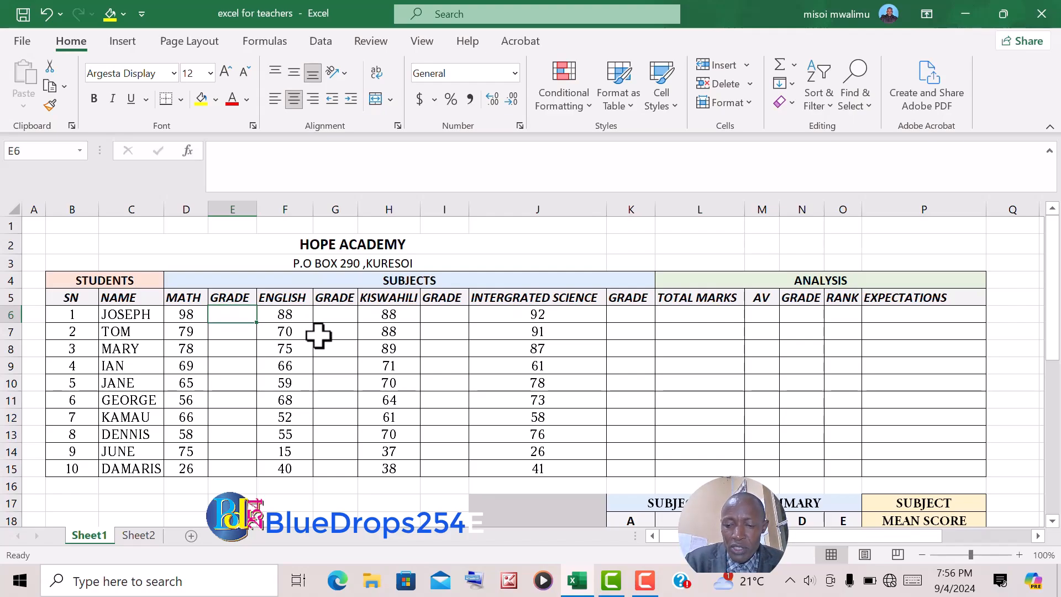
type("=")
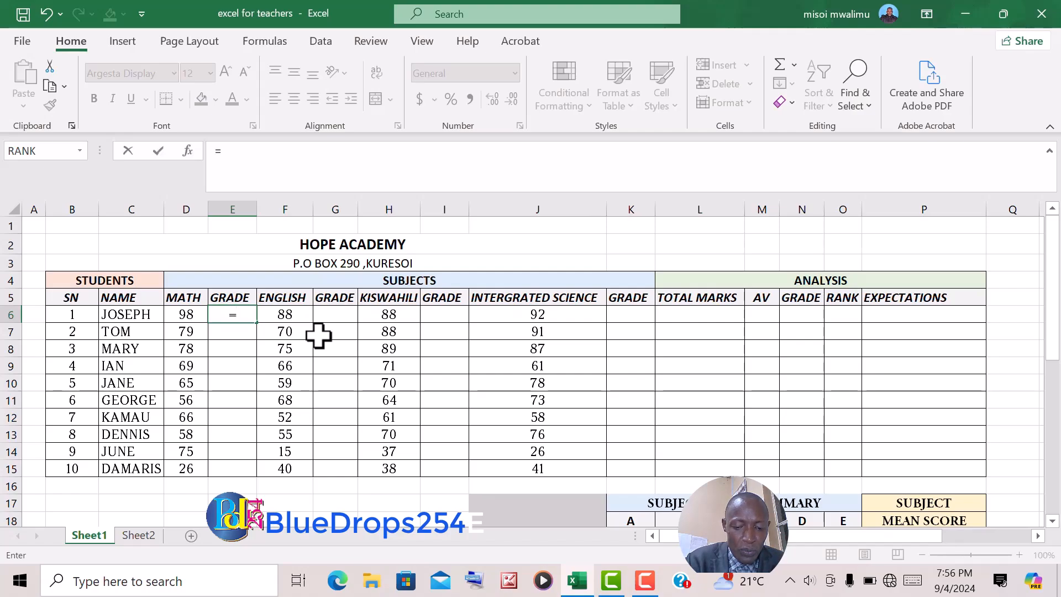
type("VLO")
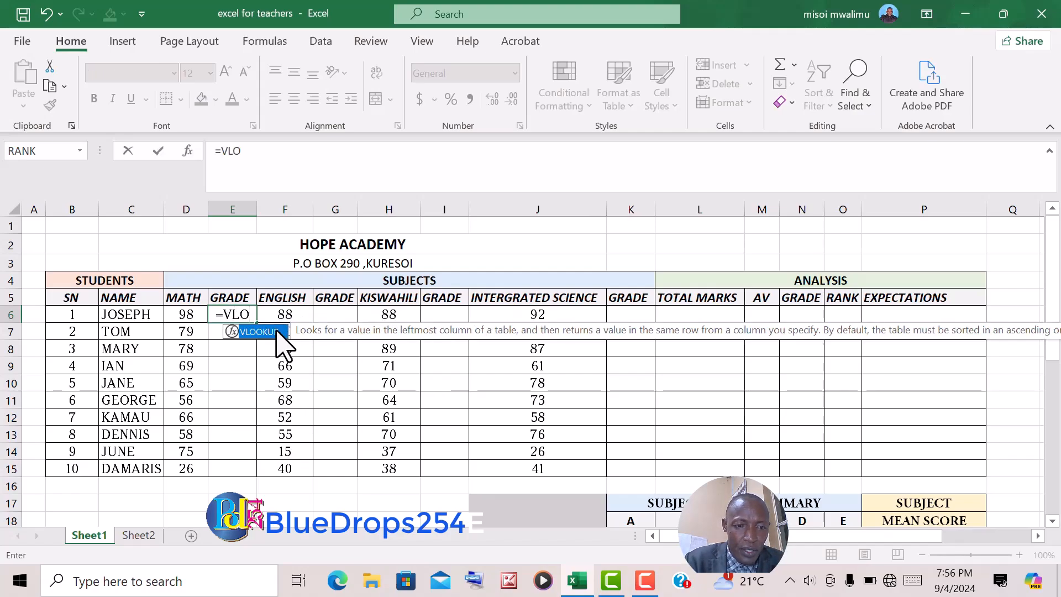
double_click(275, 331)
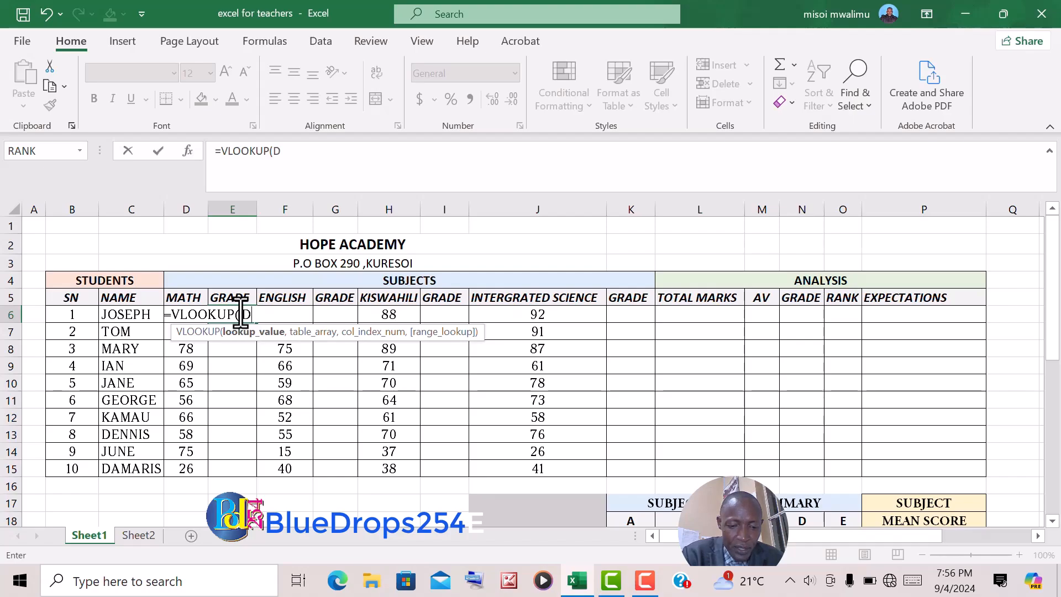
type("6")
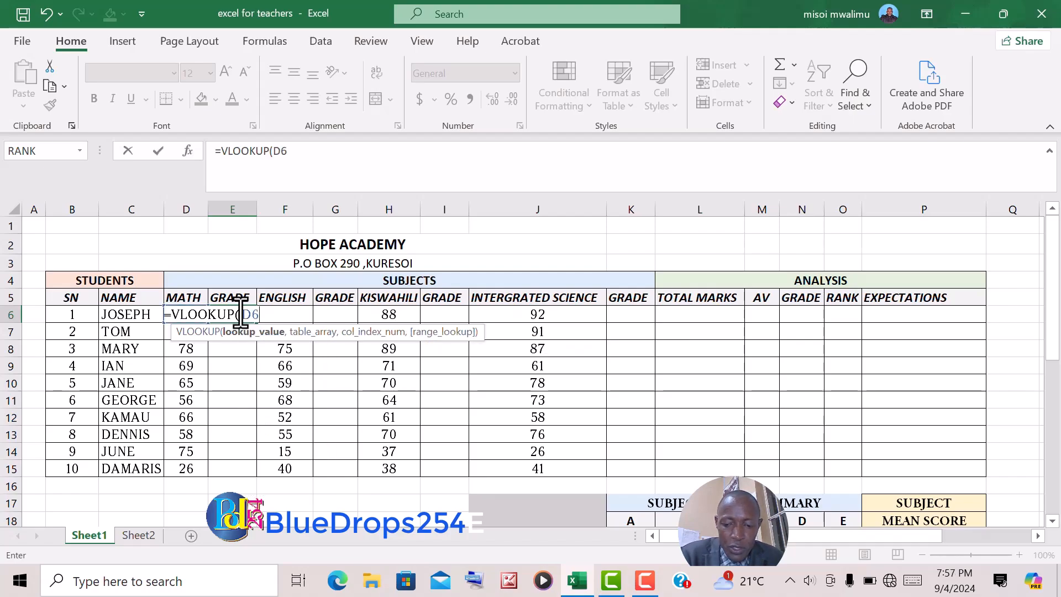
type(",")
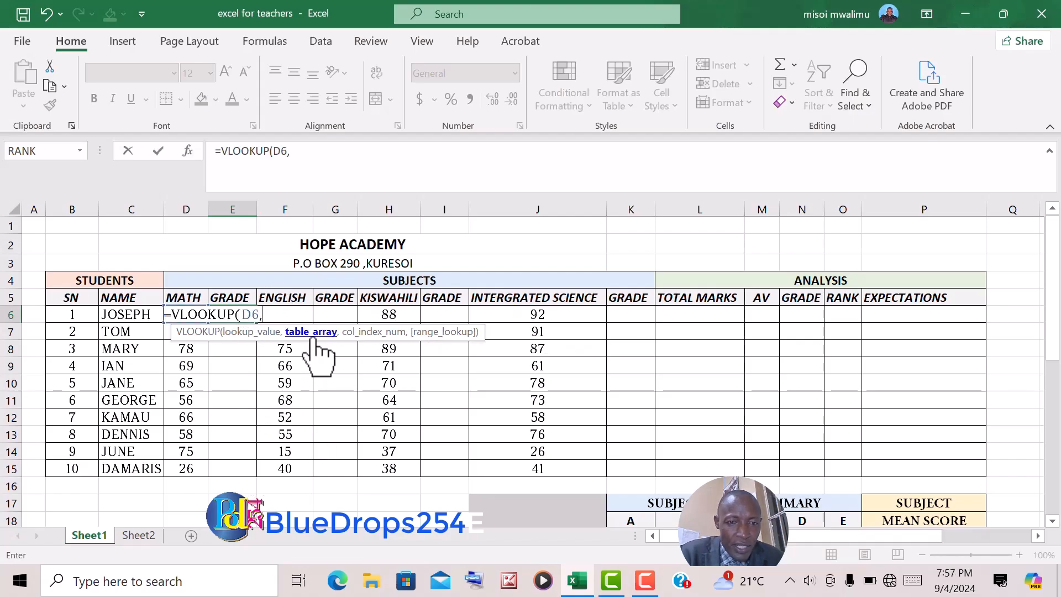
left_click(141, 537)
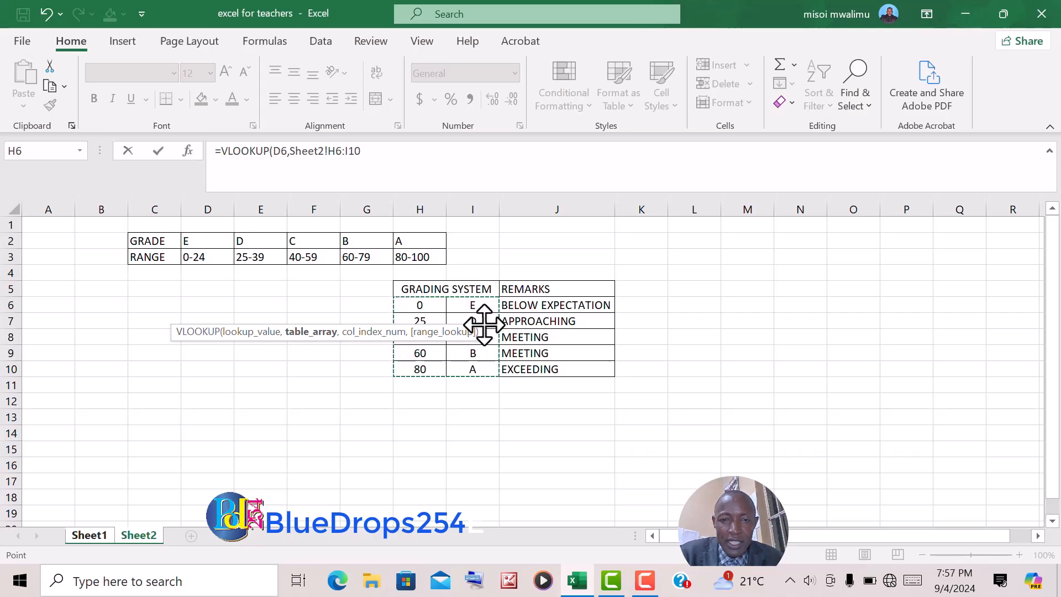
left_click(376, 151)
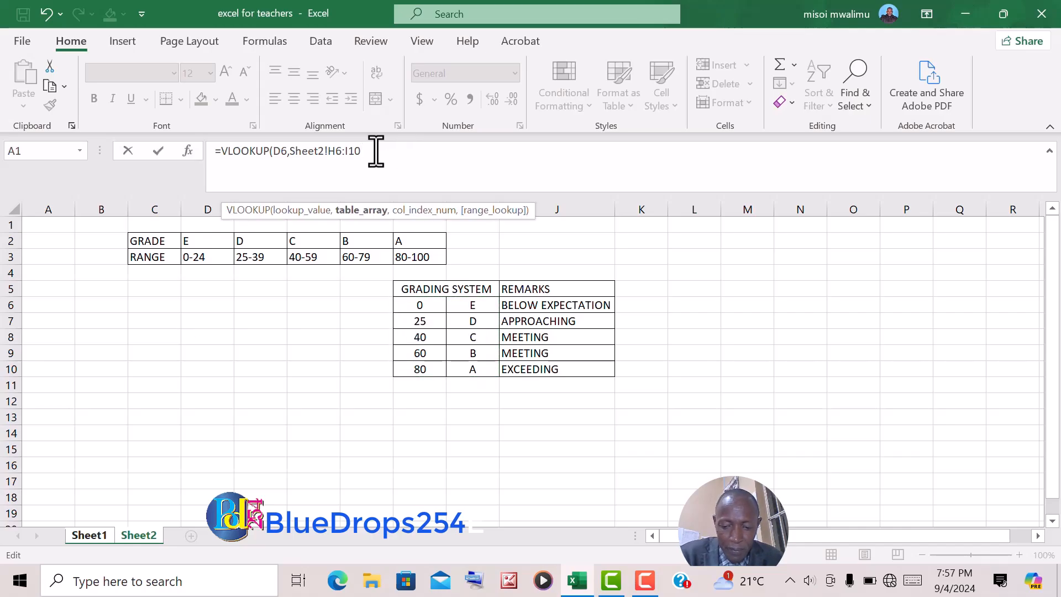
type(",")
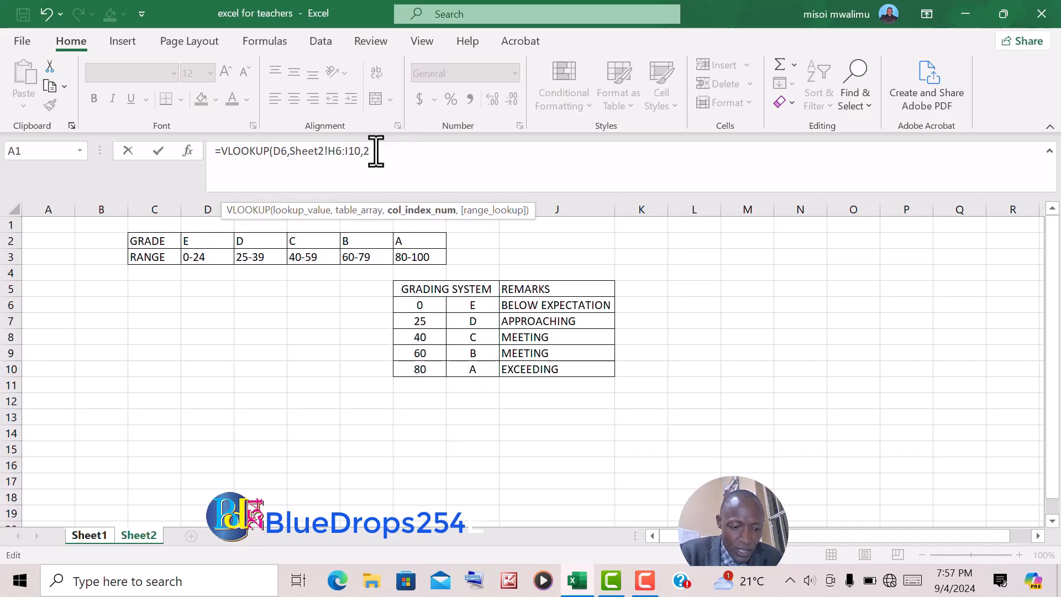
type("2)")
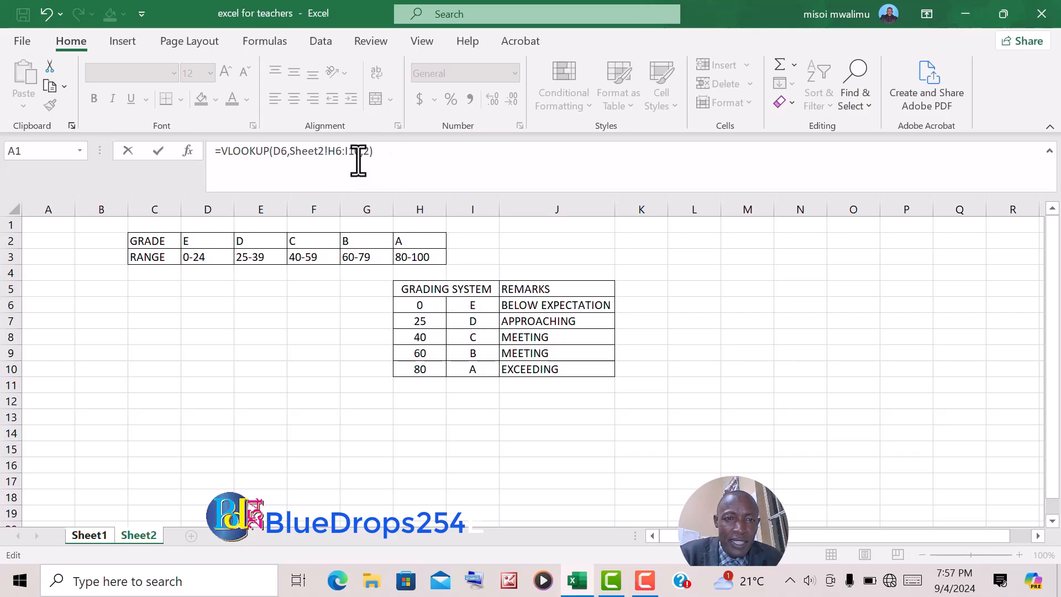
Make the lookup range in E6's formula absolute as $H$6:$I$10 and fill the formula down to E15.
left_click_drag(358, 155, 327, 151)
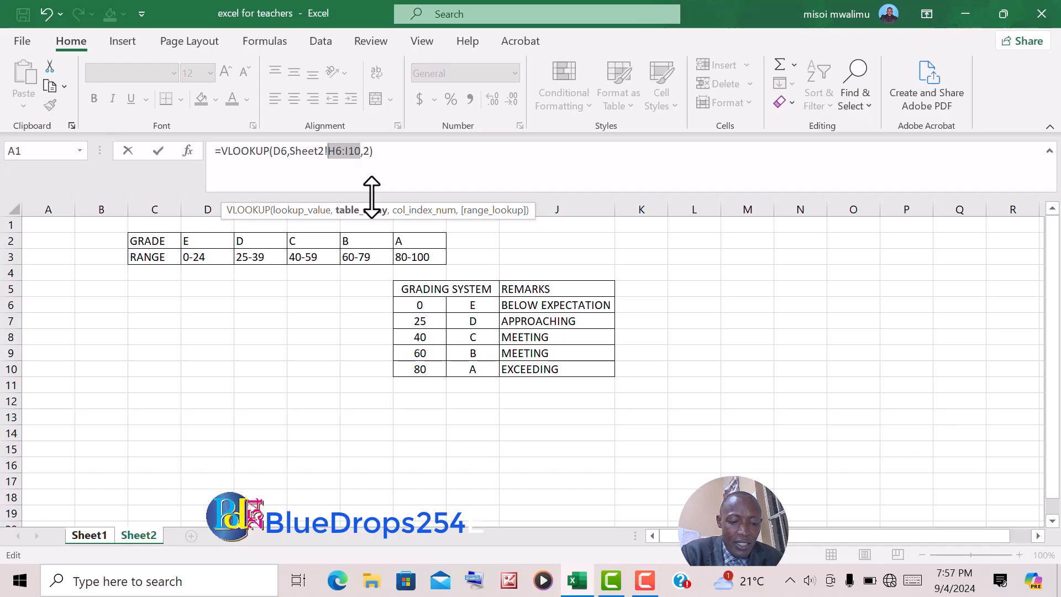
key("F4")
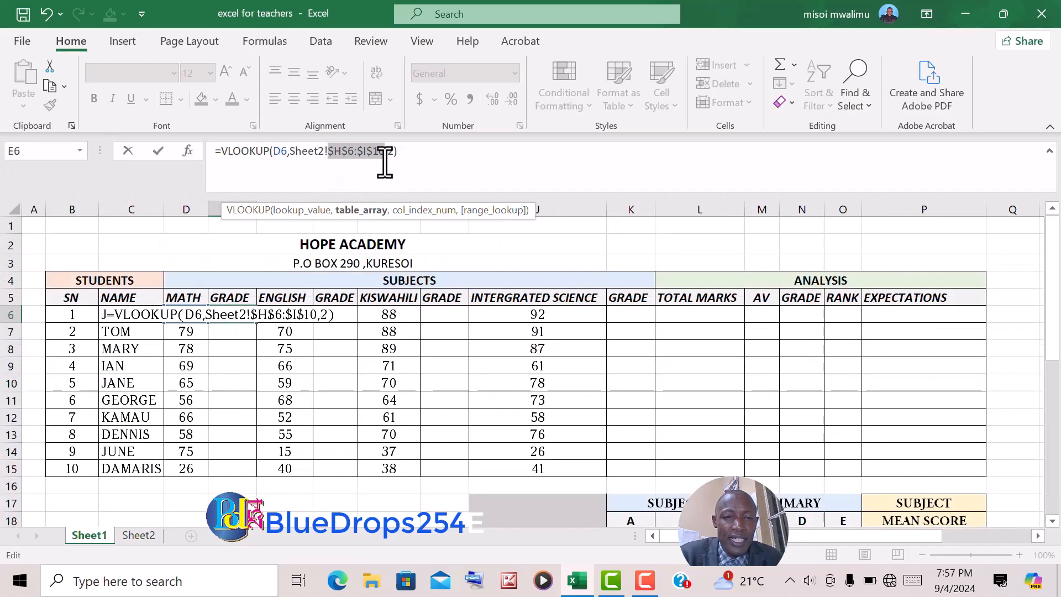
left_click(409, 160)
key("Return")
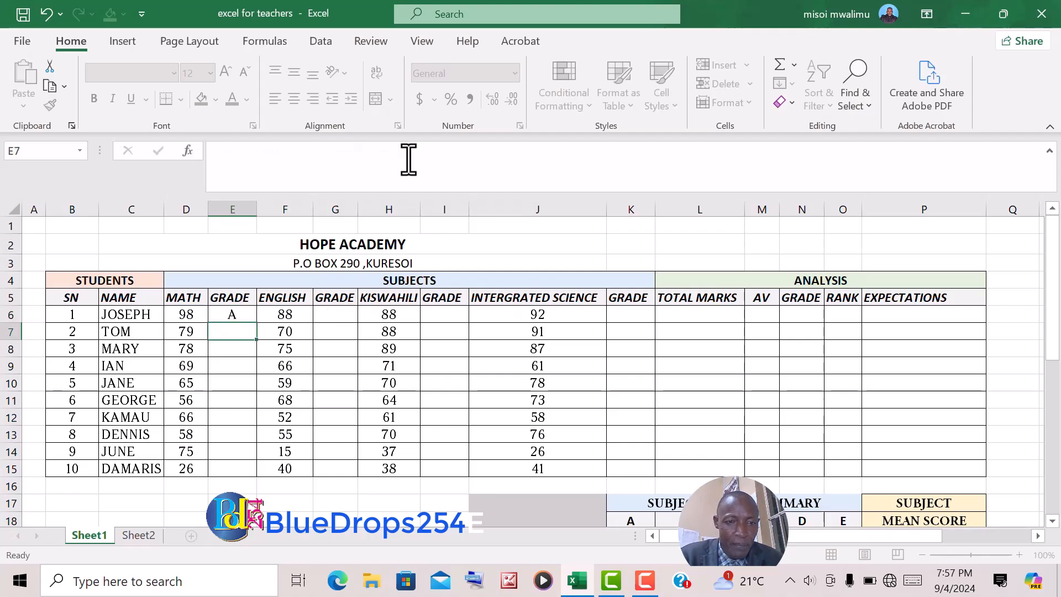
left_click(237, 312)
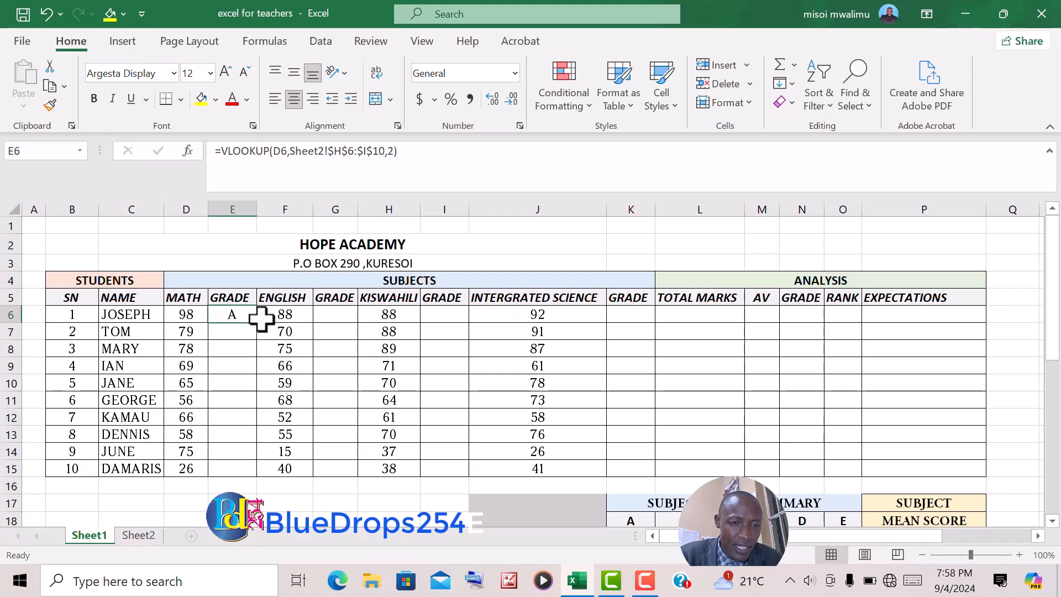
left_click_drag(262, 326, 259, 481)
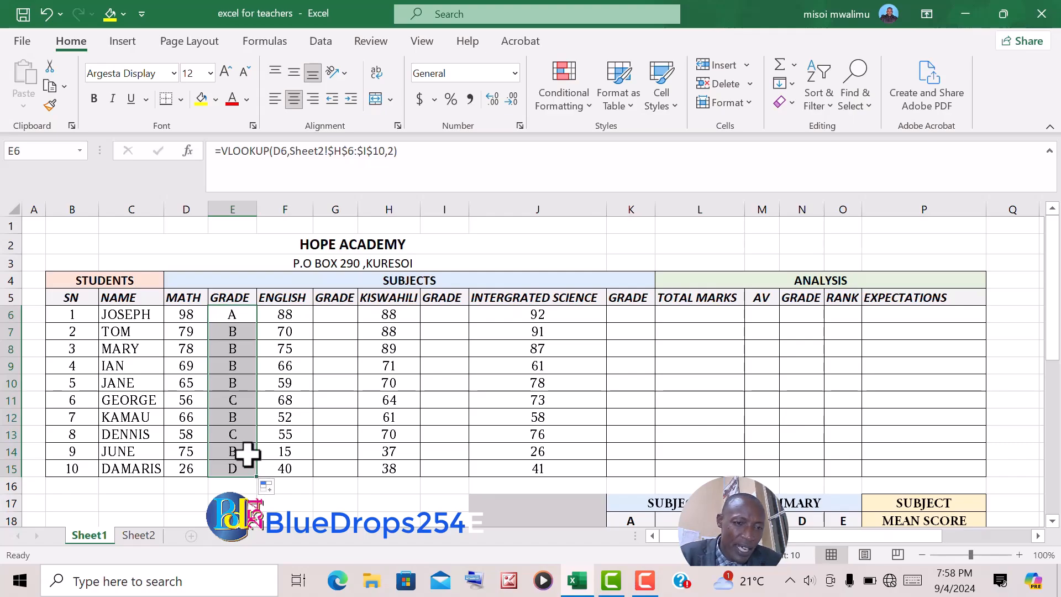
Start a VLOOKUP formula in G6 that looks up English mark F6 in the absolute range Sheet2!$H$6:$I$10.
left_click(339, 313)
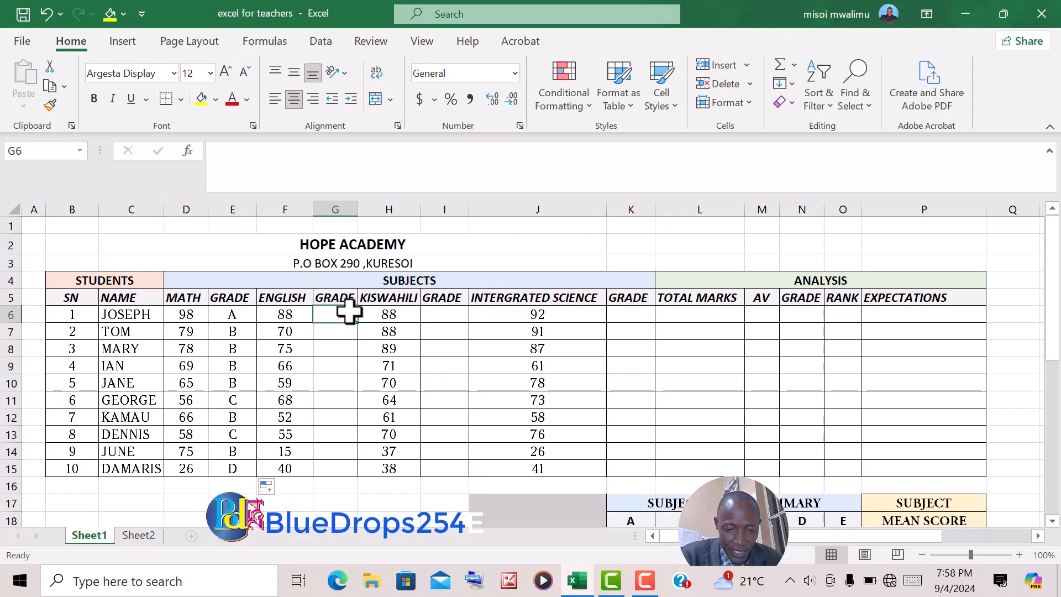
type("=")
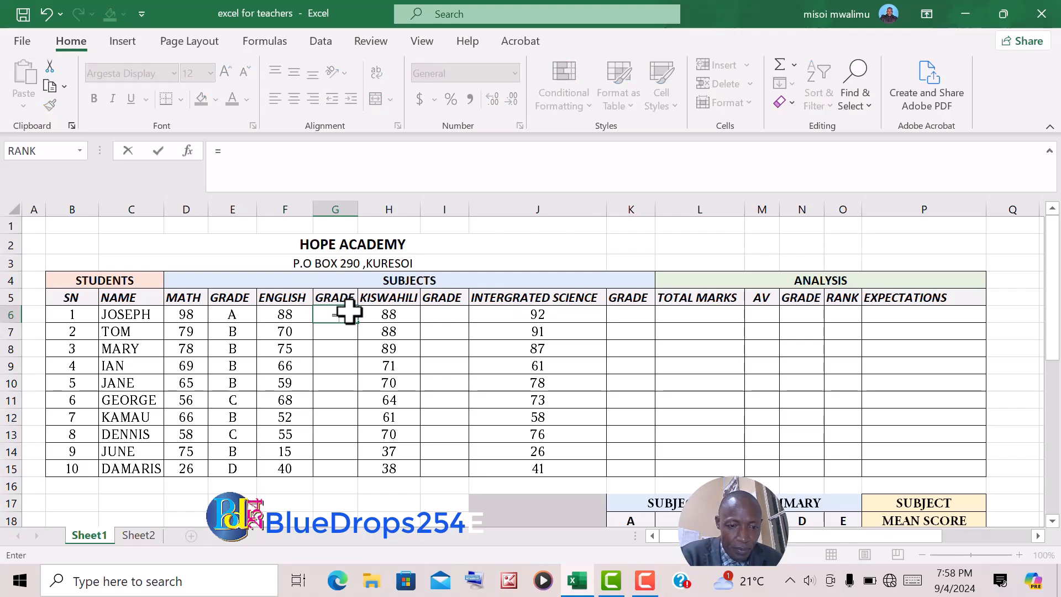
type("VLO")
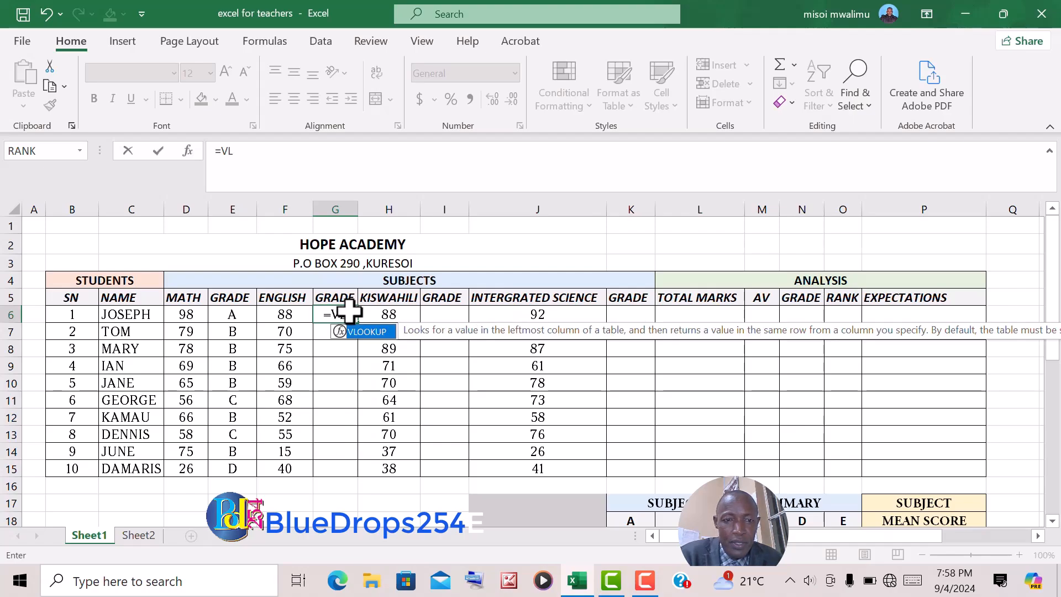
double_click(356, 333)
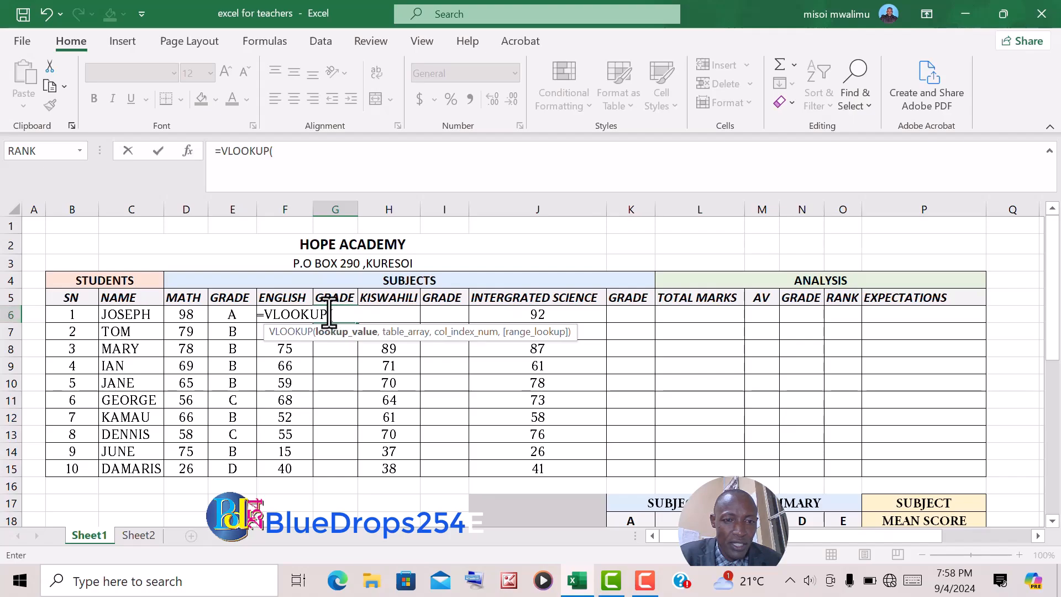
type("F6")
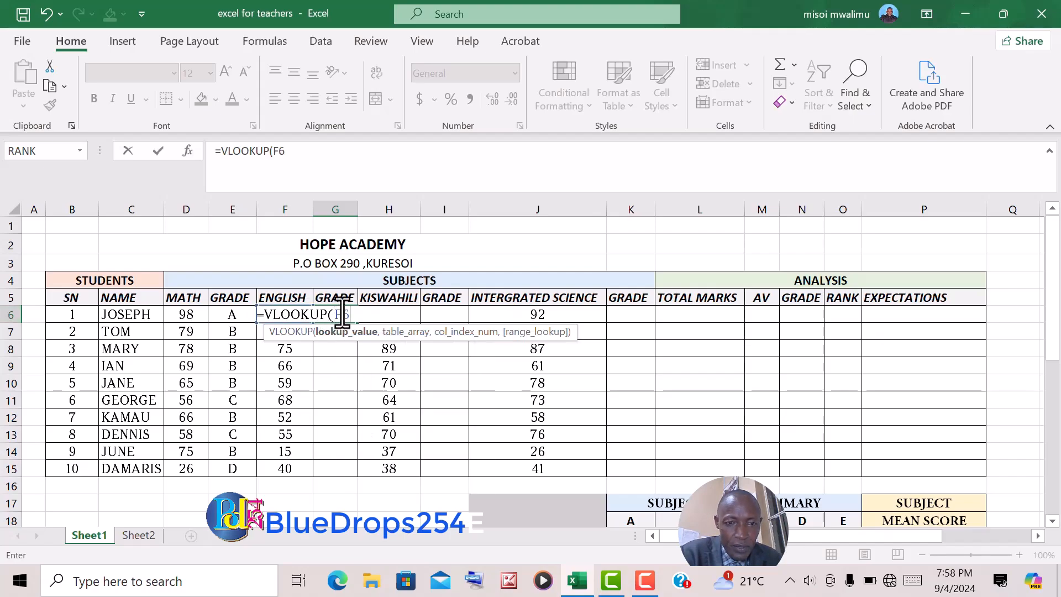
type(",")
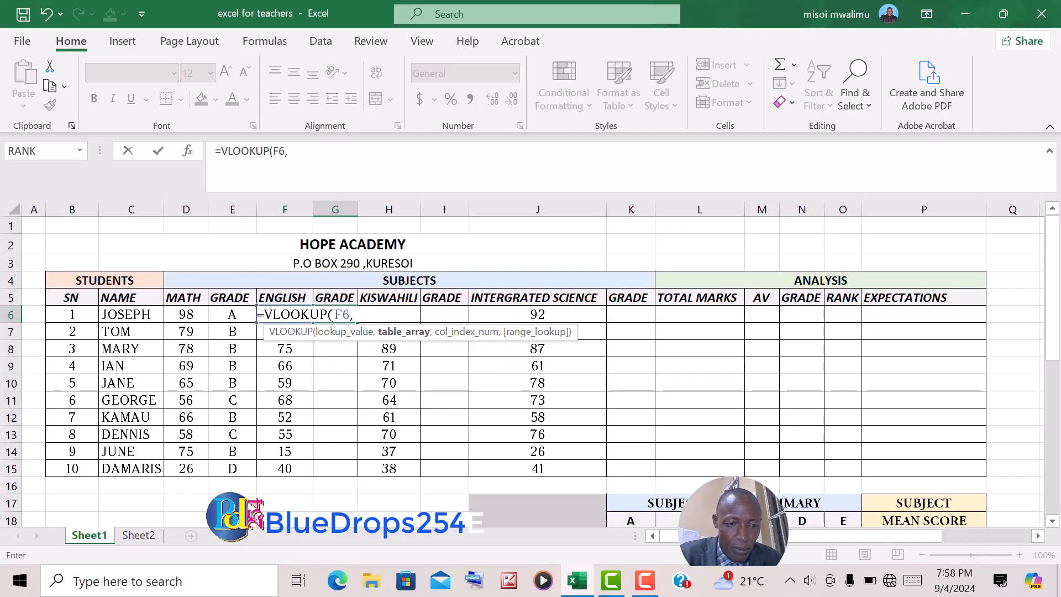
left_click(138, 535)
left_click_drag(412, 303, 480, 370)
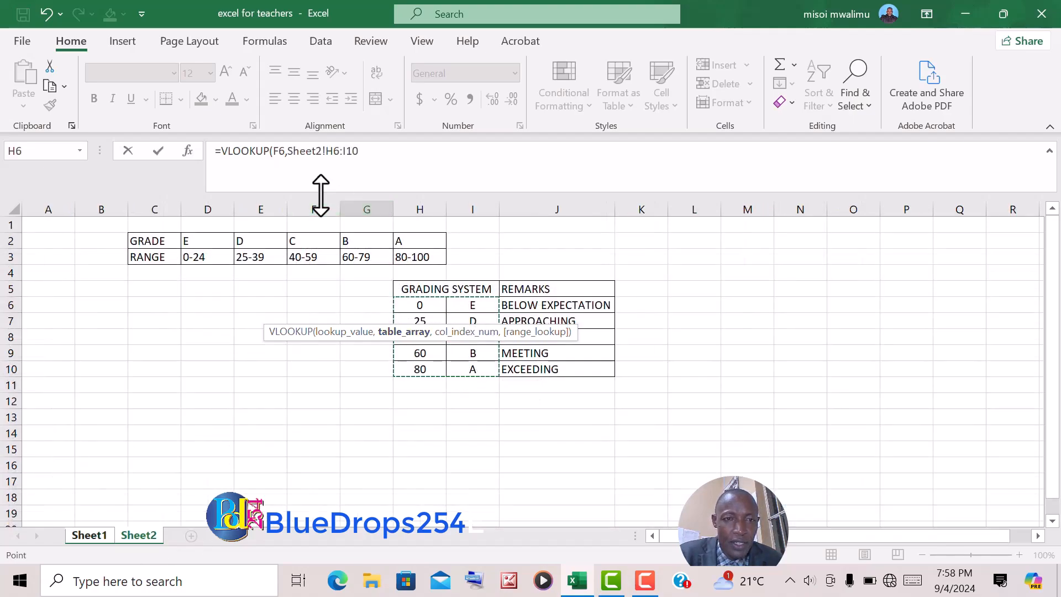
left_click(323, 154)
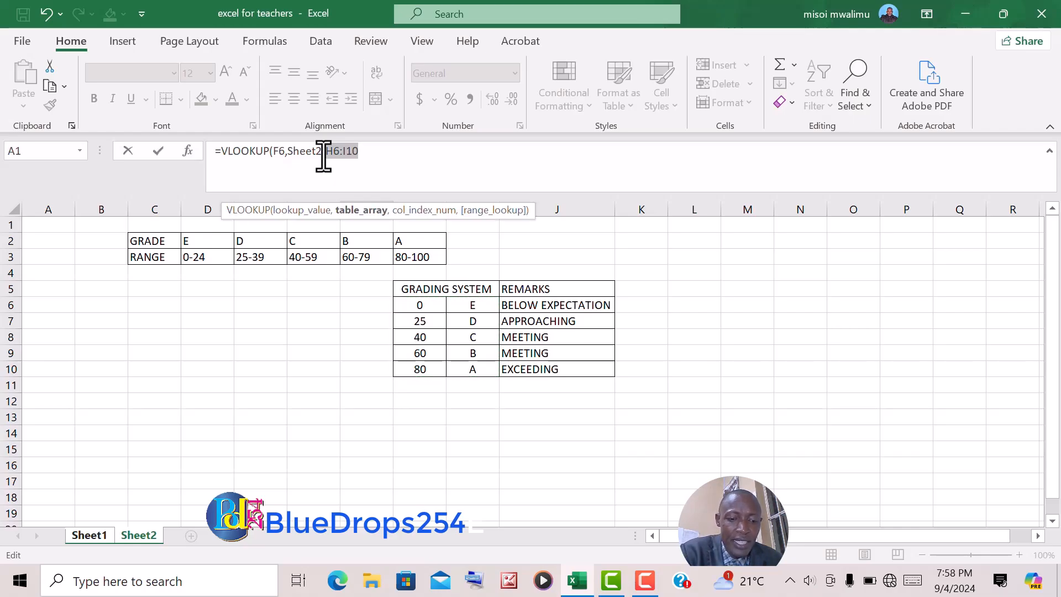
key("F4")
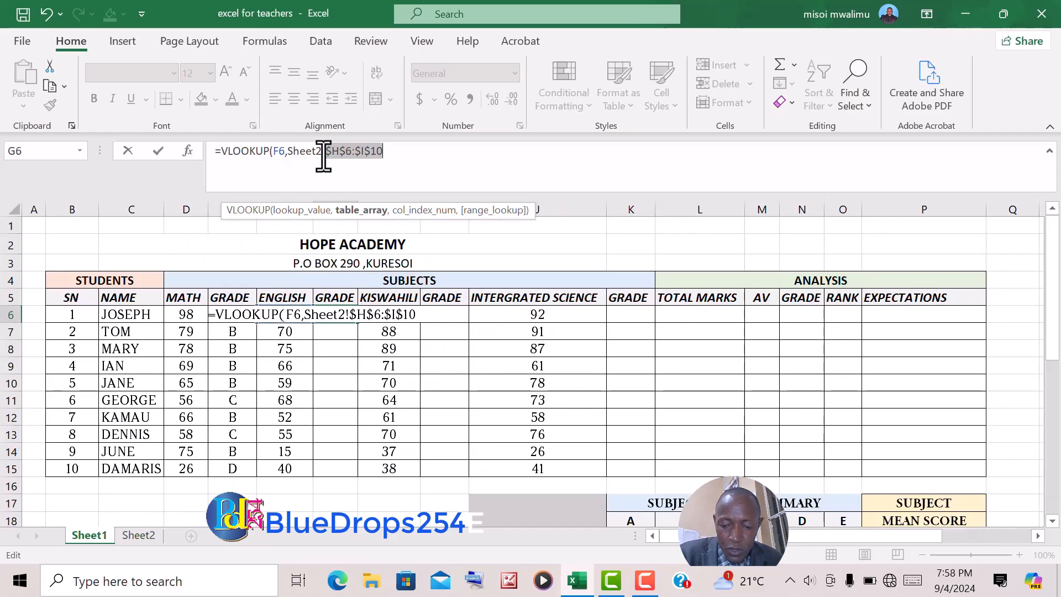
Complete G6's VLOOKUP with column index 2 and fill the formula down the English grade column to G15.
type(",")
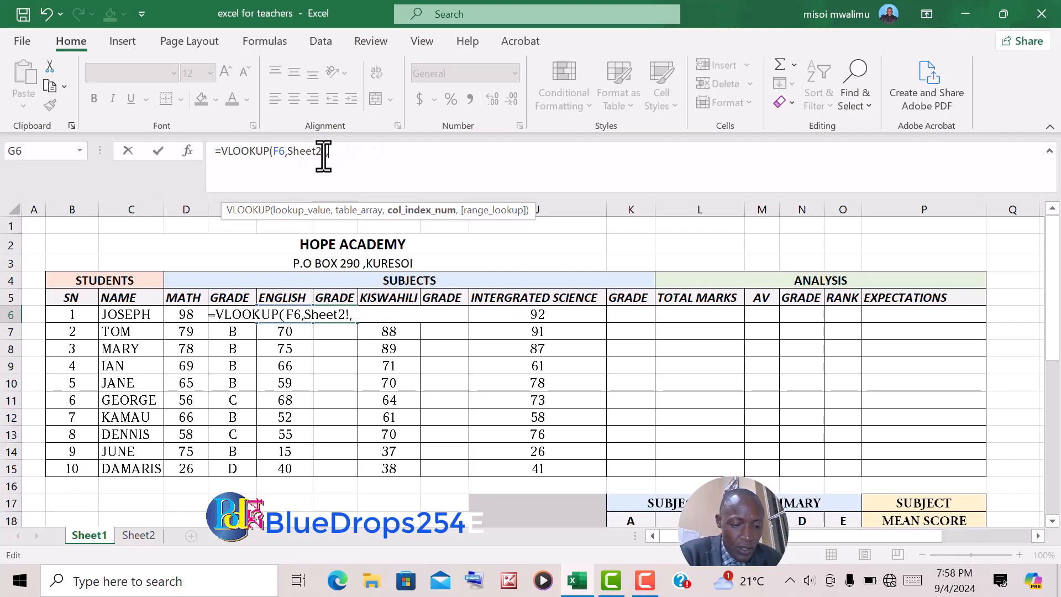
key("ctrl+z")
left_click(422, 159)
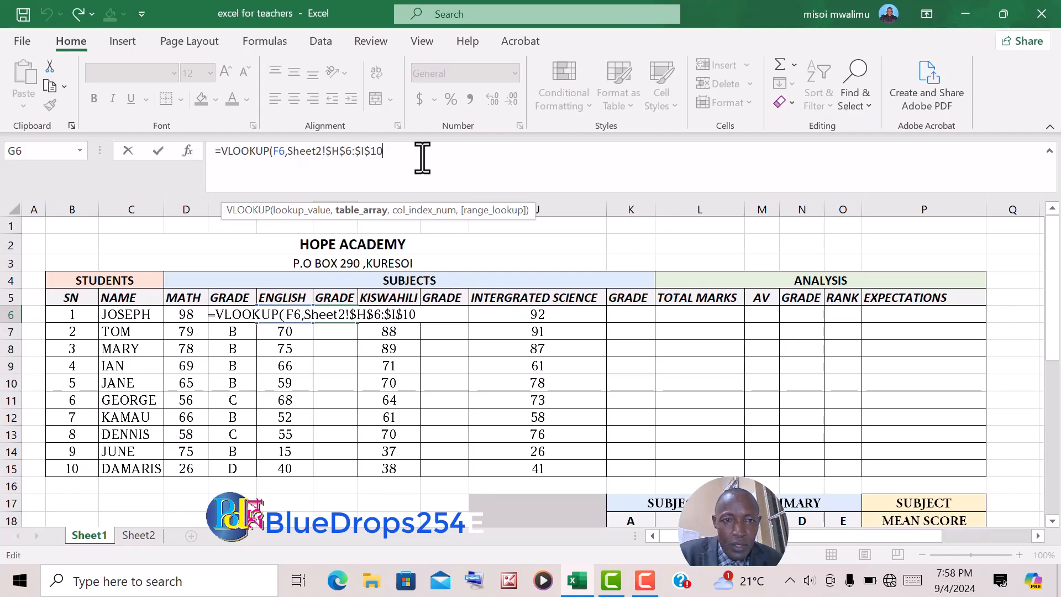
type(",")
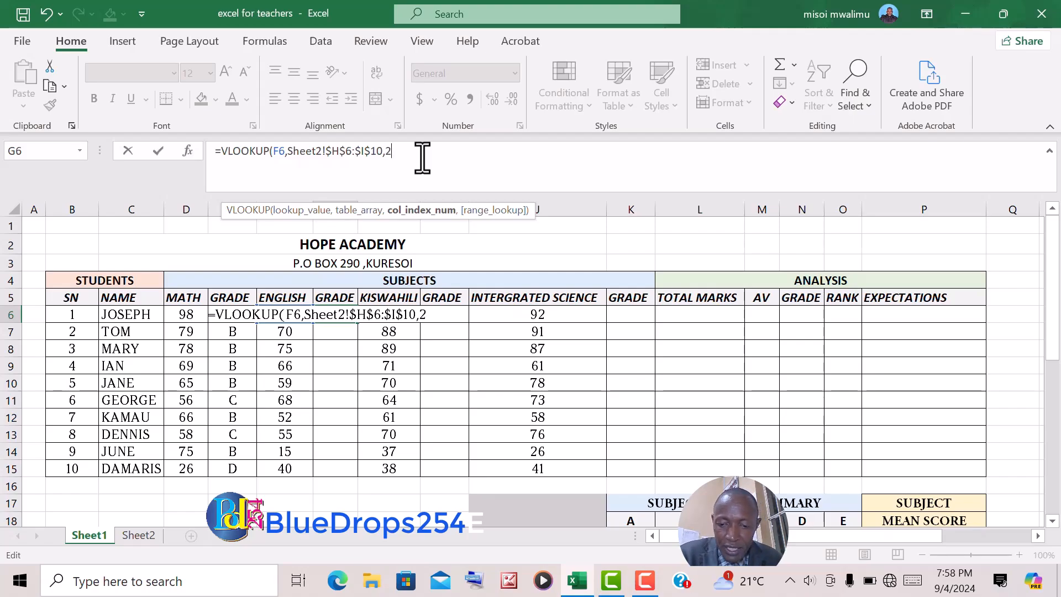
type("2)")
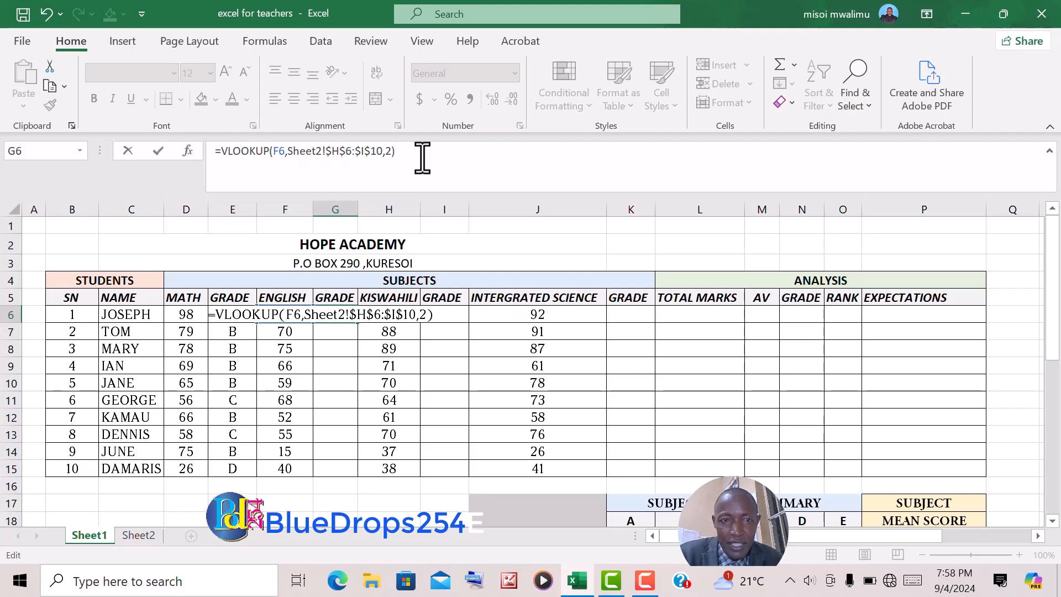
key("Return")
left_click(338, 315)
left_click_drag(358, 323, 355, 474)
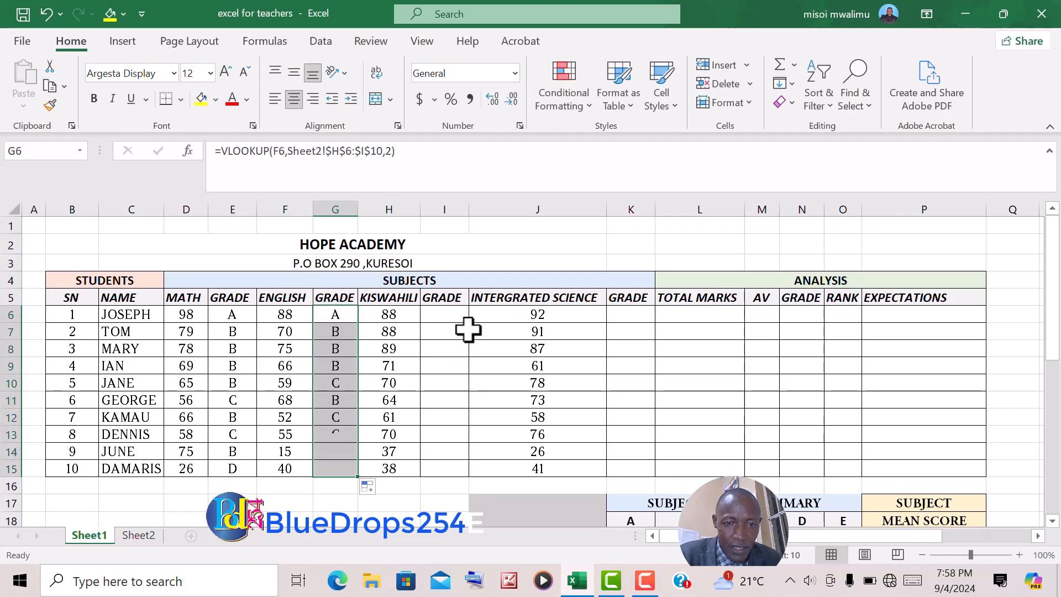
Start a VLOOKUP formula in I6 that looks up Kiswahili mark H6 in the absolute range Sheet2!$H$6:$I$10.
left_click(452, 316)
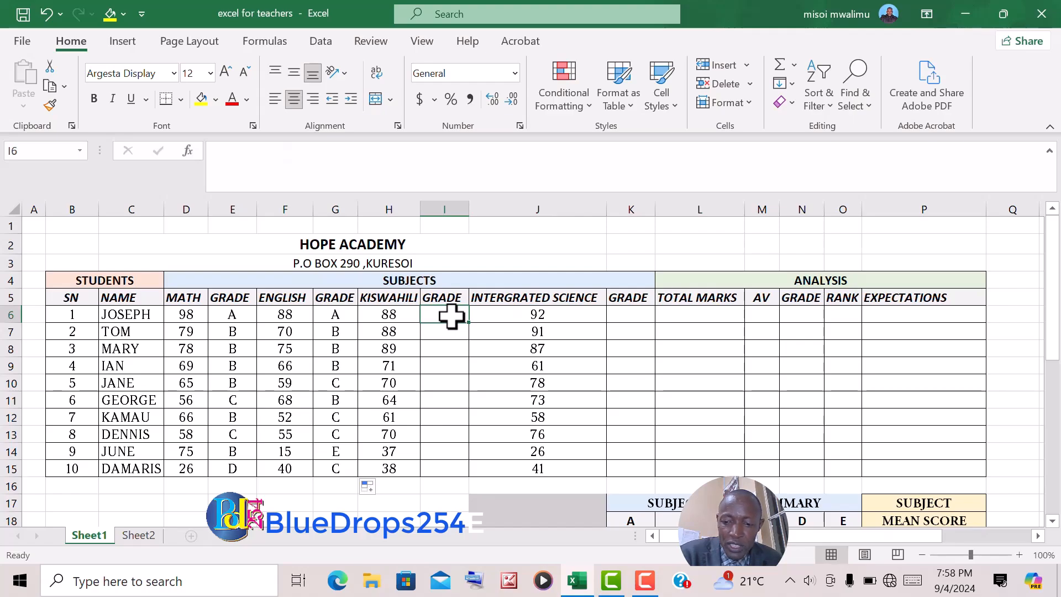
type("=VL")
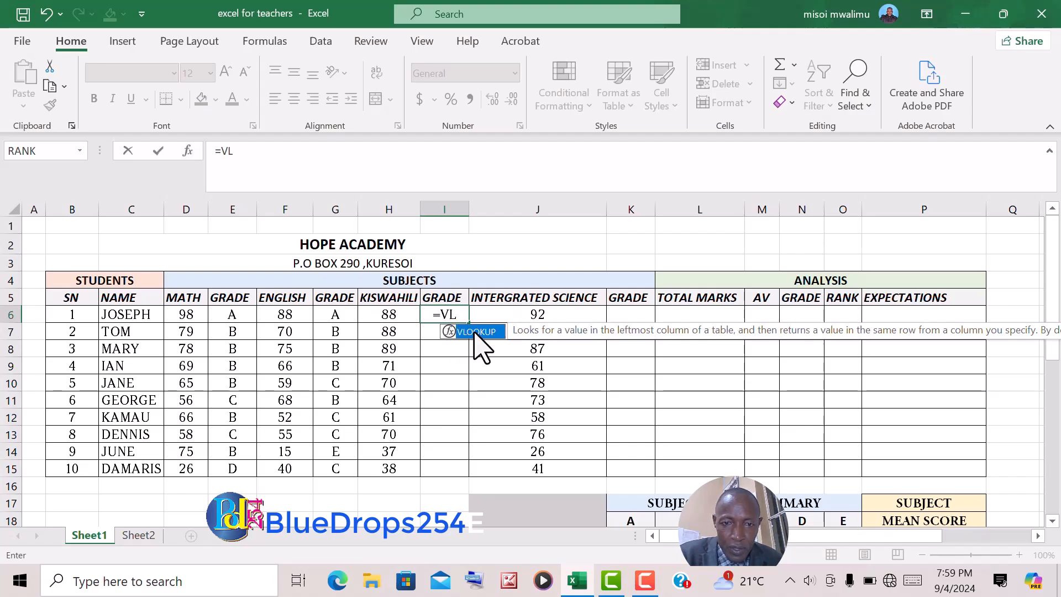
double_click(479, 334)
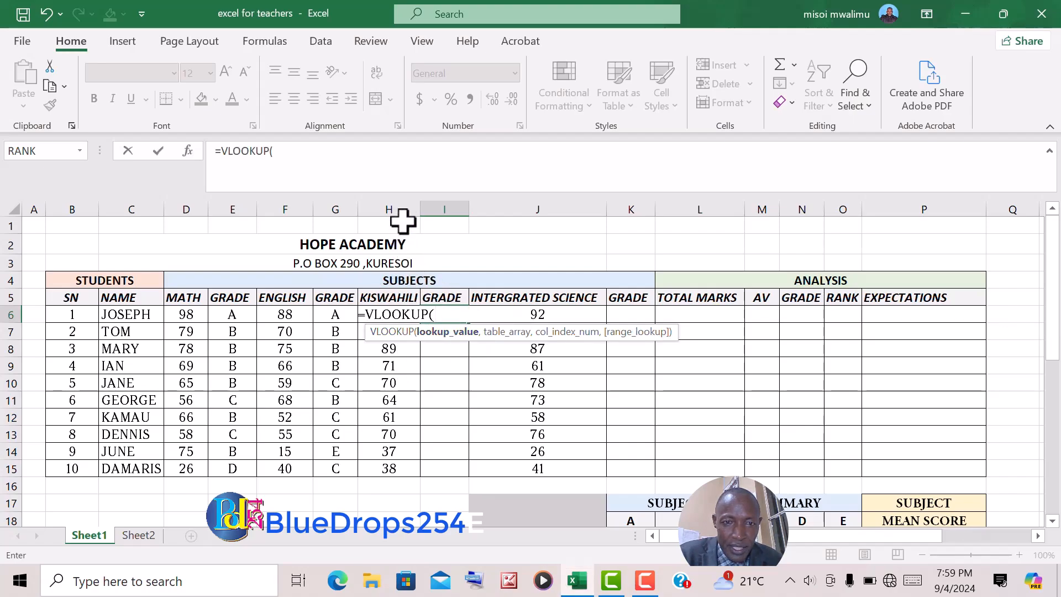
type("H6,")
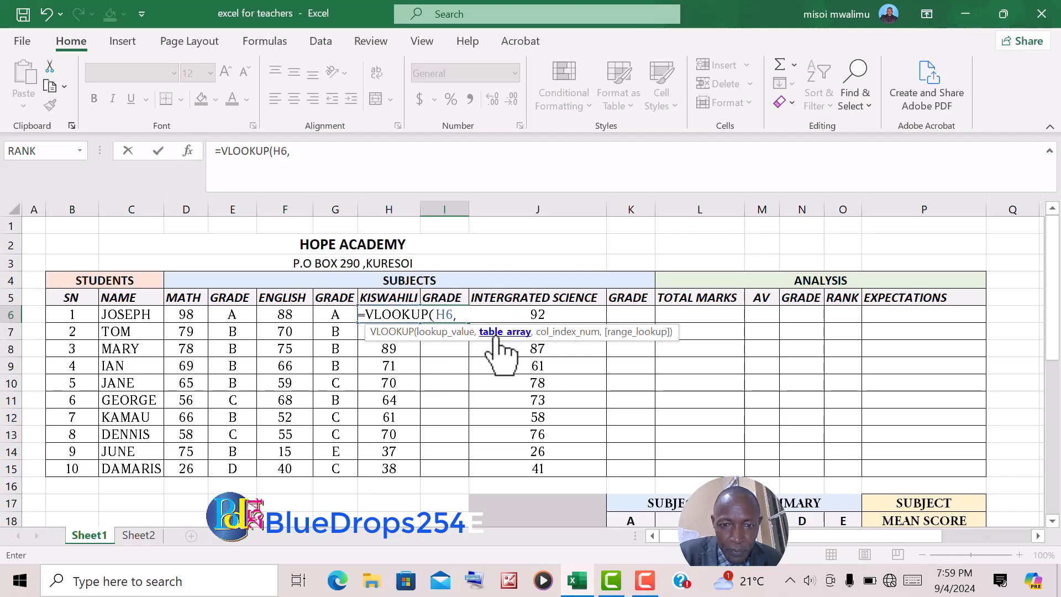
left_click(138, 535)
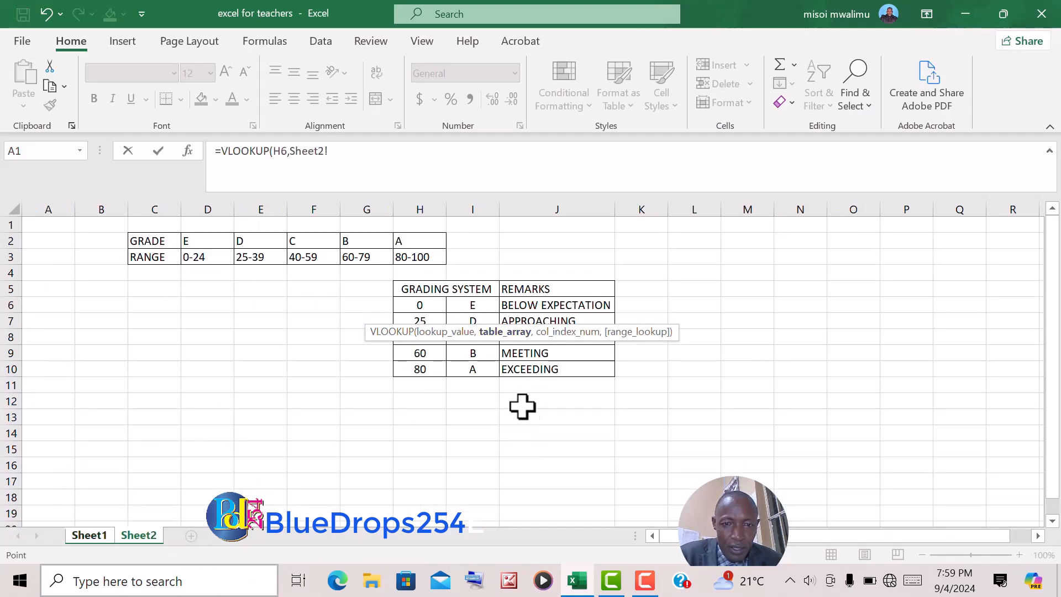
left_click_drag(412, 312, 472, 368)
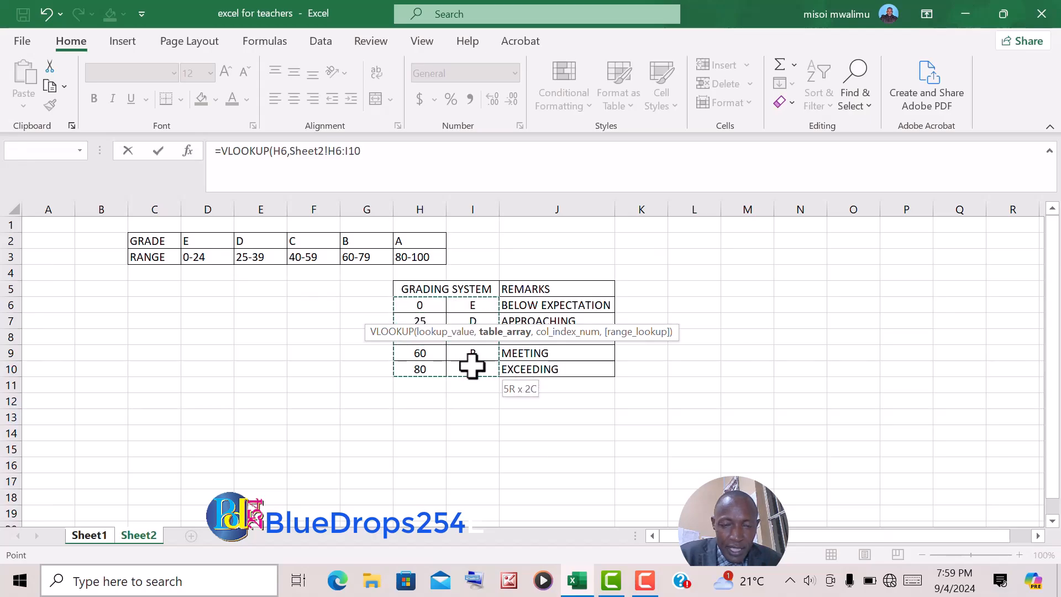
double_click(332, 151)
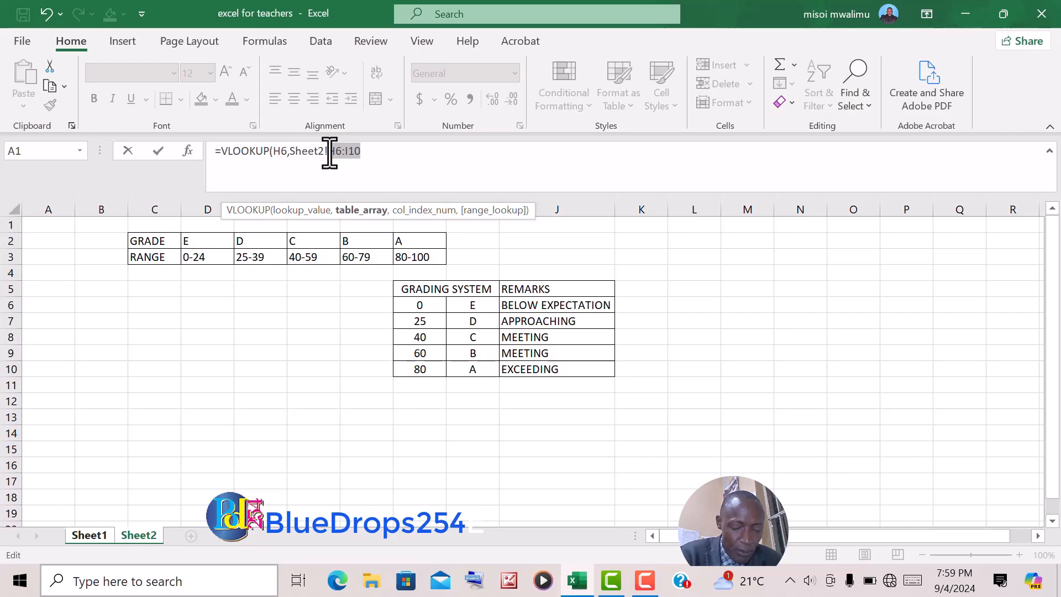
key("F4")
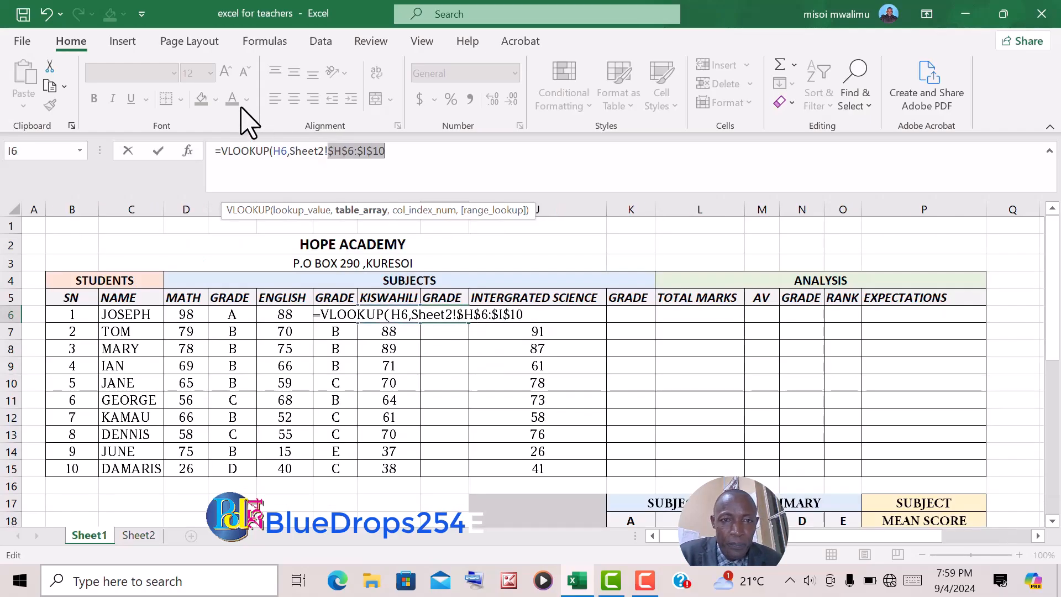
Complete I6's VLOOKUP with column index 2 and fill the formula down the Kiswahili grade column to I15.
left_click(417, 146)
type(",")
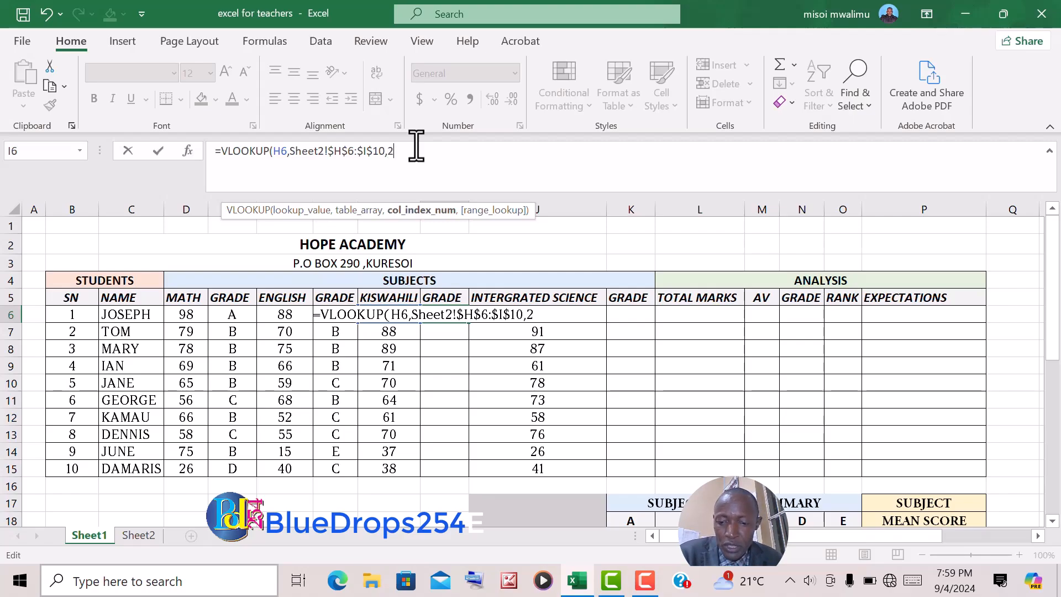
type("2)")
key("Return")
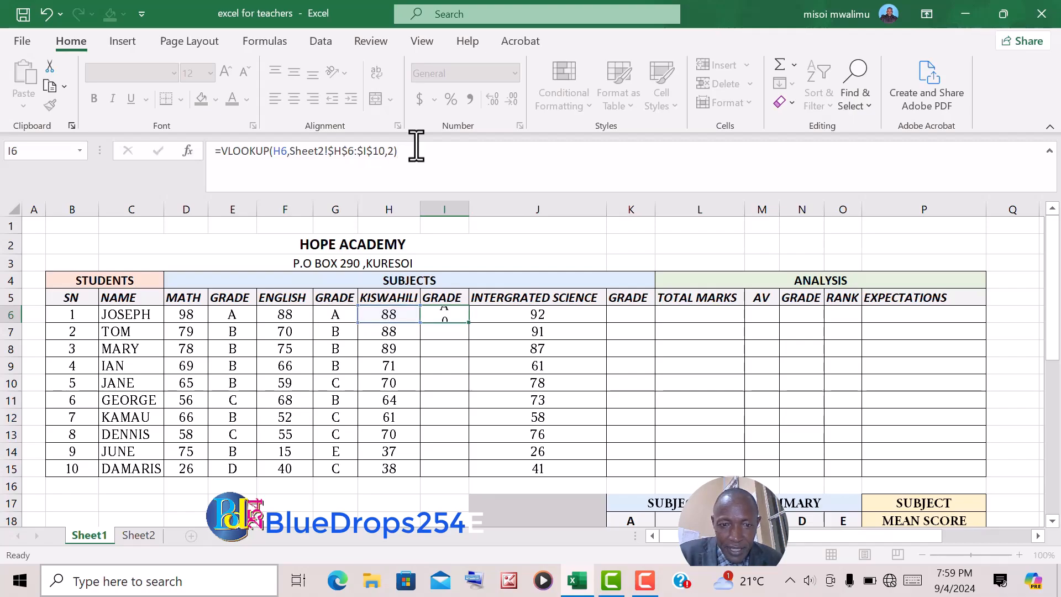
left_click(460, 313)
left_click_drag(469, 324, 469, 476)
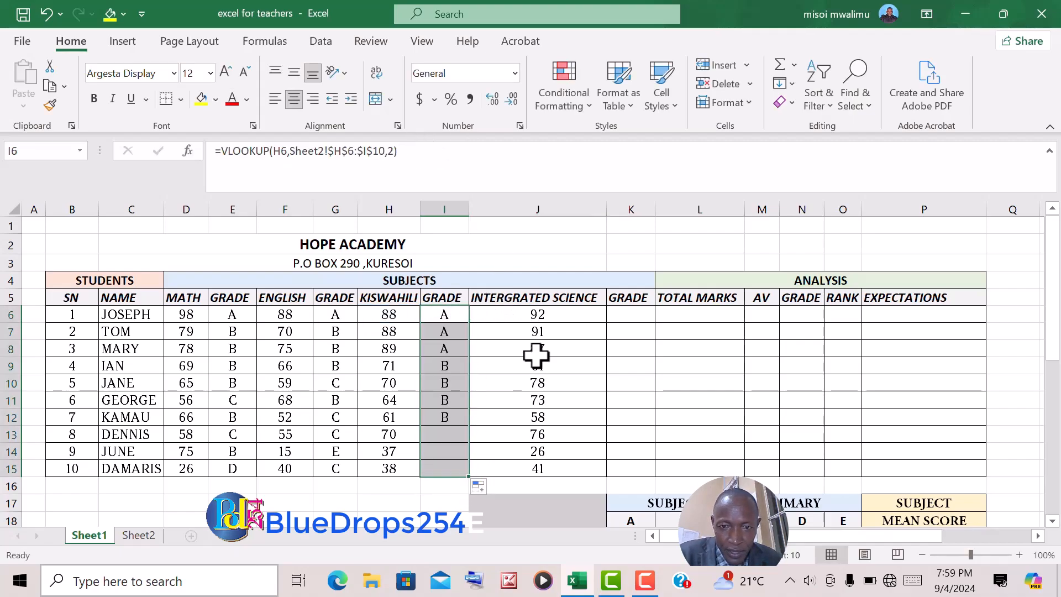
Start a VLOOKUP formula in K6 that looks up integrated science mark J6 in the absolute range Sheet2!$H$6:$I$10.
left_click(631, 319)
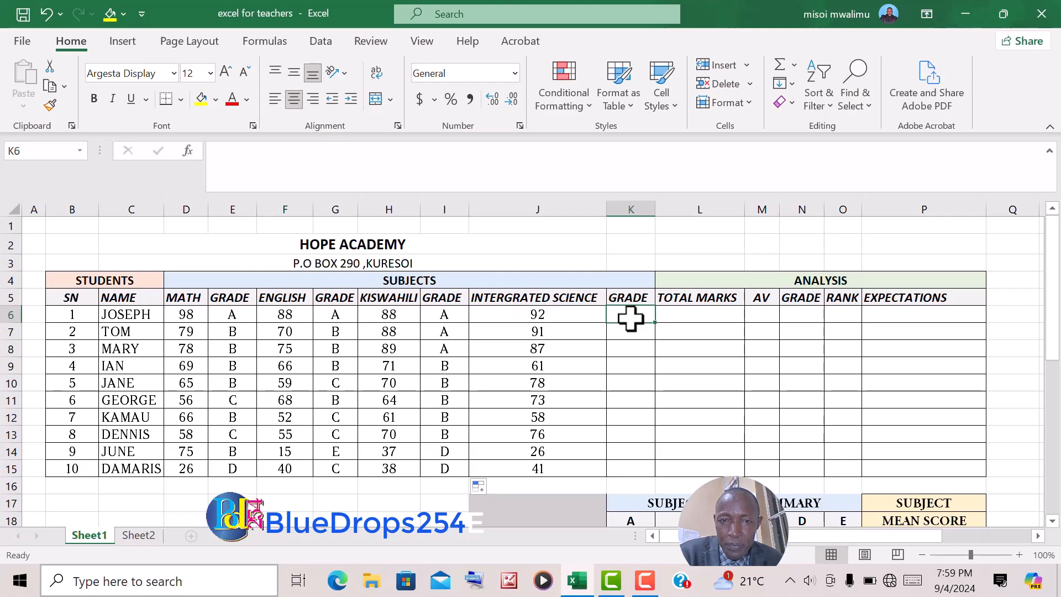
type("=")
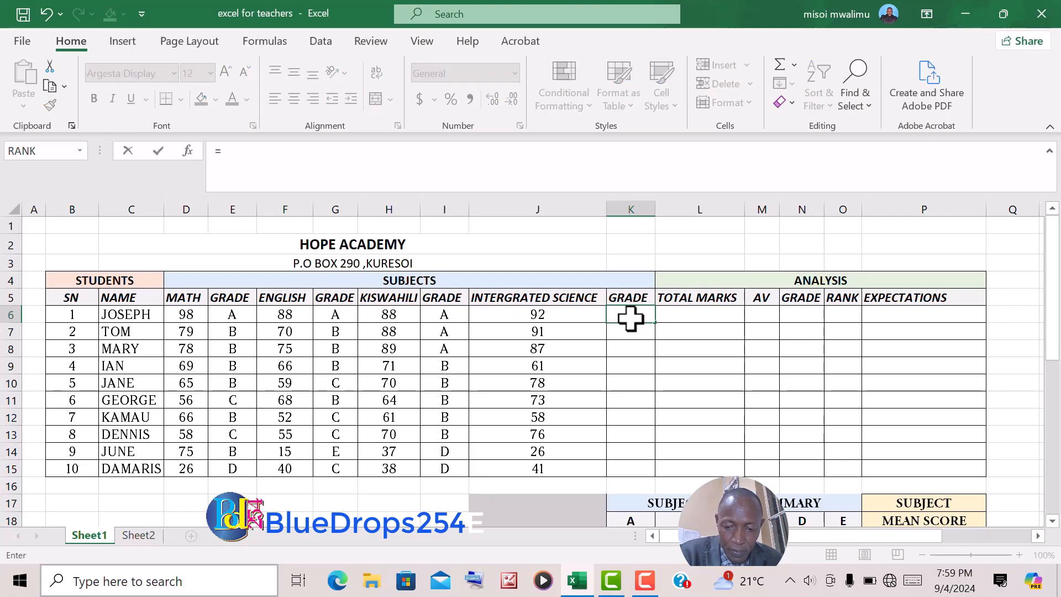
type("VLOO")
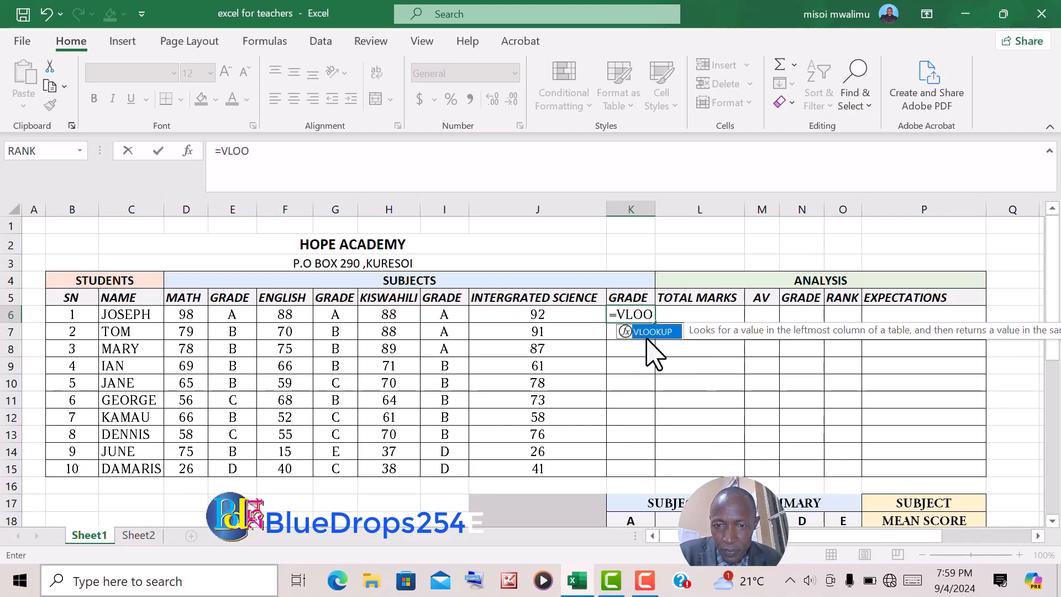
double_click(651, 333)
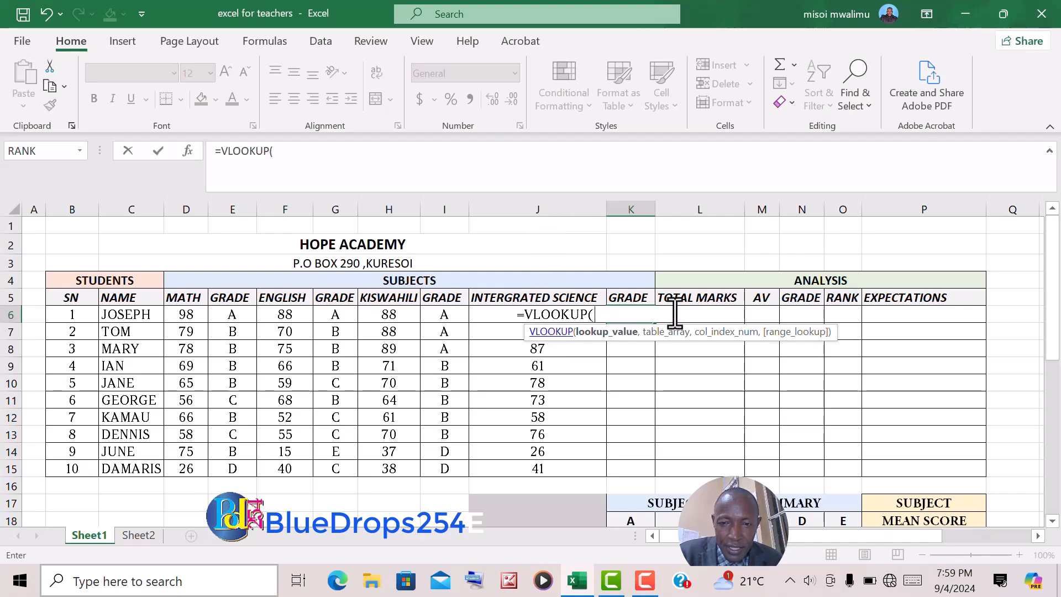
type("J6")
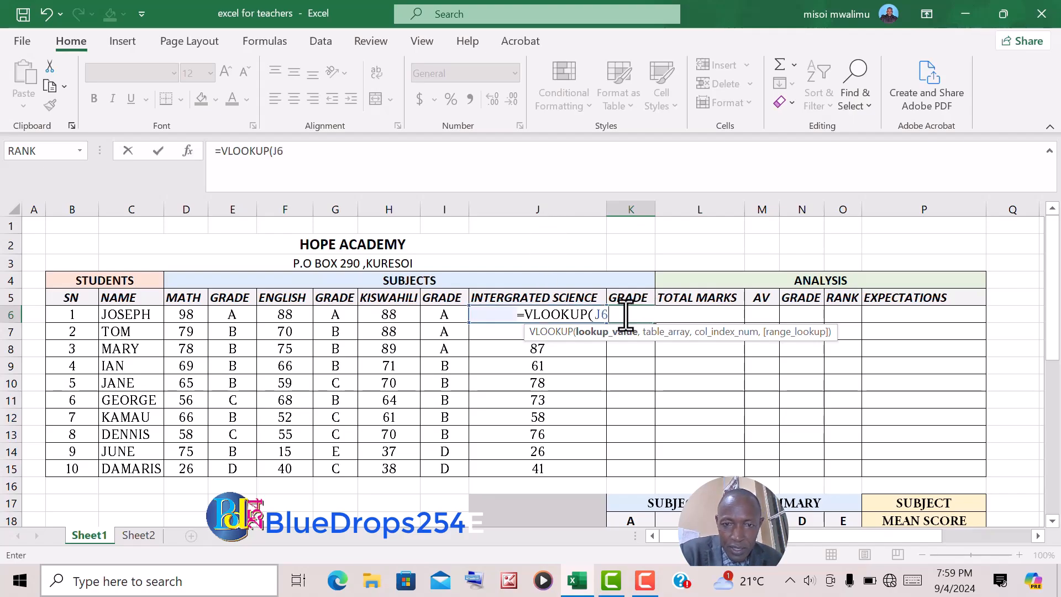
type(",")
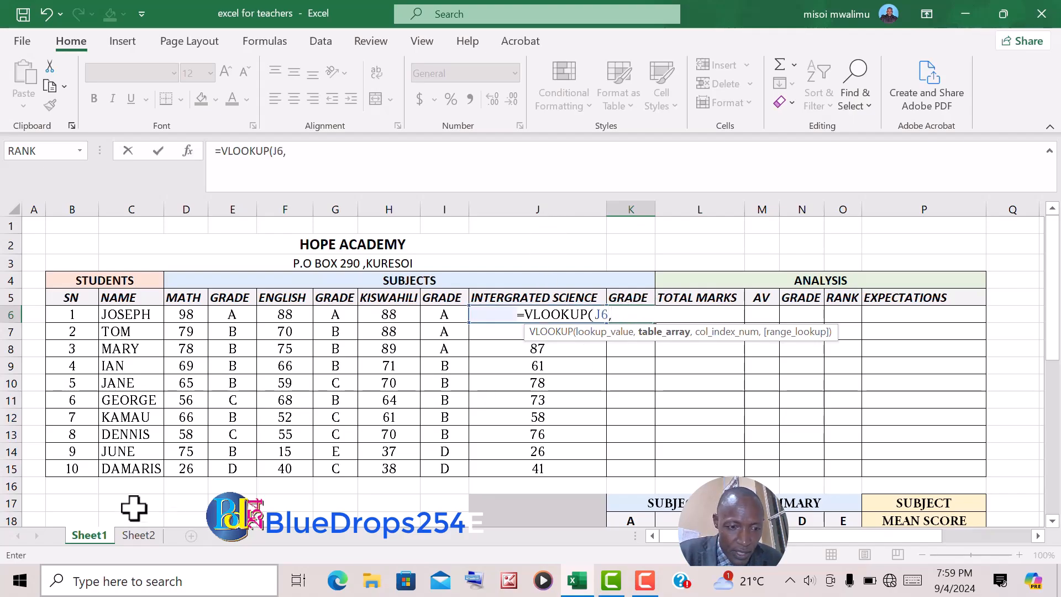
left_click(138, 535)
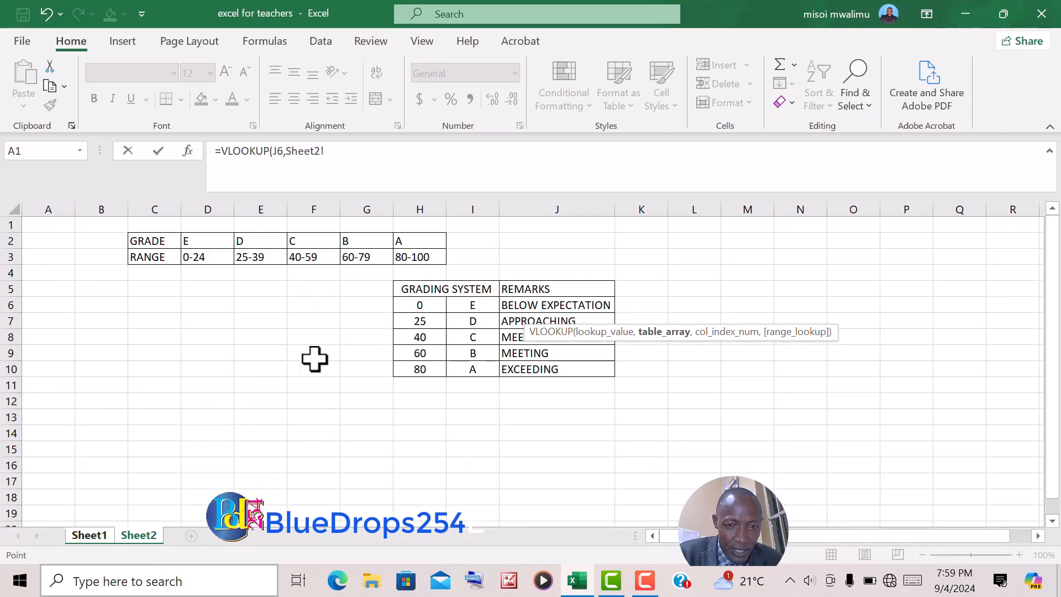
left_click_drag(407, 305, 474, 372)
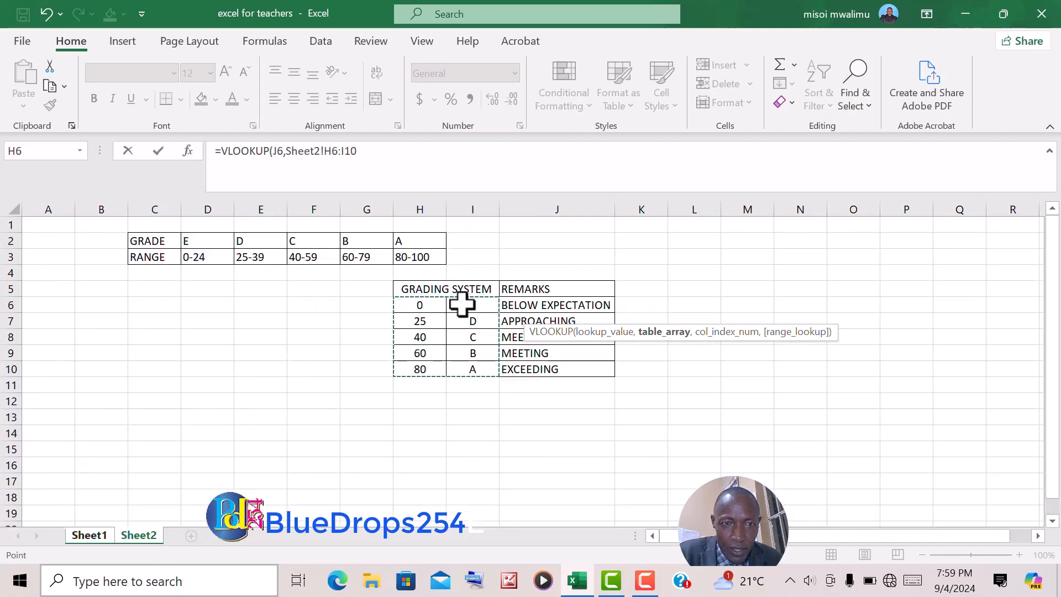
left_click_drag(361, 156, 327, 160)
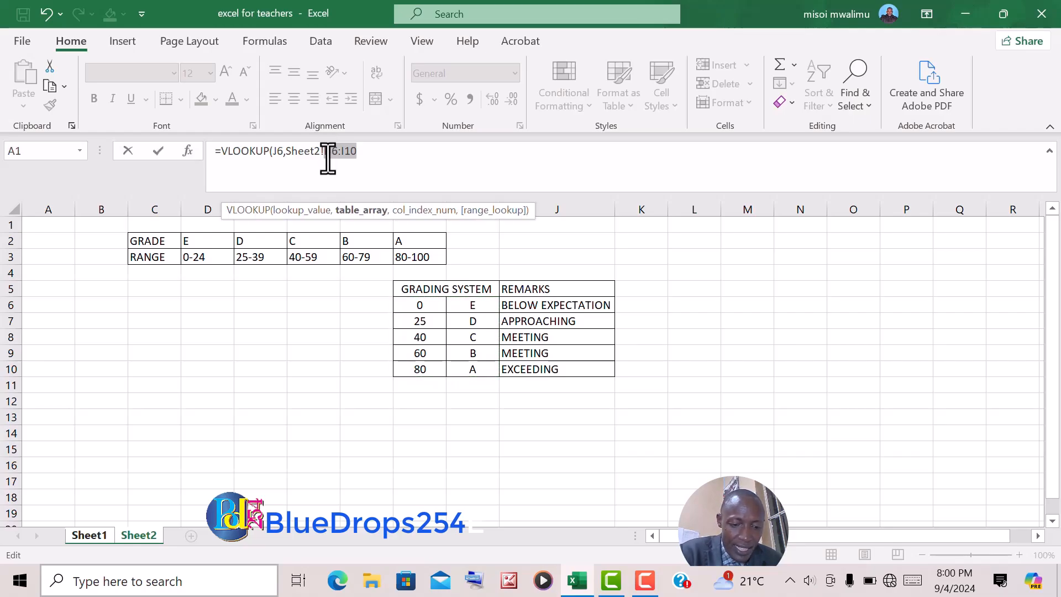
key("F4")
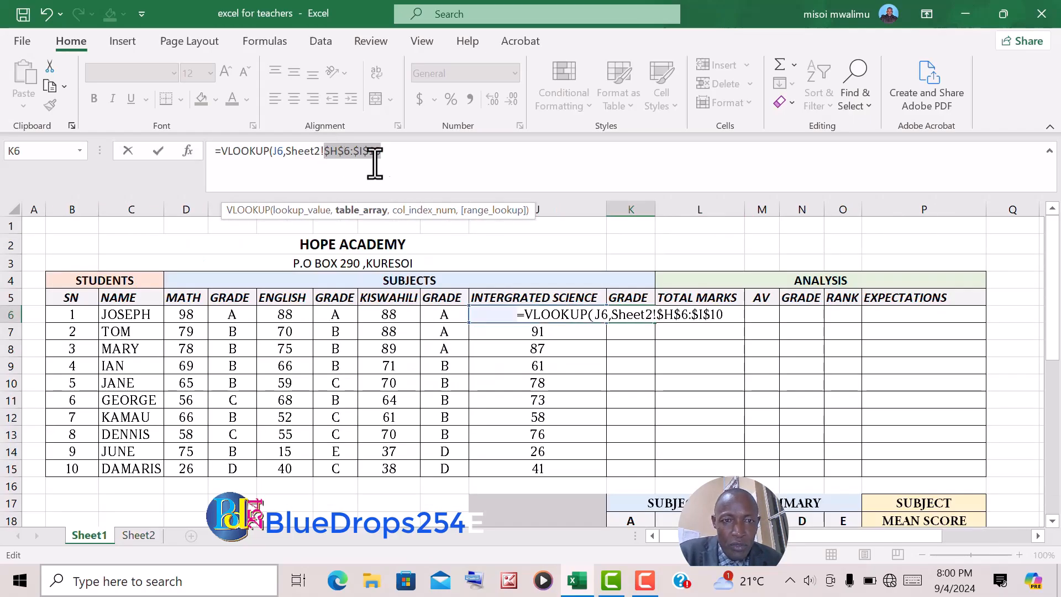
Complete K6's VLOOKUP with column index 2 and fill the formula down the integrated science grade column to K15.
left_click(398, 151)
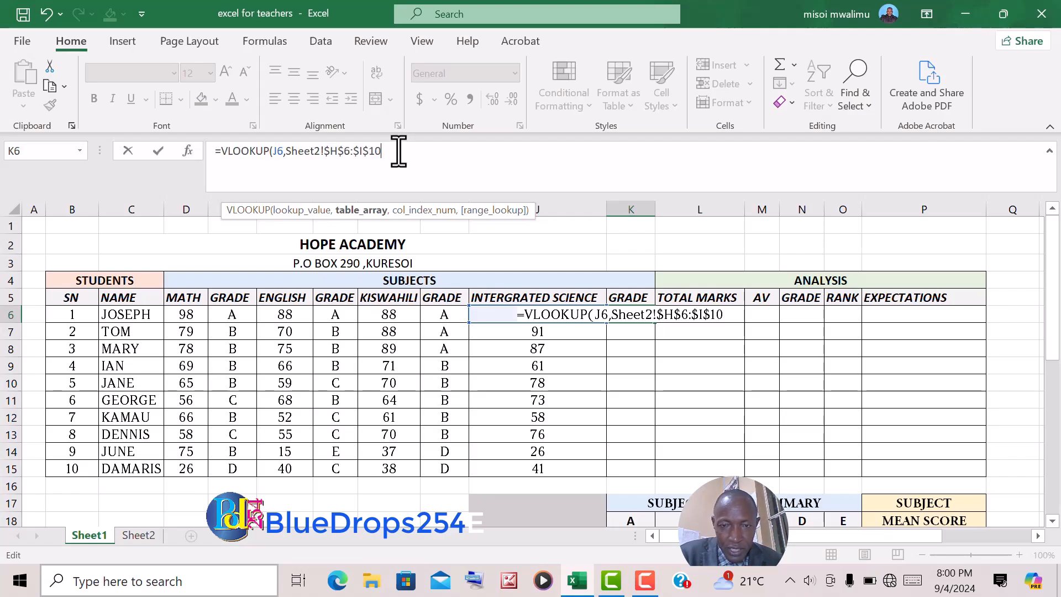
type(",")
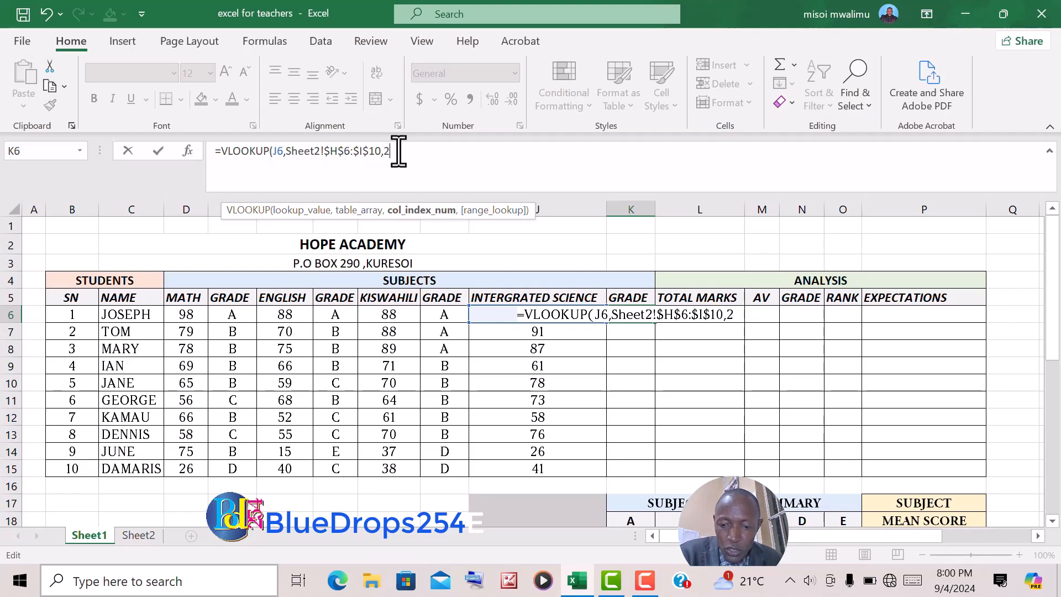
type("2)")
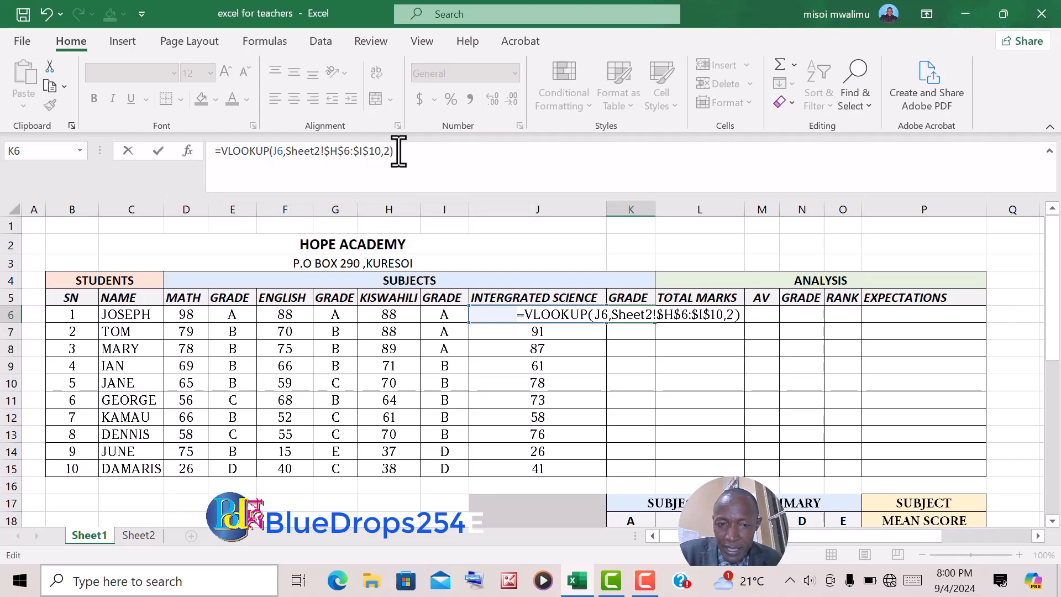
key("Return")
left_click(636, 318)
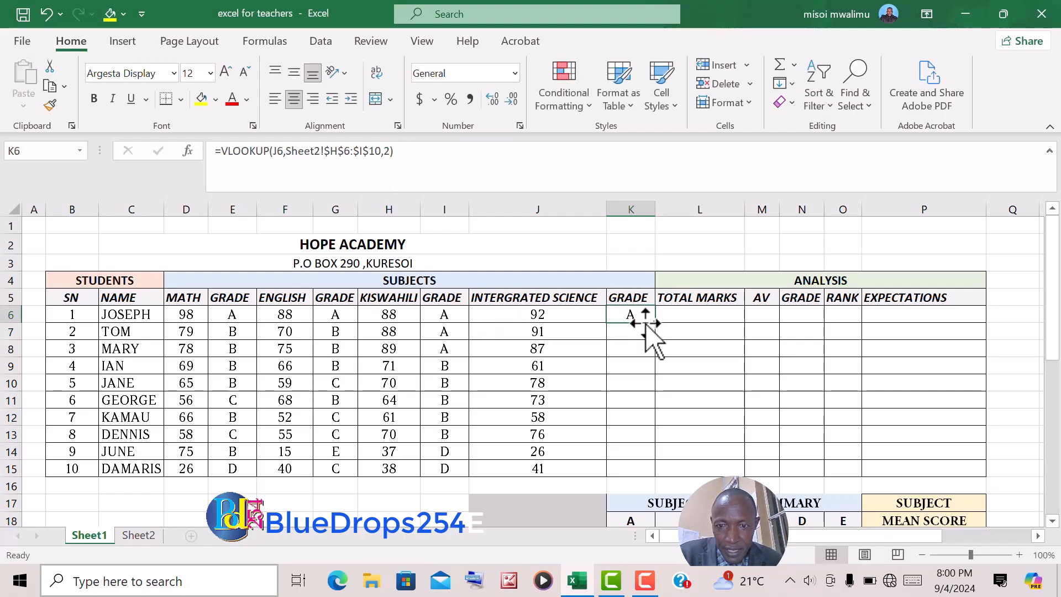
left_click_drag(655, 323, 648, 478)
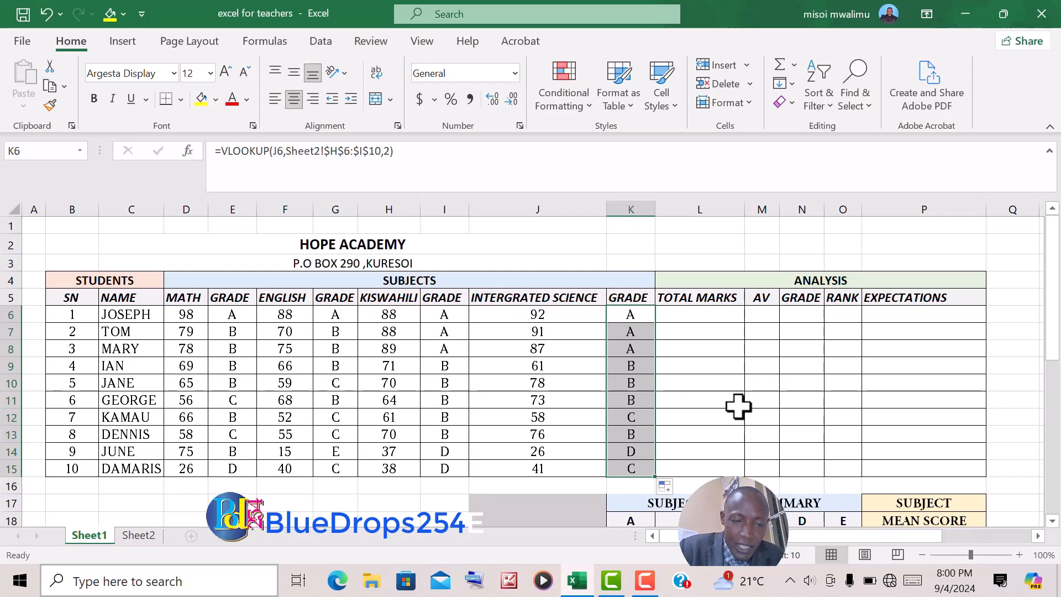
left_click(682, 409)
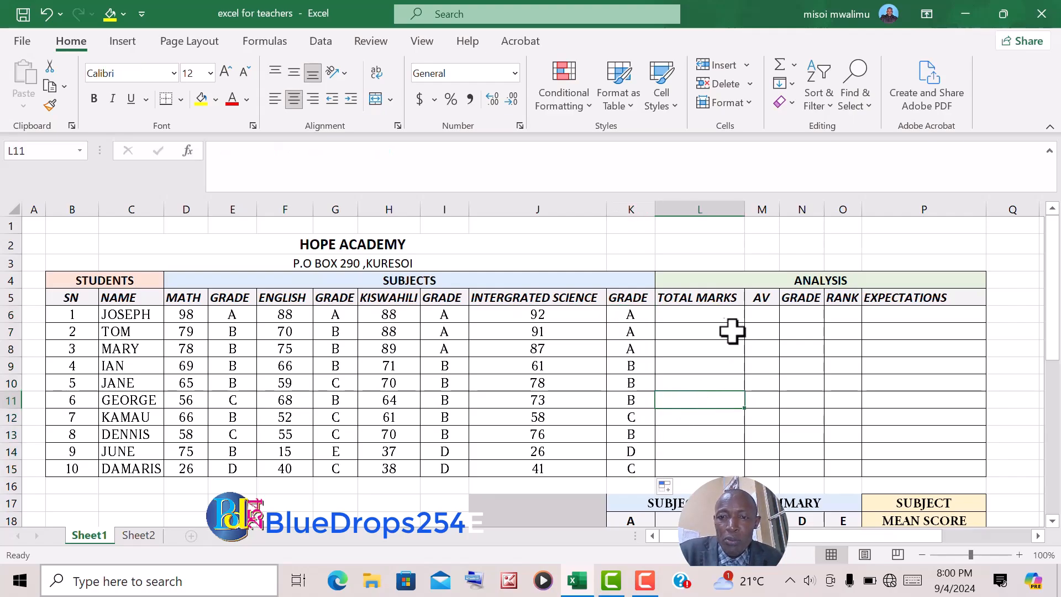
Sum D6:K6 into the total marks cell L6 with AutoSum and fill the formula down to L15.
left_click(702, 315)
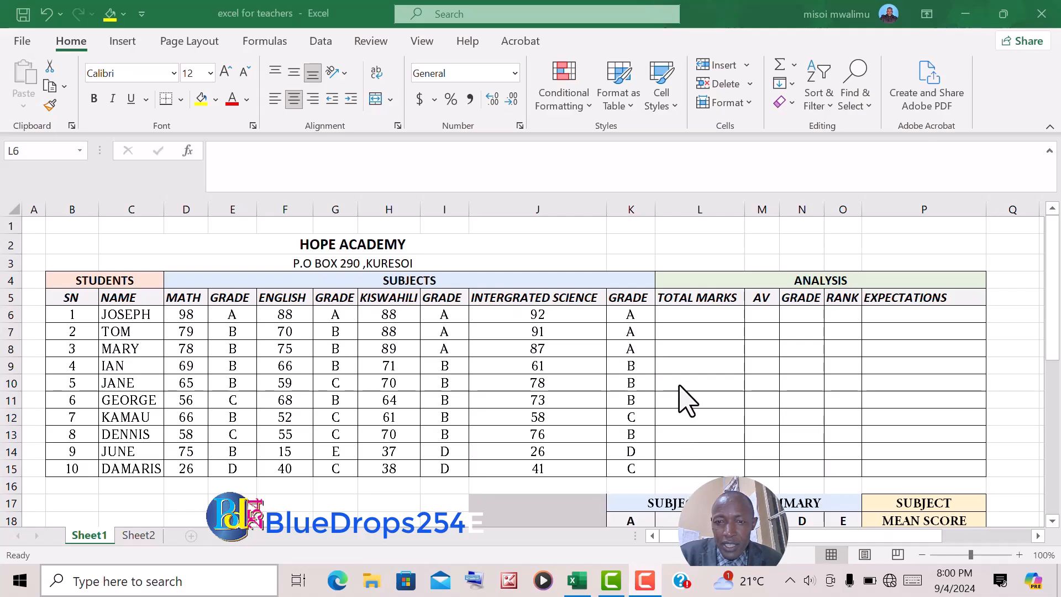
left_click(684, 317)
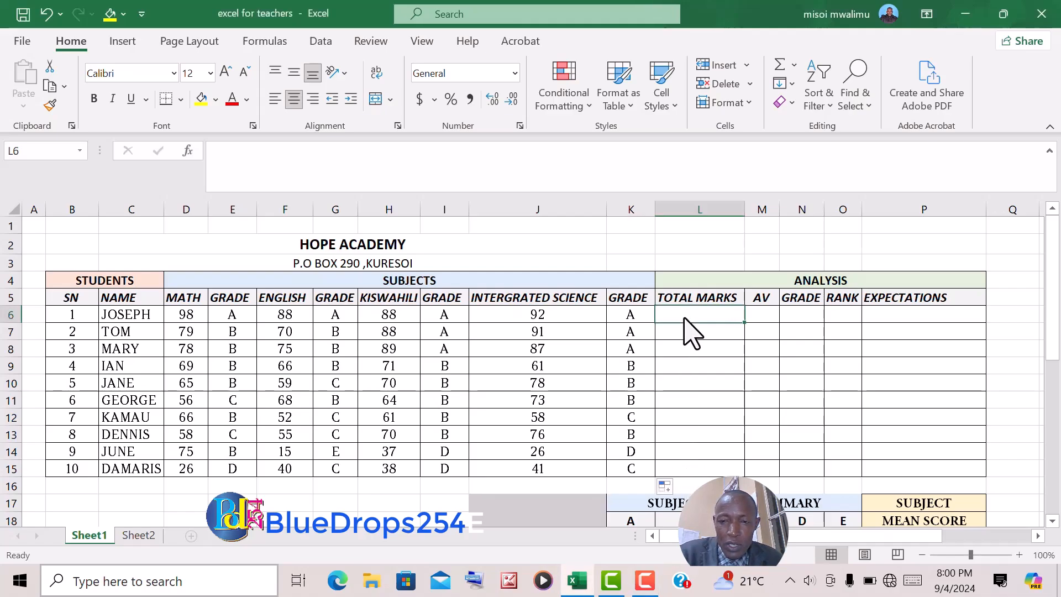
left_click(177, 314)
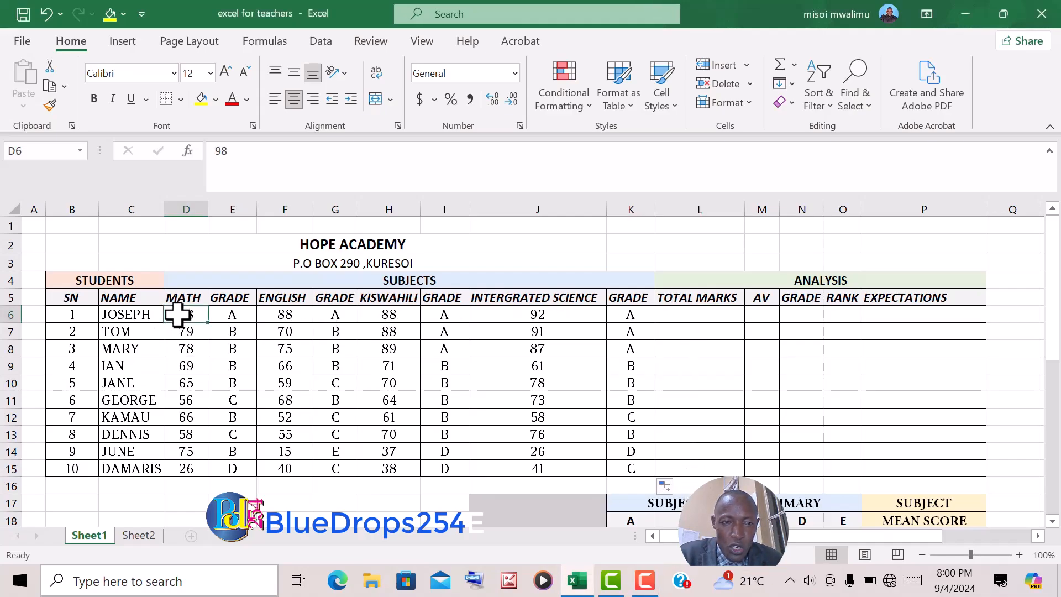
left_click_drag(177, 314, 684, 315)
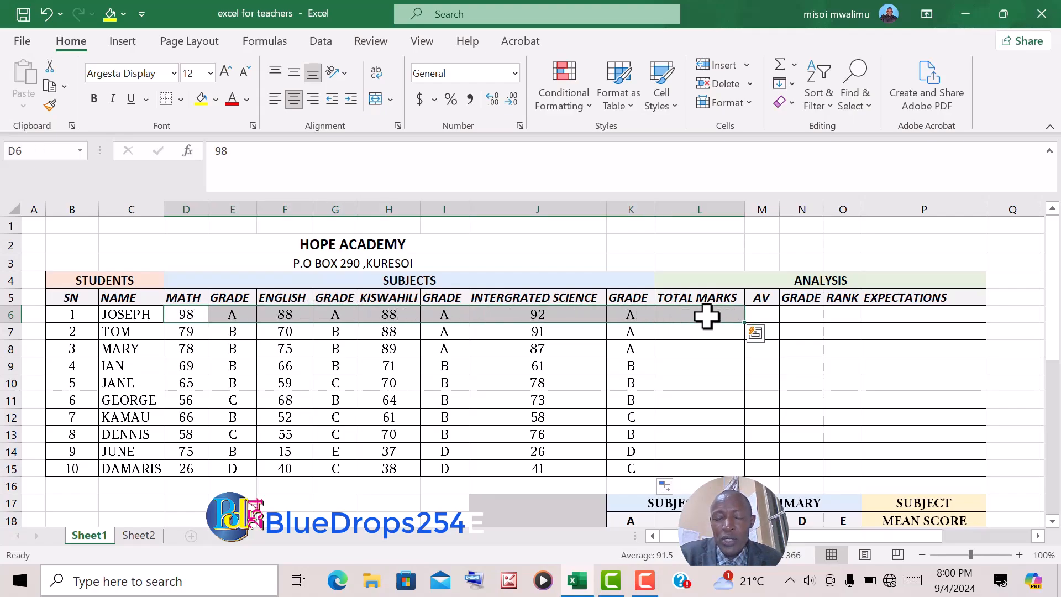
left_click(781, 70)
left_click(724, 318)
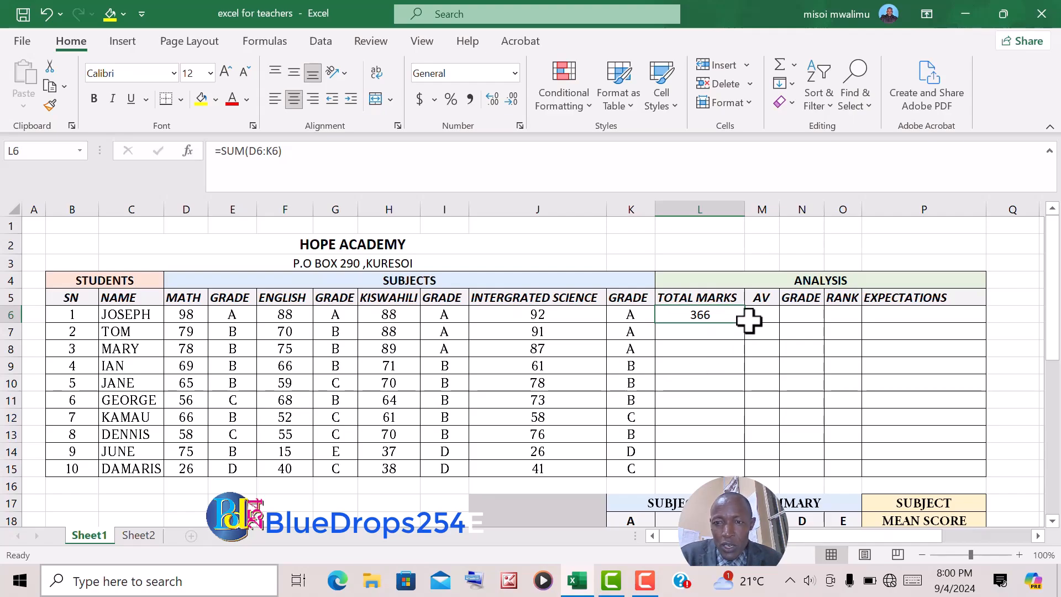
left_click_drag(749, 324, 741, 470)
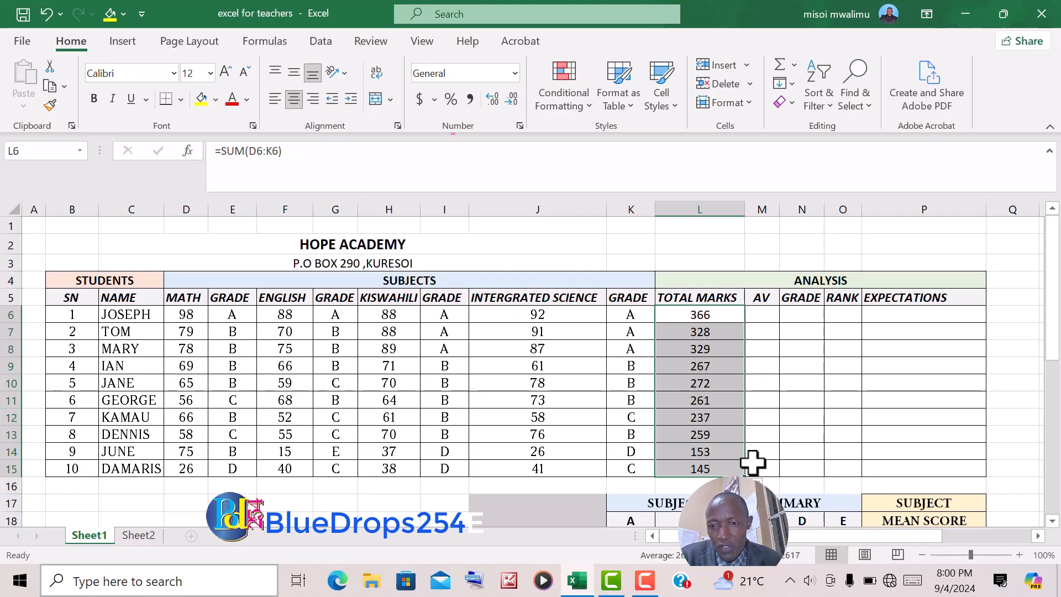
left_click(802, 456)
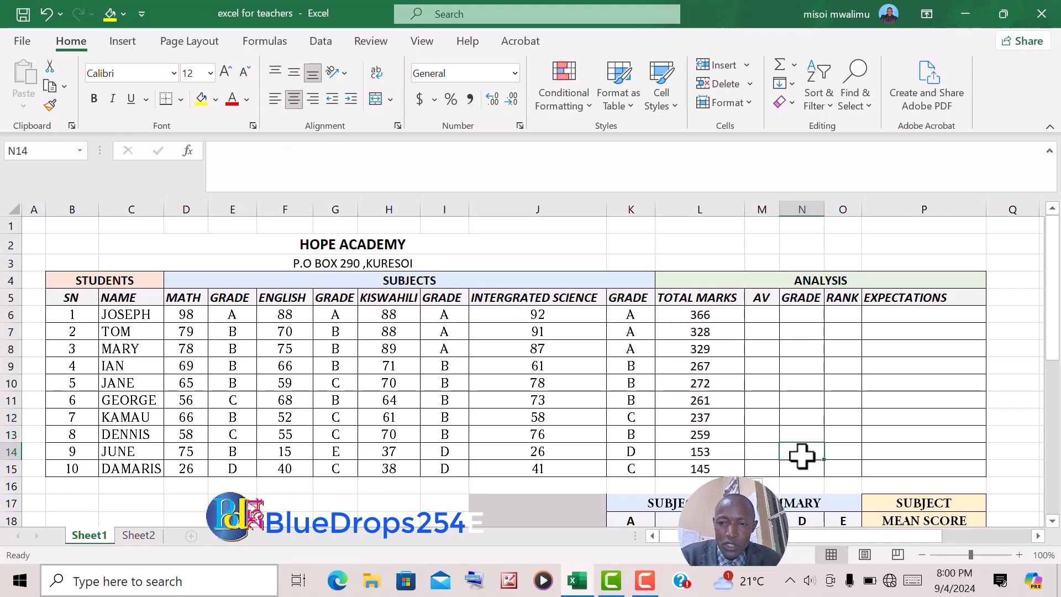
Try to average D6:L6 with the AVERAGE function in cell M6, and undo the entry.
left_click(763, 314)
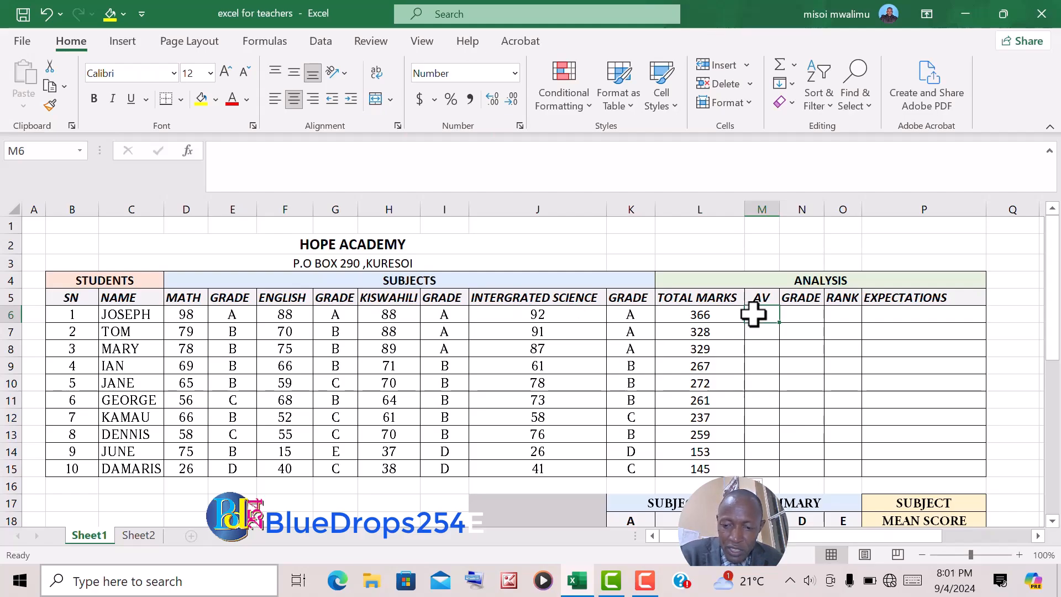
type("=A")
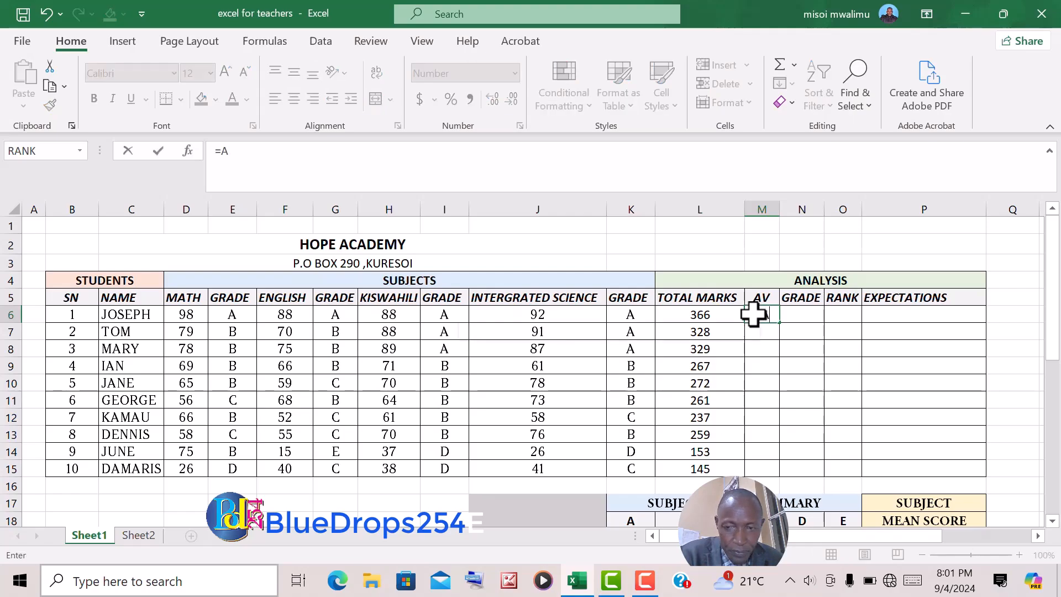
type("V")
double_click(804, 347)
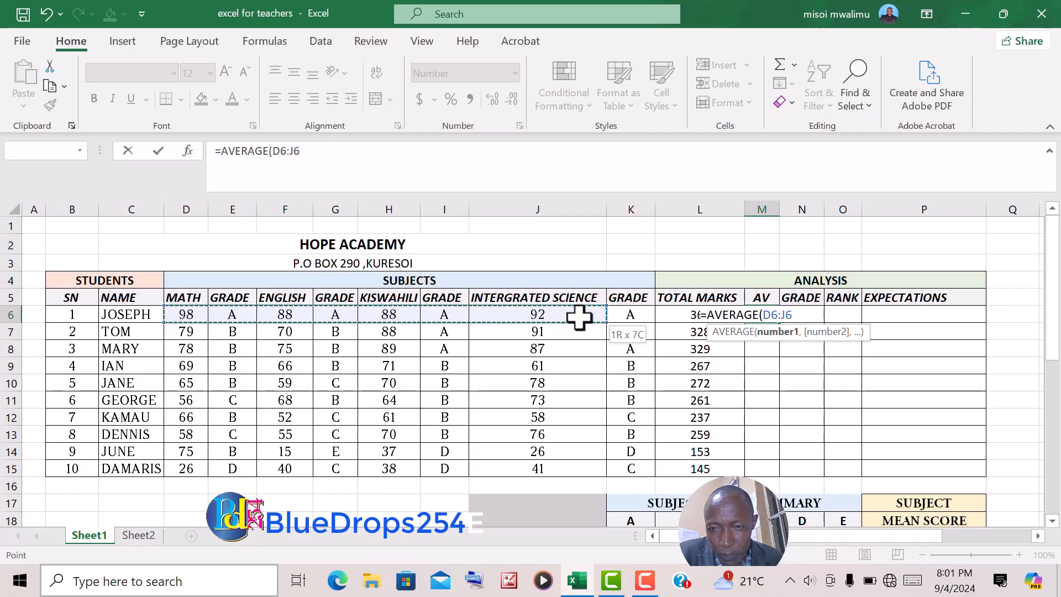
left_click_drag(579, 317, 700, 317)
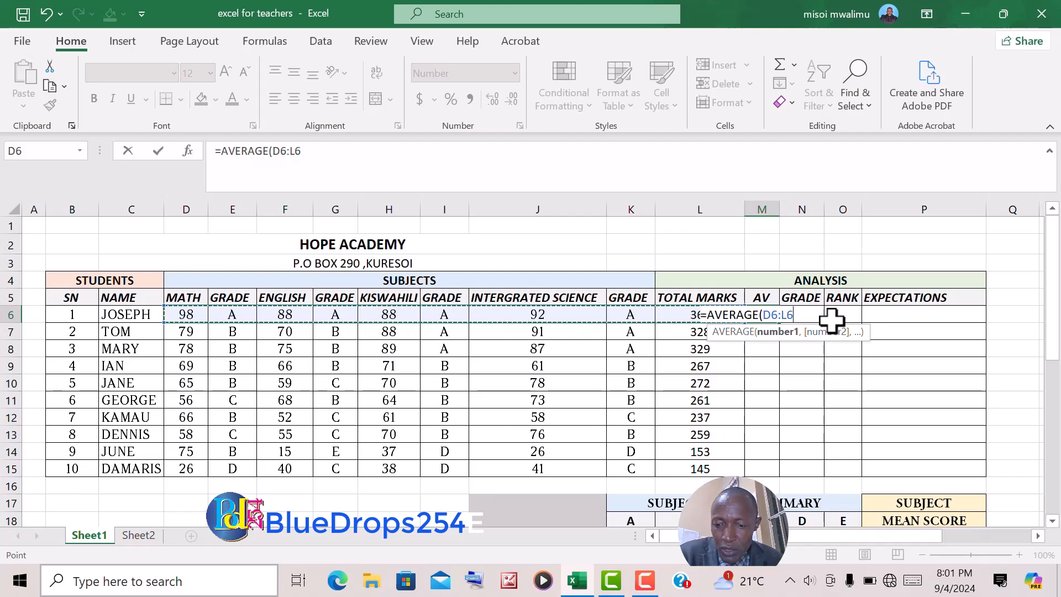
type(")")
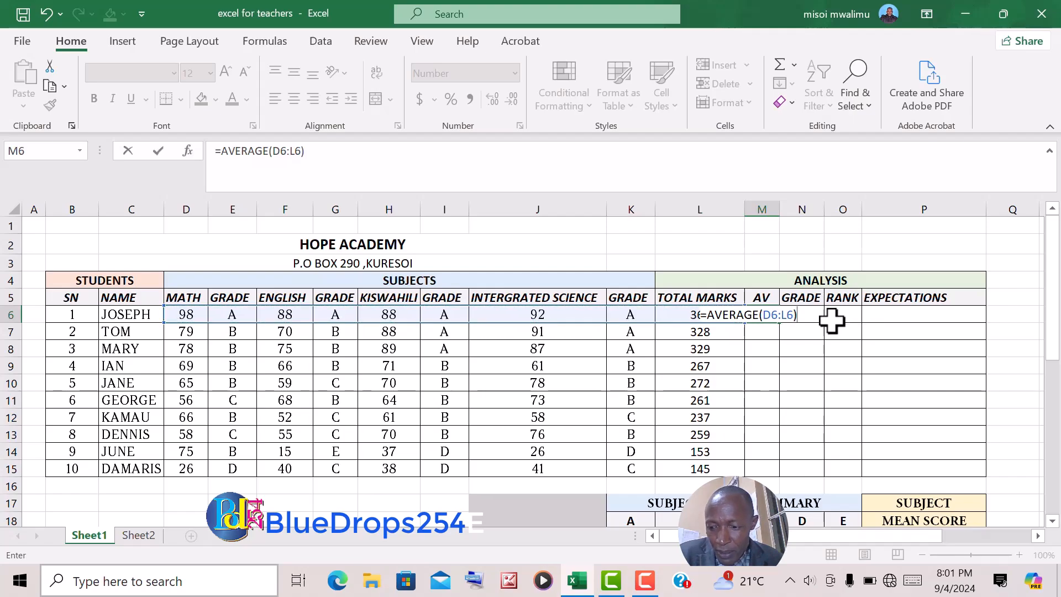
key("ctrl+Return")
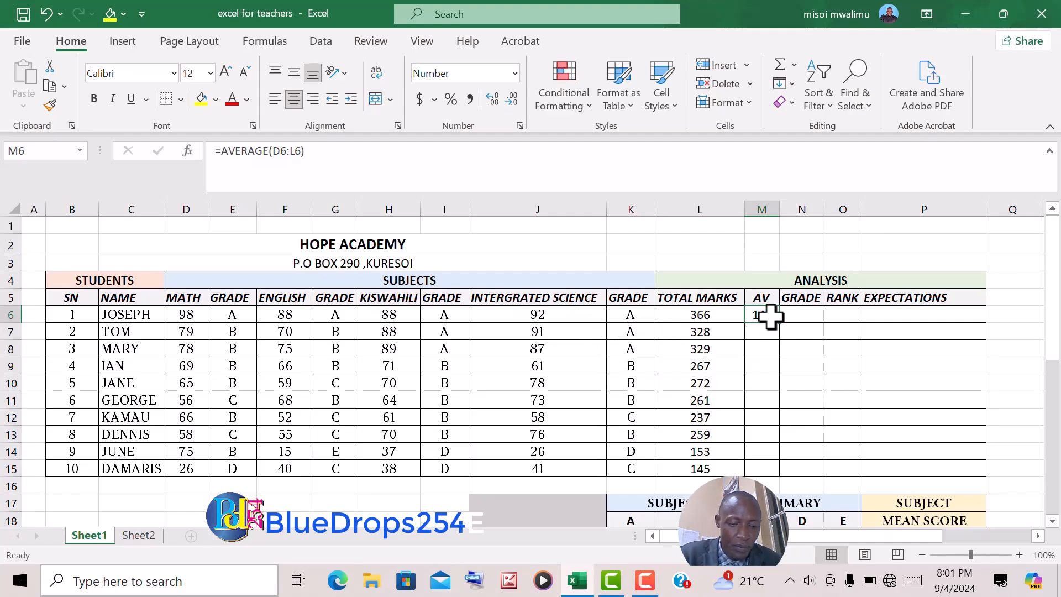
key("ctrl+z")
left_click(768, 366)
Enter =AVERAGE(D6:J6) in the average cell M6 and fill the formula down to M15.
left_click(766, 316)
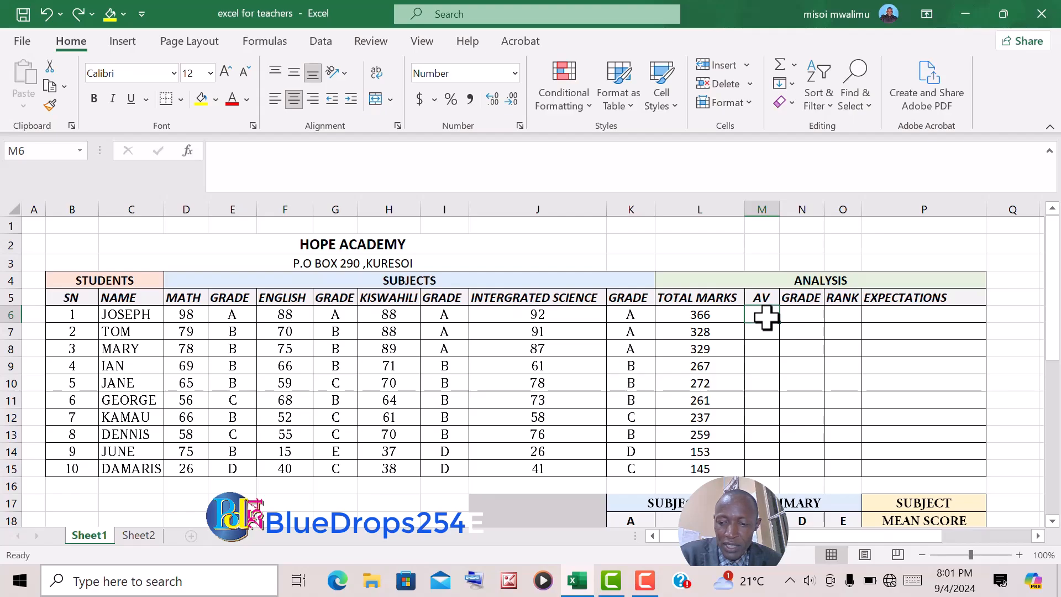
type("=")
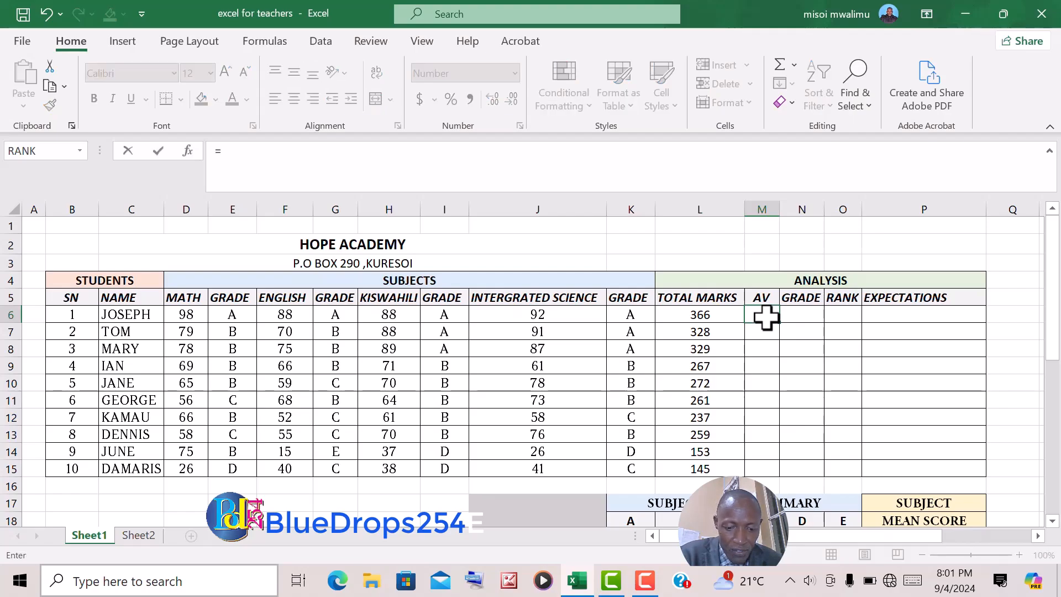
type("AVE")
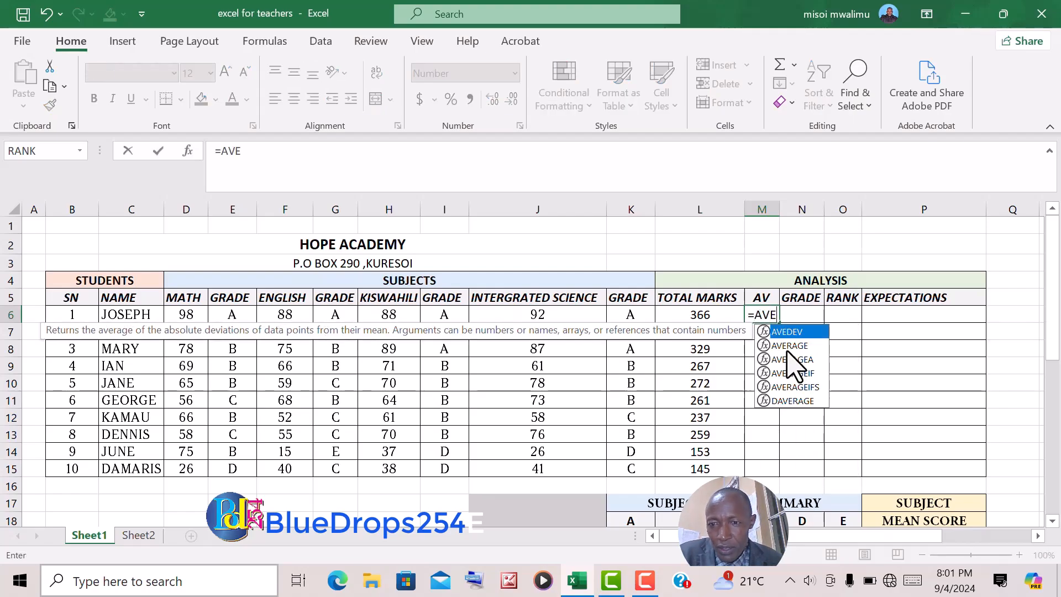
double_click(791, 346)
left_click_drag(191, 316, 520, 315)
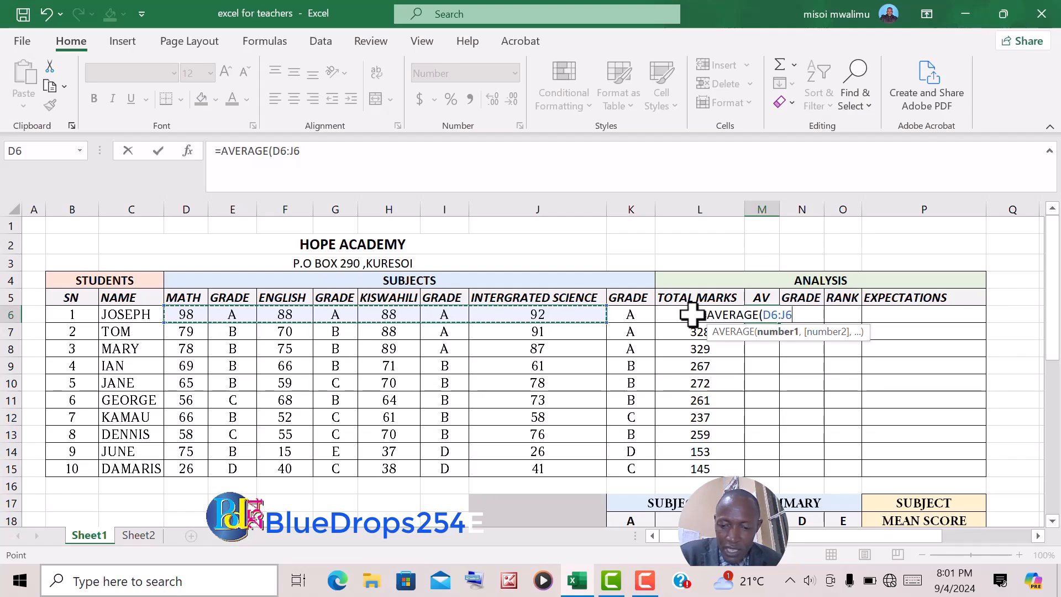
type(")")
key("Return")
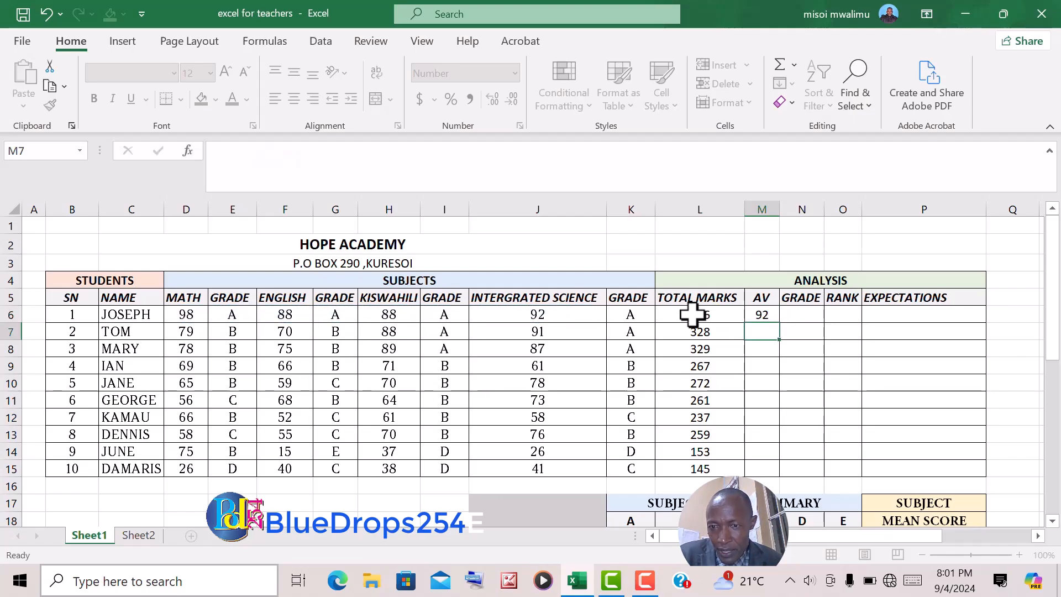
left_click(767, 314)
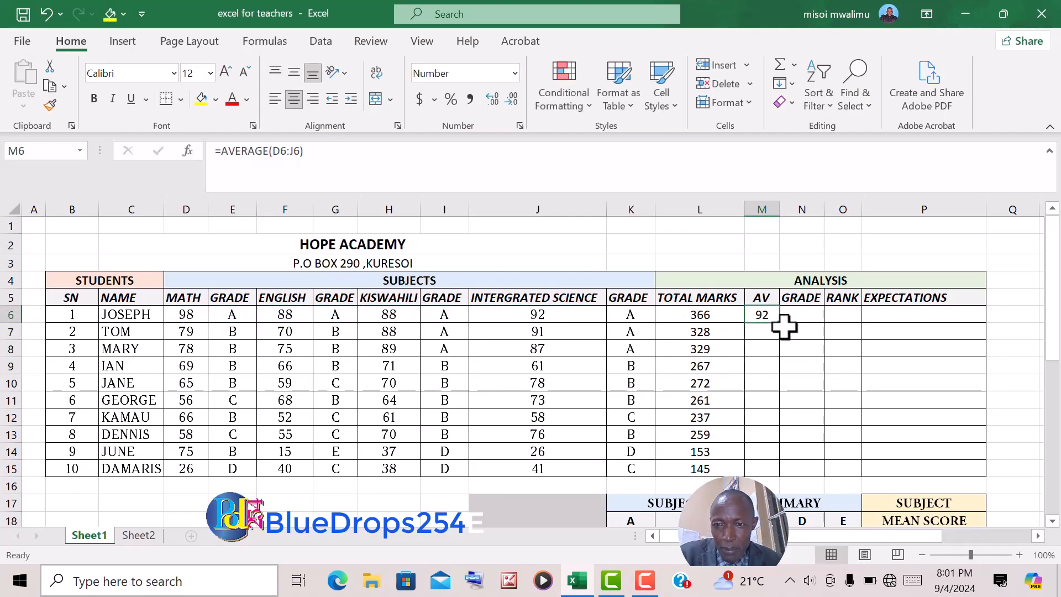
left_click_drag(784, 327, 774, 472)
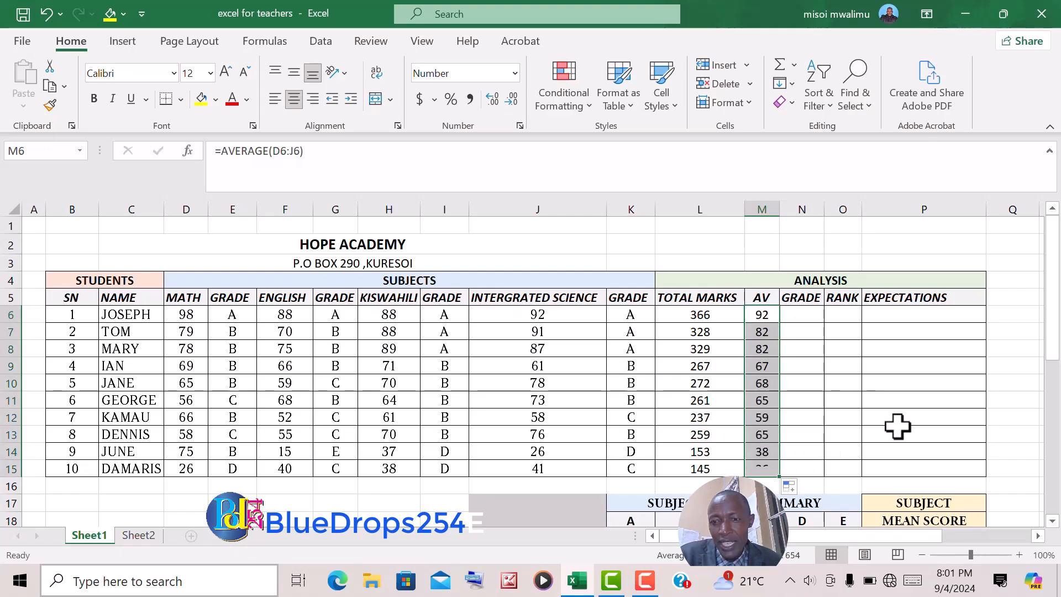
left_click(871, 437)
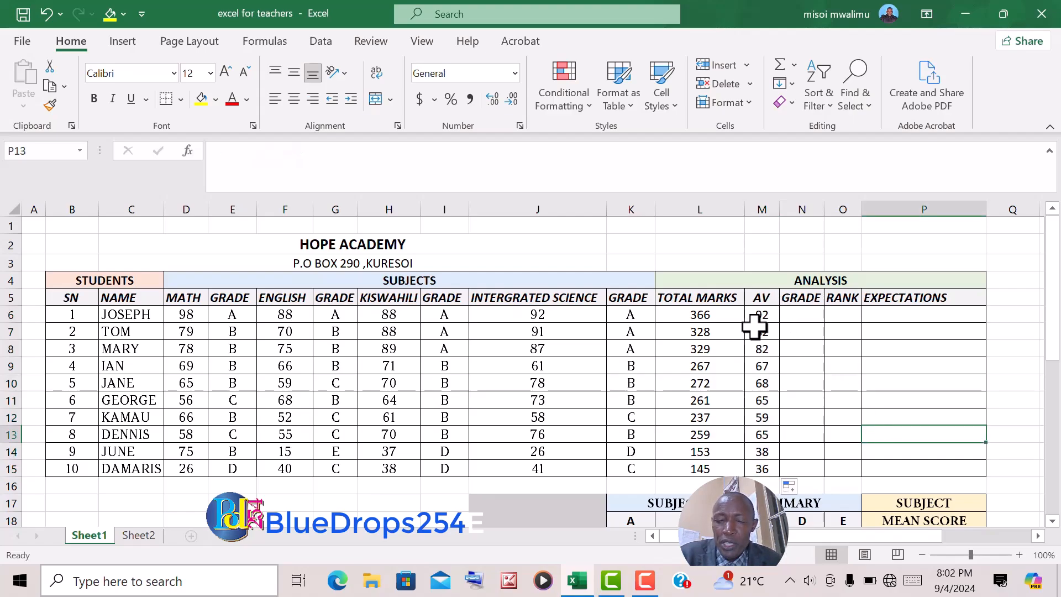
Start a VLOOKUP formula in grade cell N6 that looks up average M6 in the absolute range Sheet2!$H$6:$I$10.
left_click(801, 315)
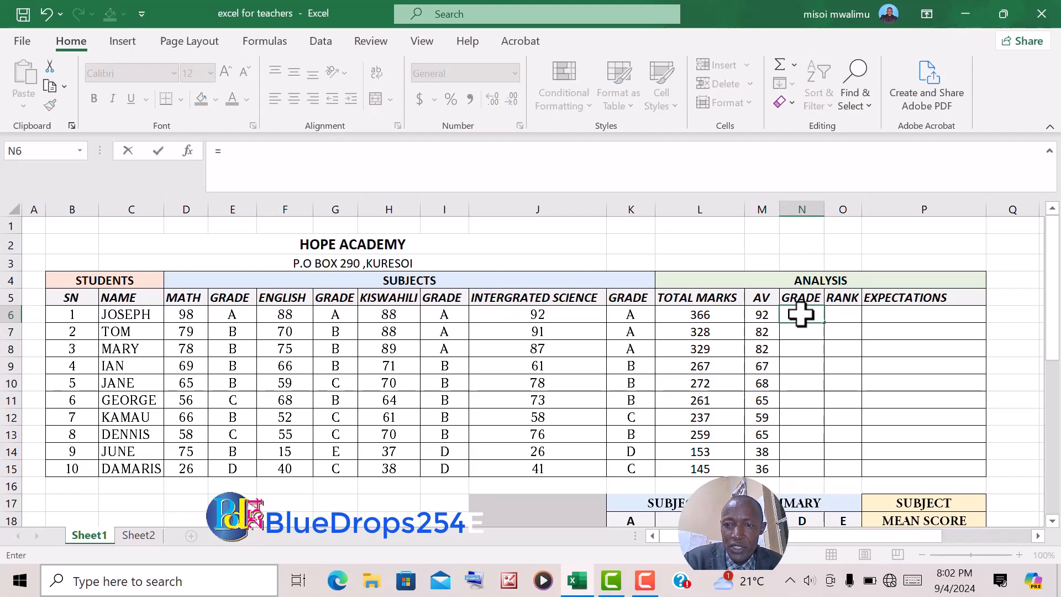
type("V")
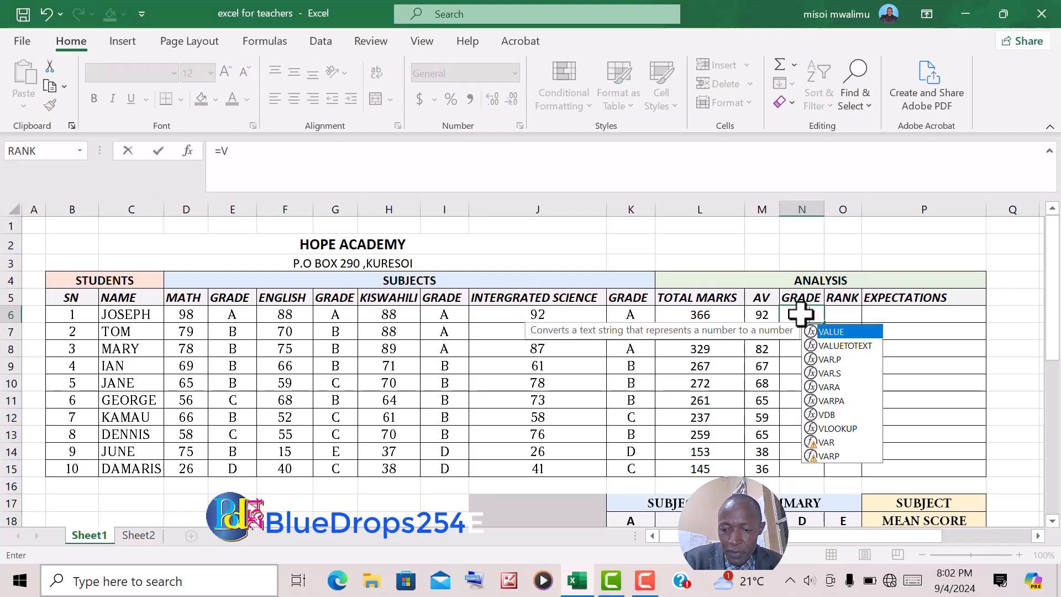
type("L")
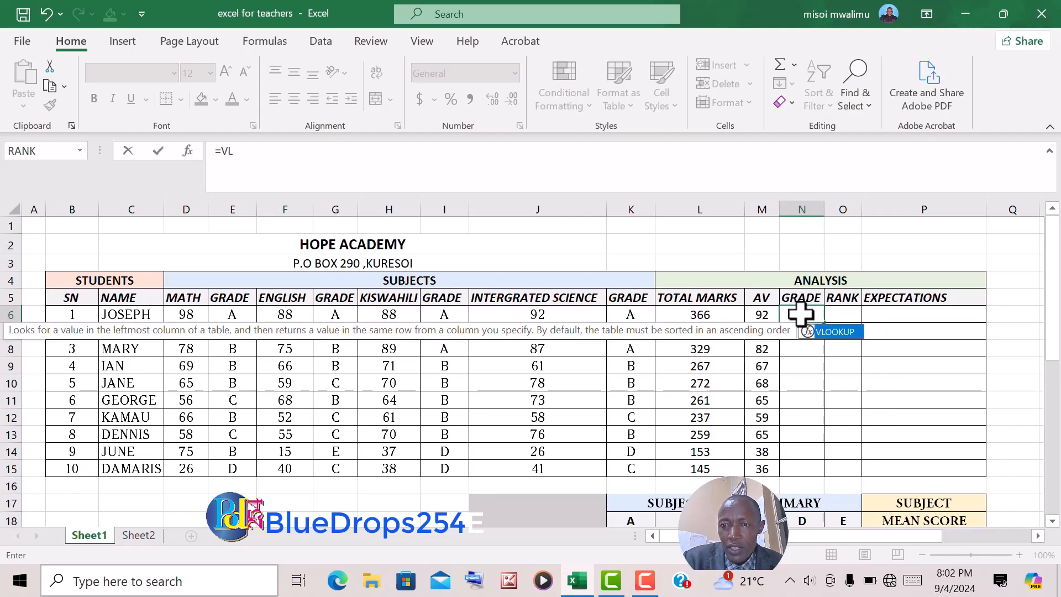
double_click(834, 332)
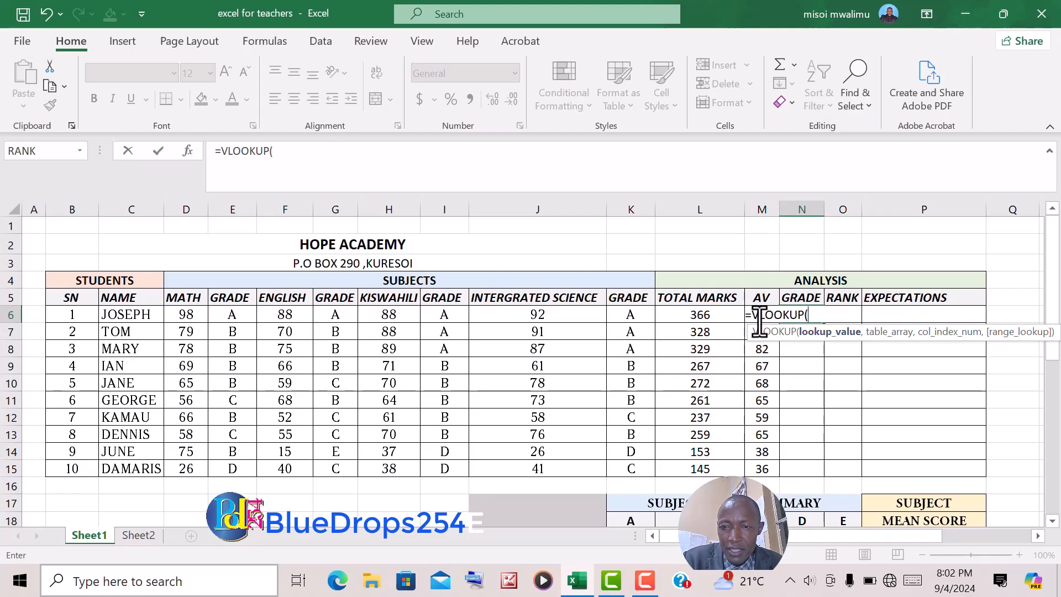
type("M")
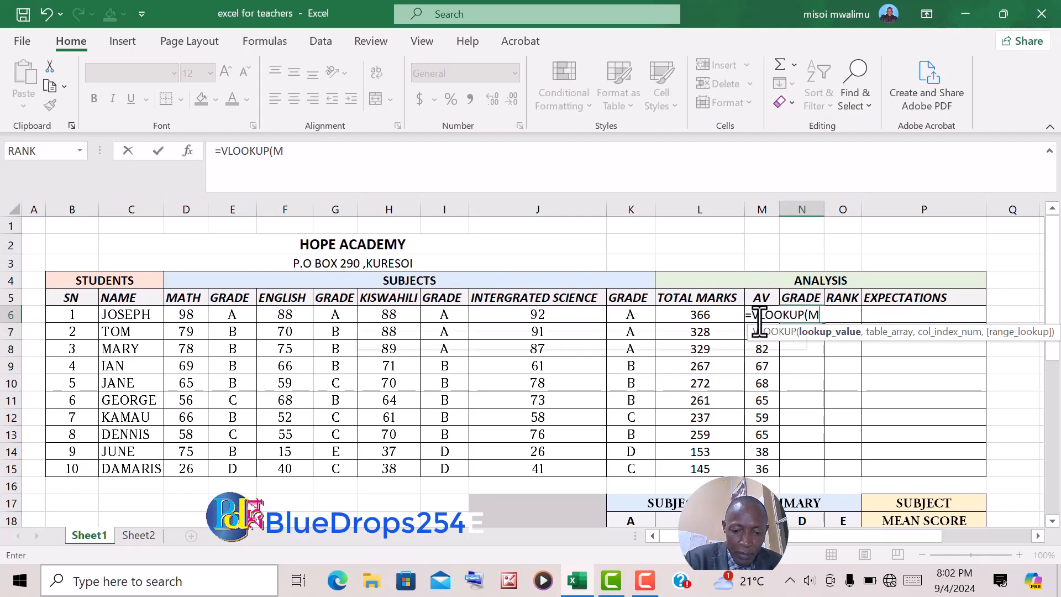
type("6,")
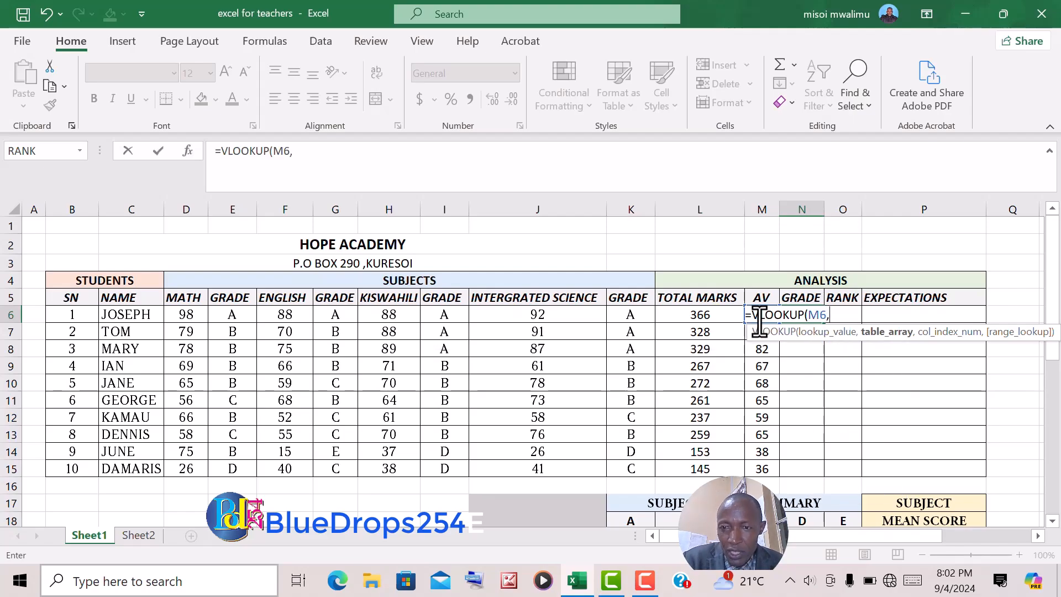
left_click(139, 536)
left_click_drag(408, 303, 469, 376)
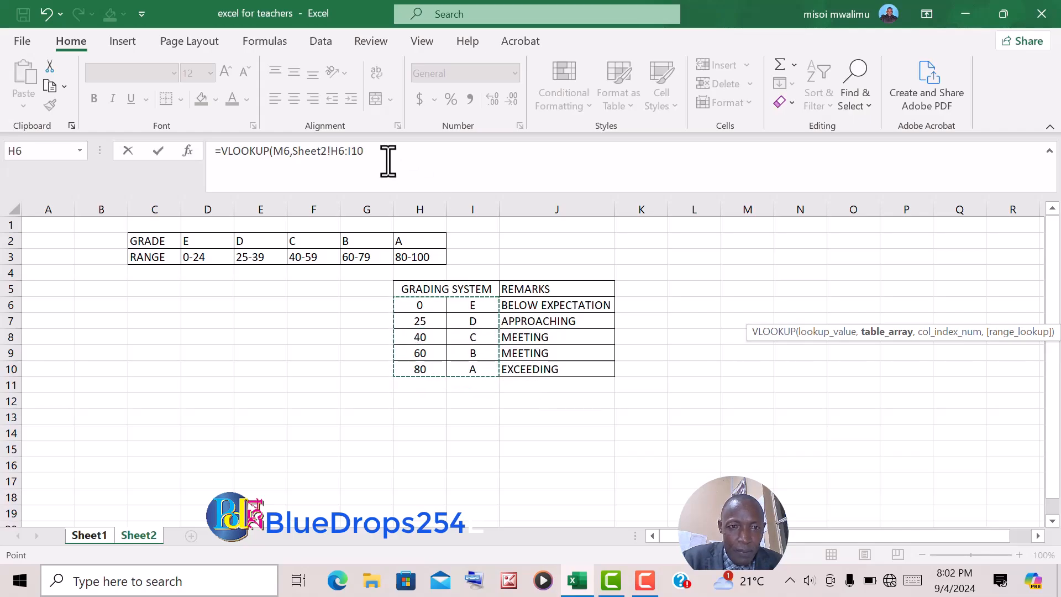
left_click_drag(357, 152, 331, 150)
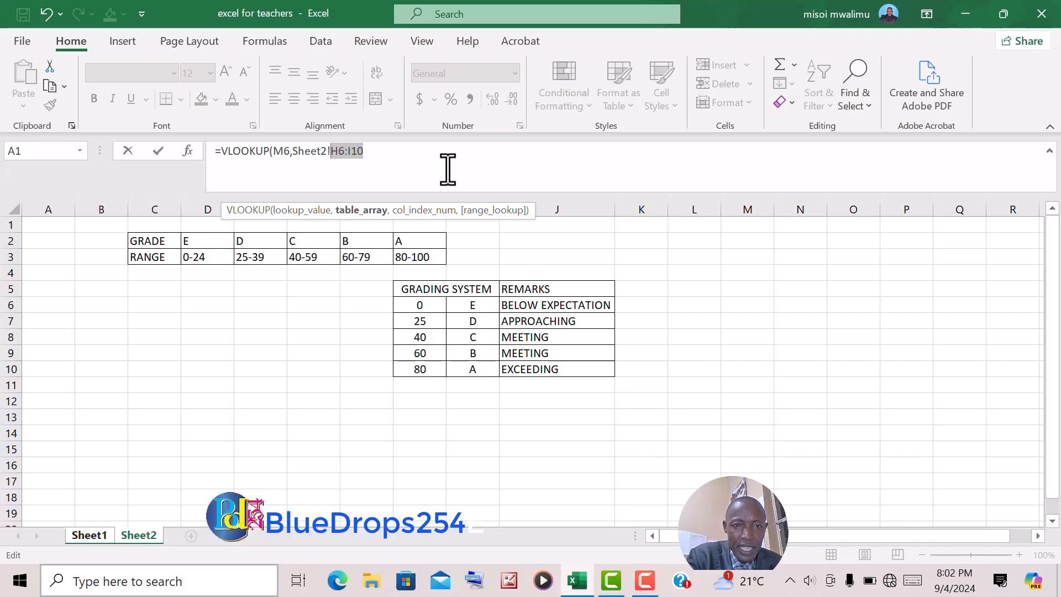
key("F4")
left_click(447, 170)
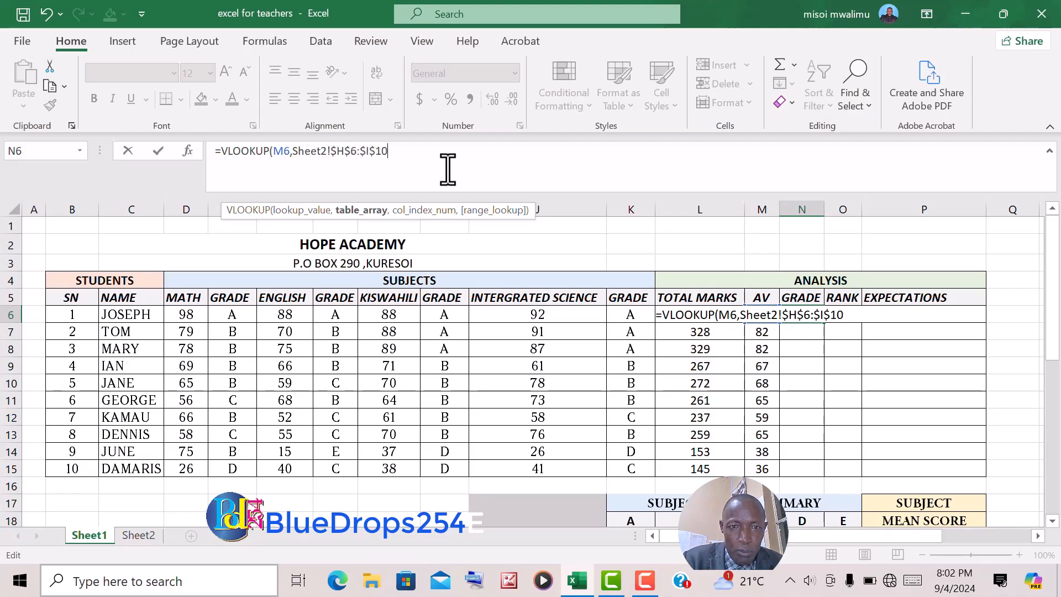
Complete N6's VLOOKUP with column index 2 and fill the formula down the overall grade column to N15.
type(",")
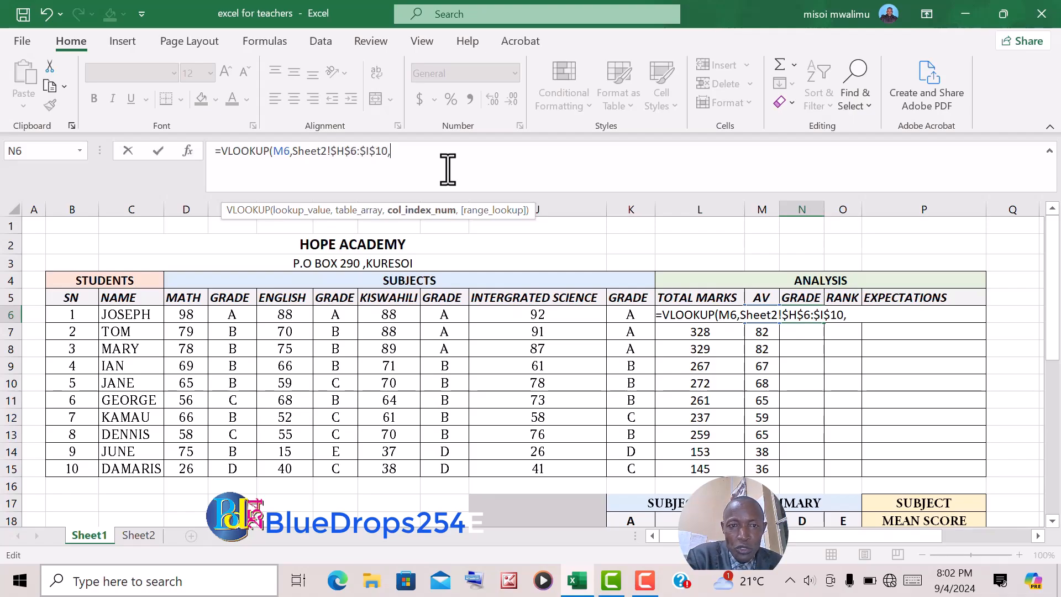
type("2)")
key("Return")
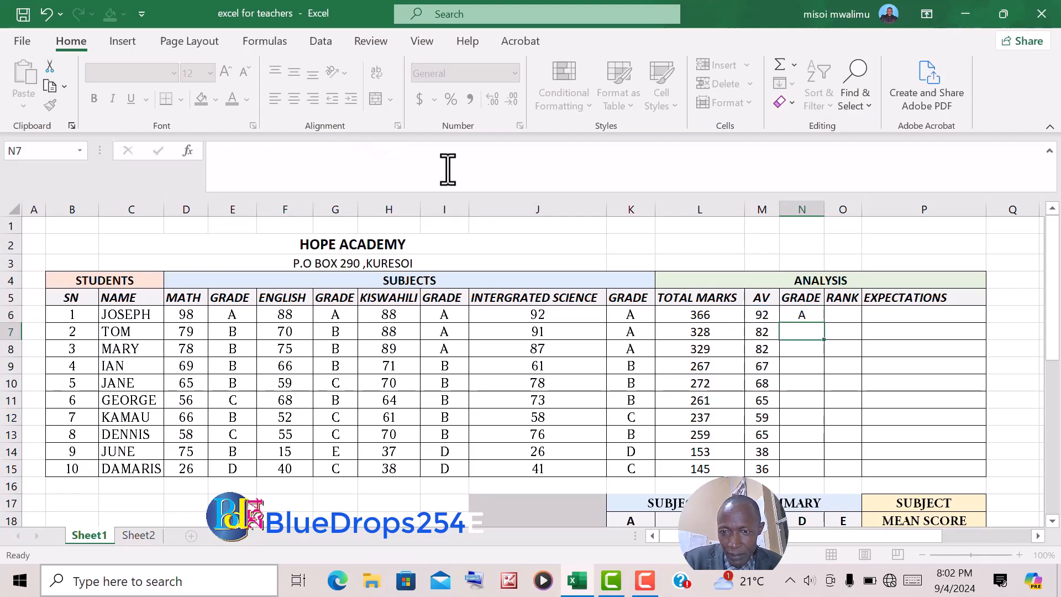
left_click(809, 313)
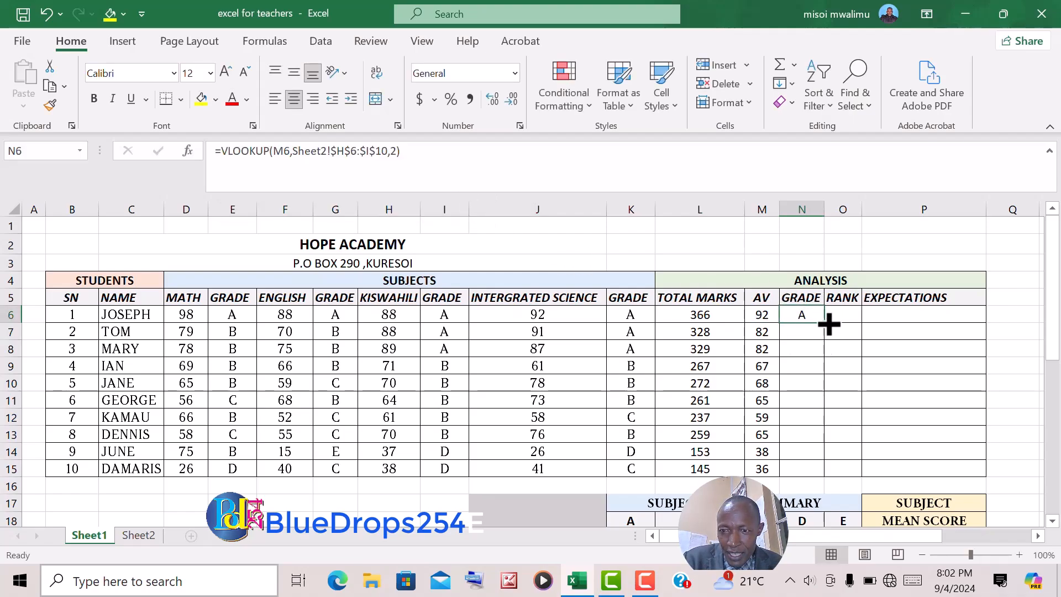
left_click_drag(829, 322, 820, 474)
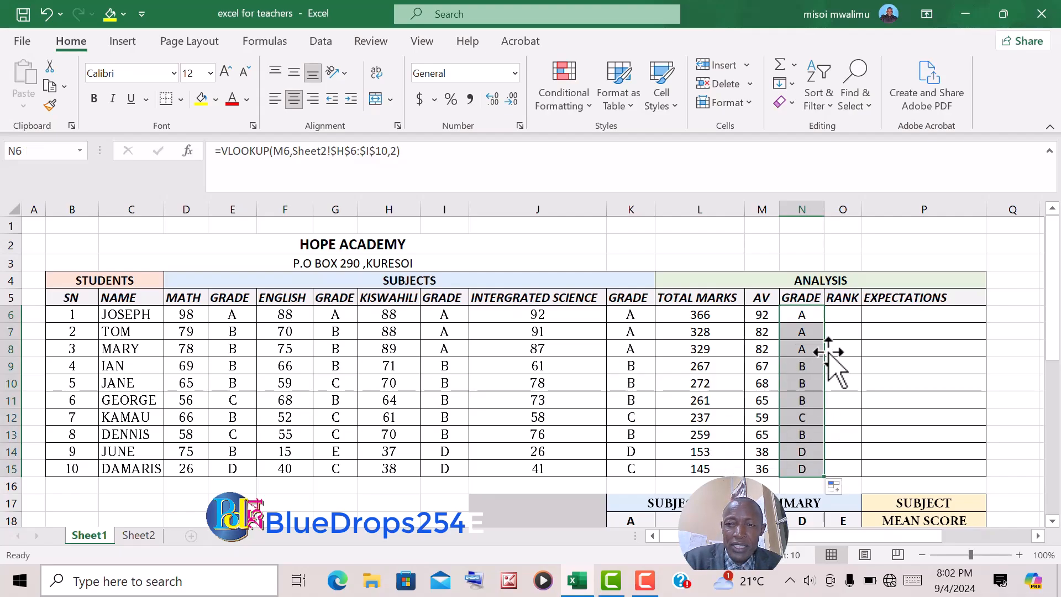
Start a RANK formula in rank cell O6 that ranks average M6 against the range M6:M15.
left_click(843, 316)
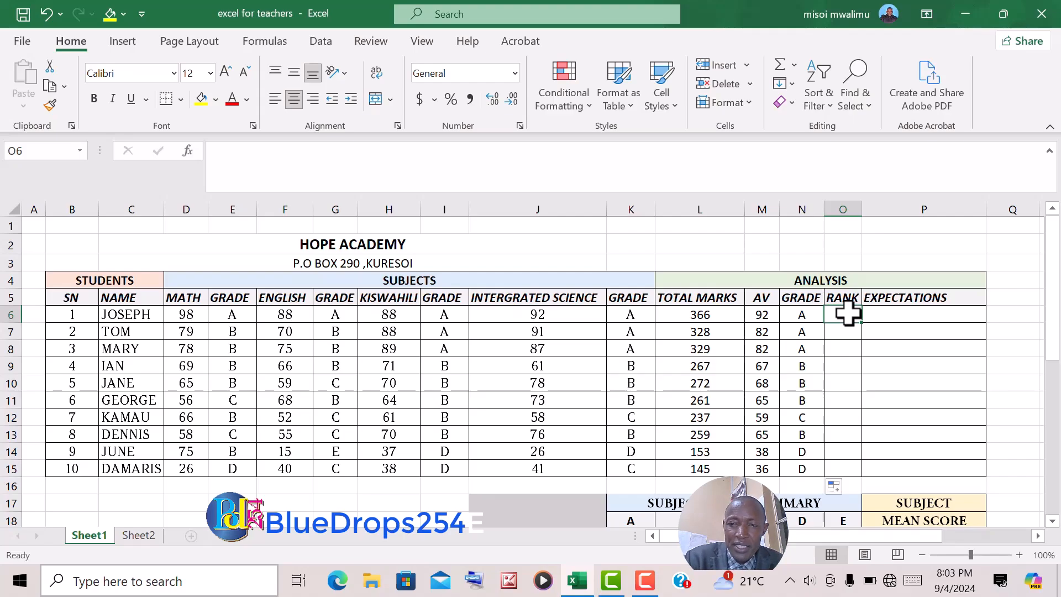
type("RANK")
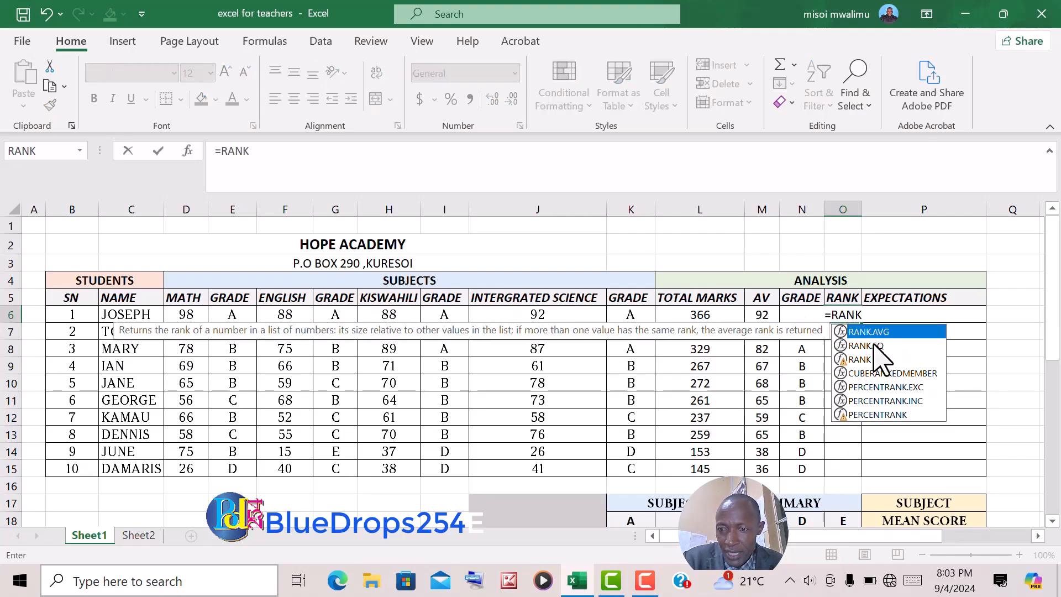
type("(")
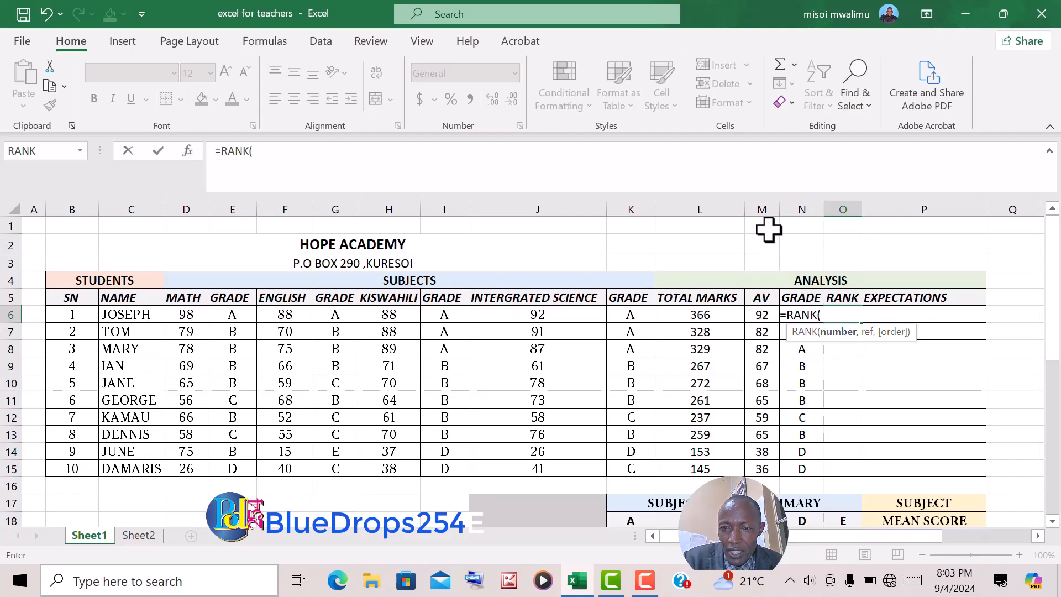
left_click(765, 316)
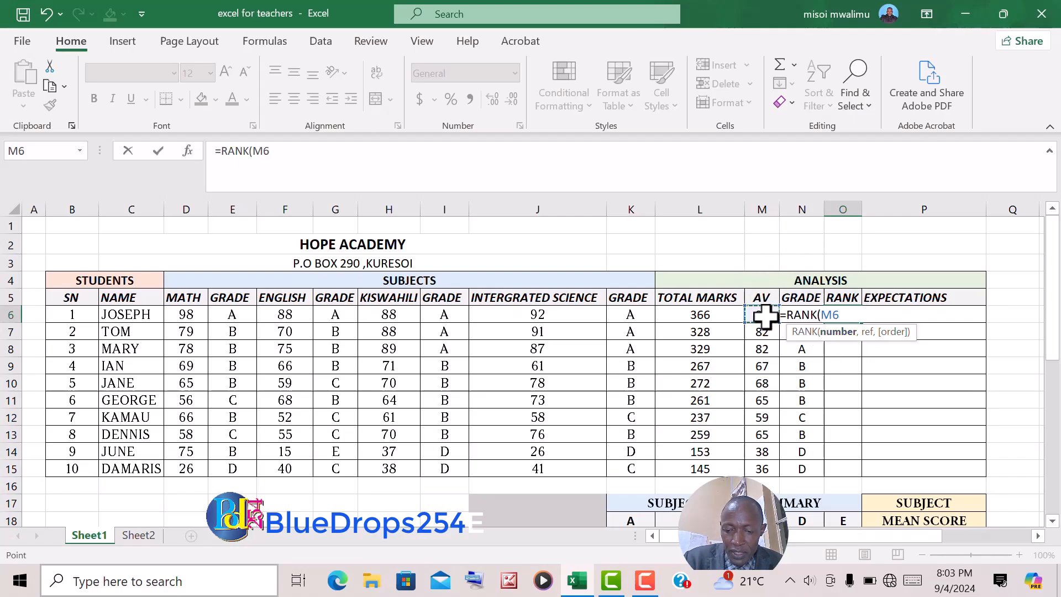
type(",")
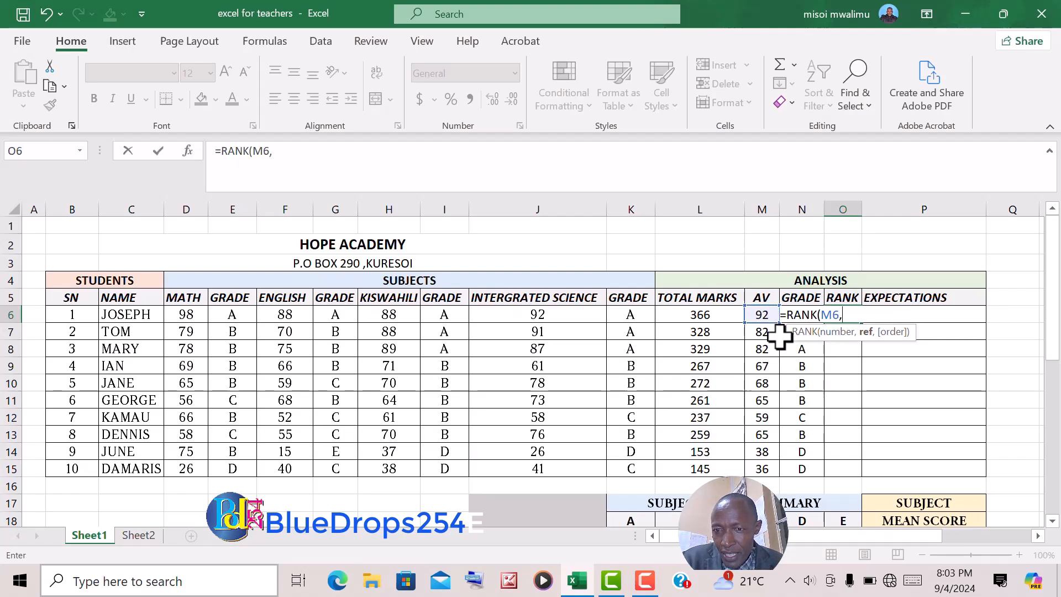
left_click_drag(760, 314, 754, 467)
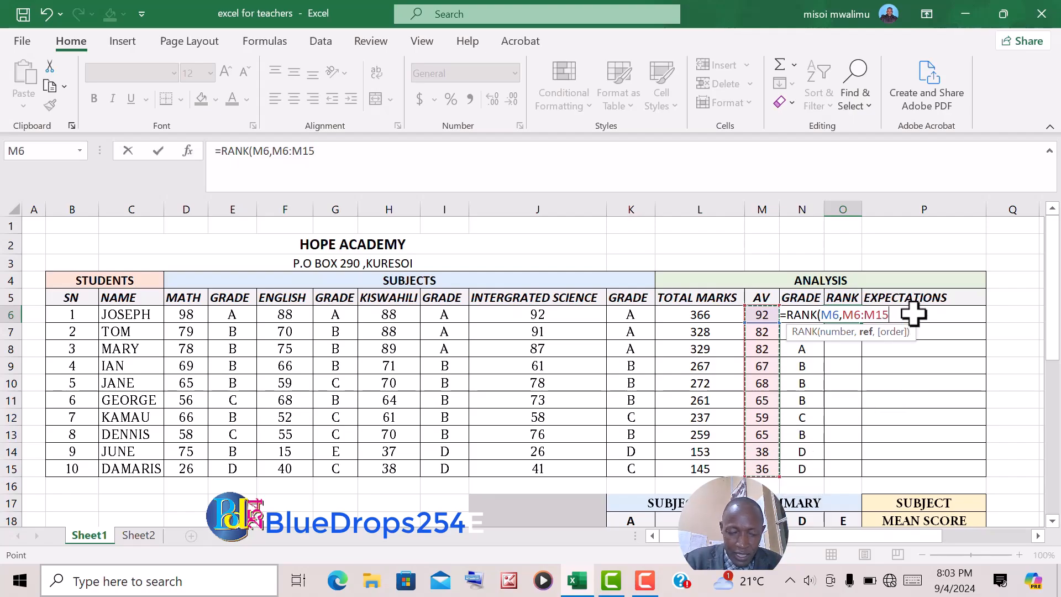
Make the RANK range absolute as $M$6:$M$15, complete the formula in O6 and fill it down to O15.
left_click_drag(901, 319, 844, 320)
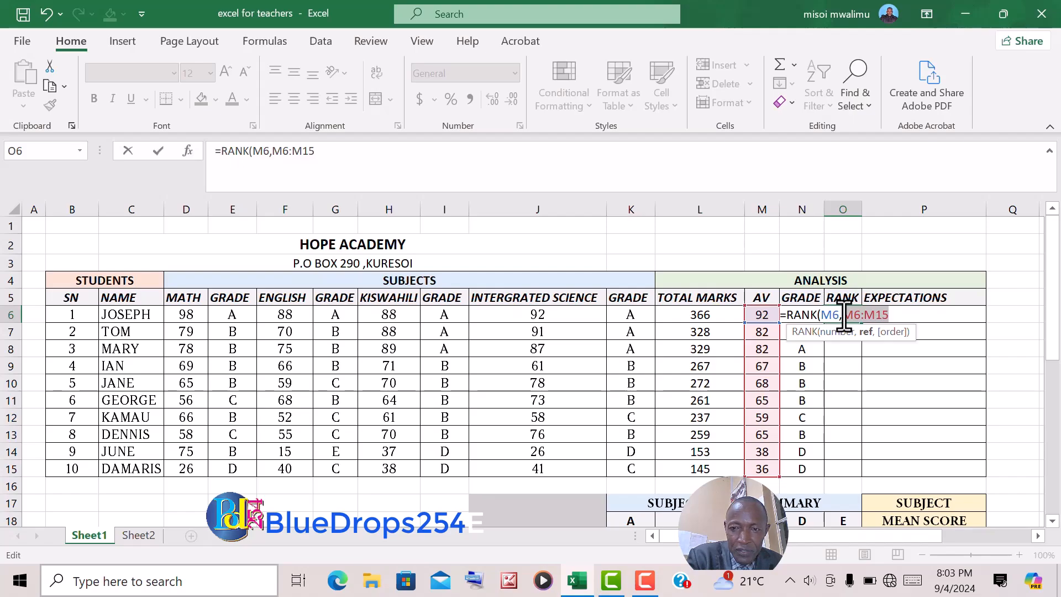
key("F4")
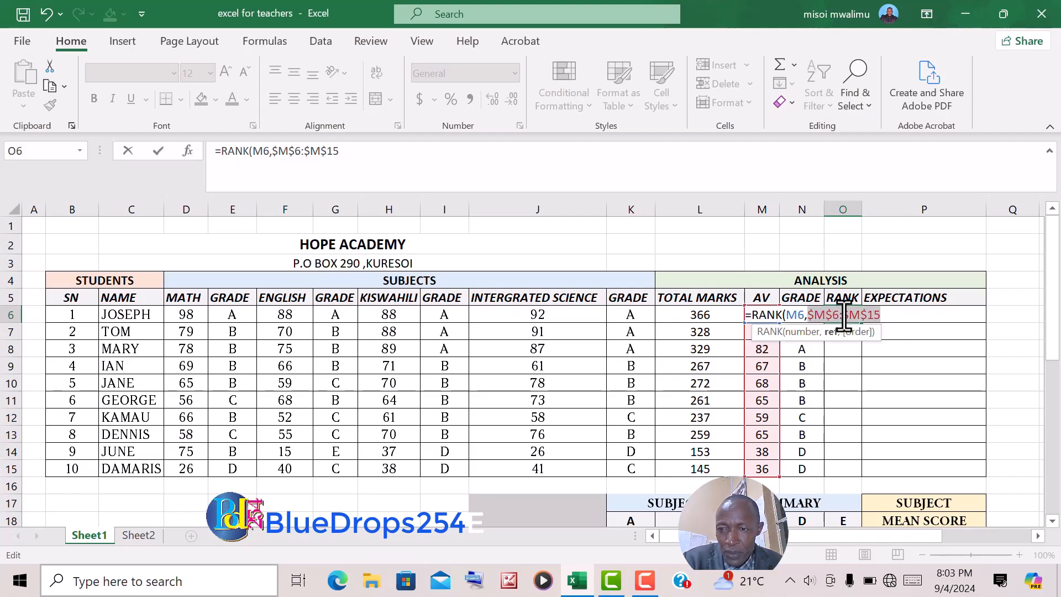
left_click(888, 317)
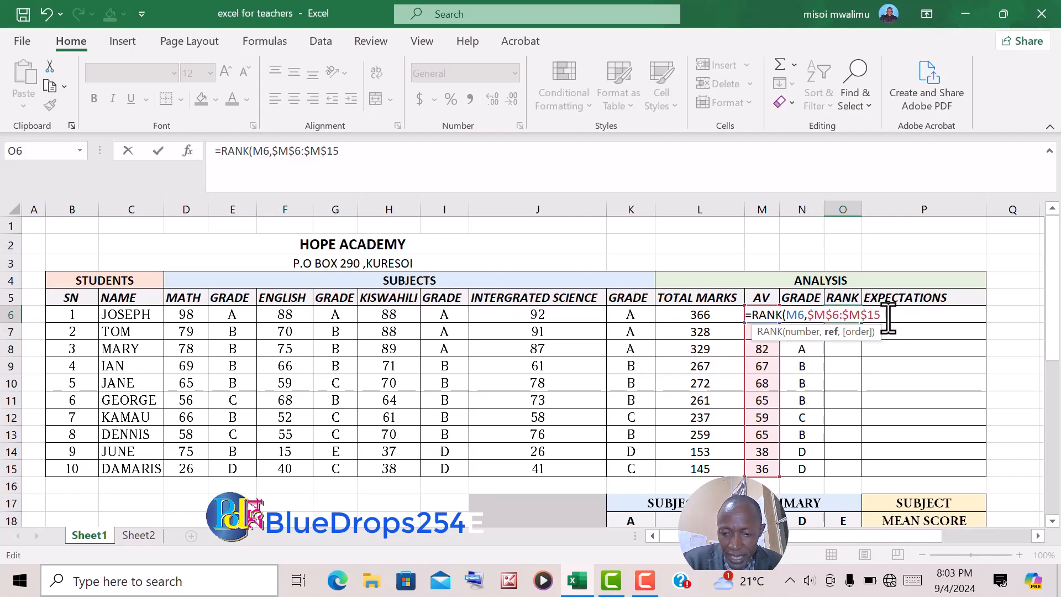
type(")")
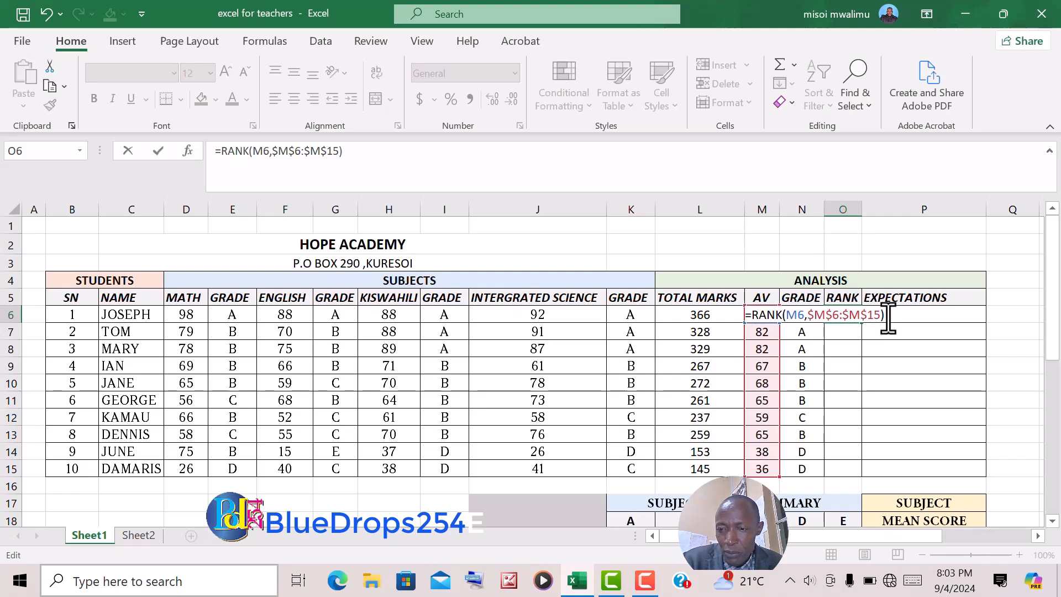
key("ctrl+Return")
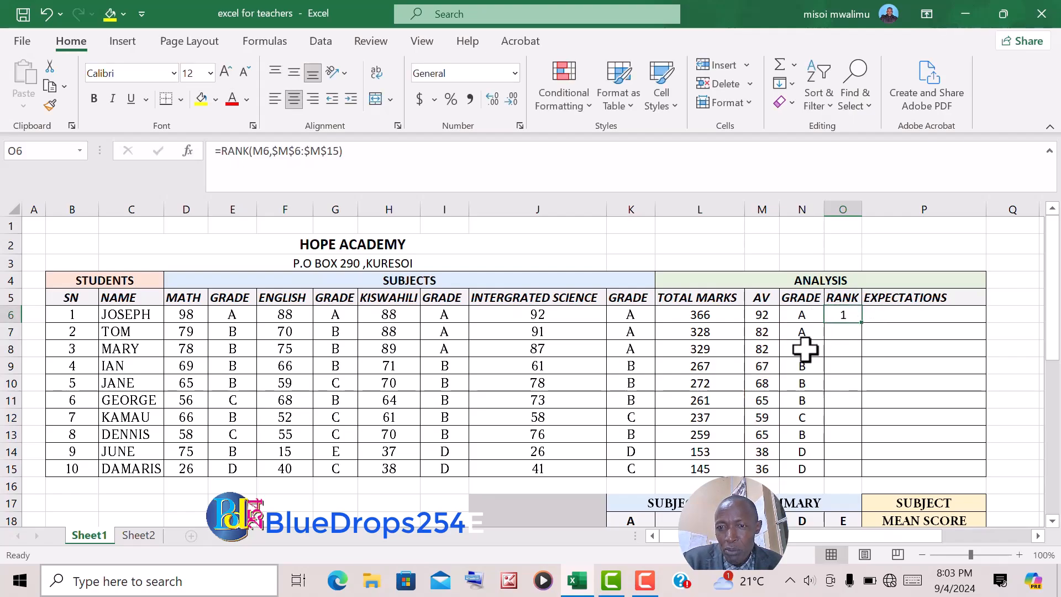
left_click_drag(864, 328, 867, 483)
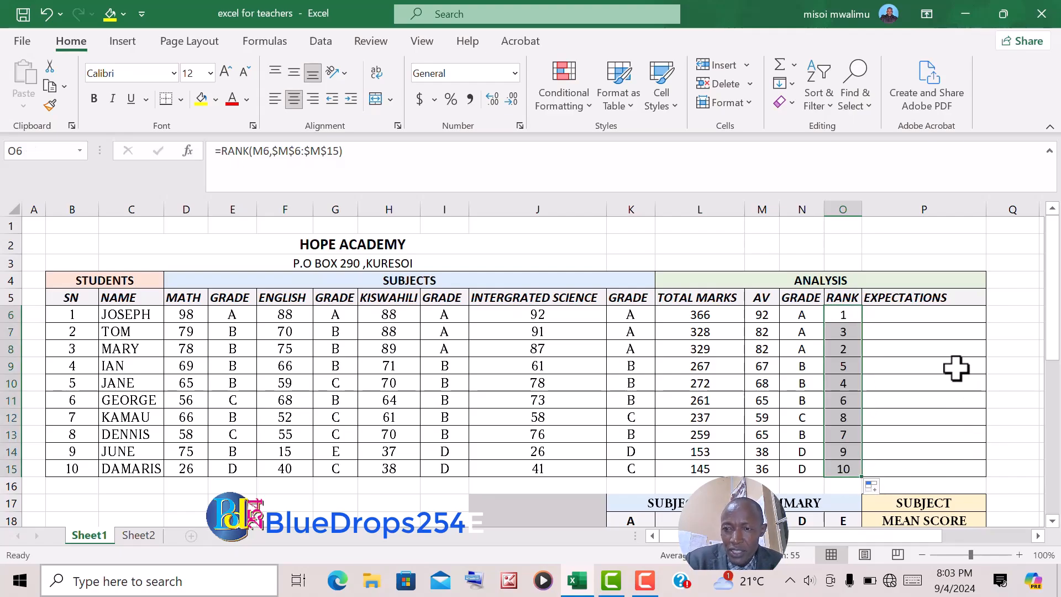
Check the remarks table on Sheet2 and start a VLOOKUP formula in expectations cell P6 with average M6 as the lookup value.
left_click(916, 321)
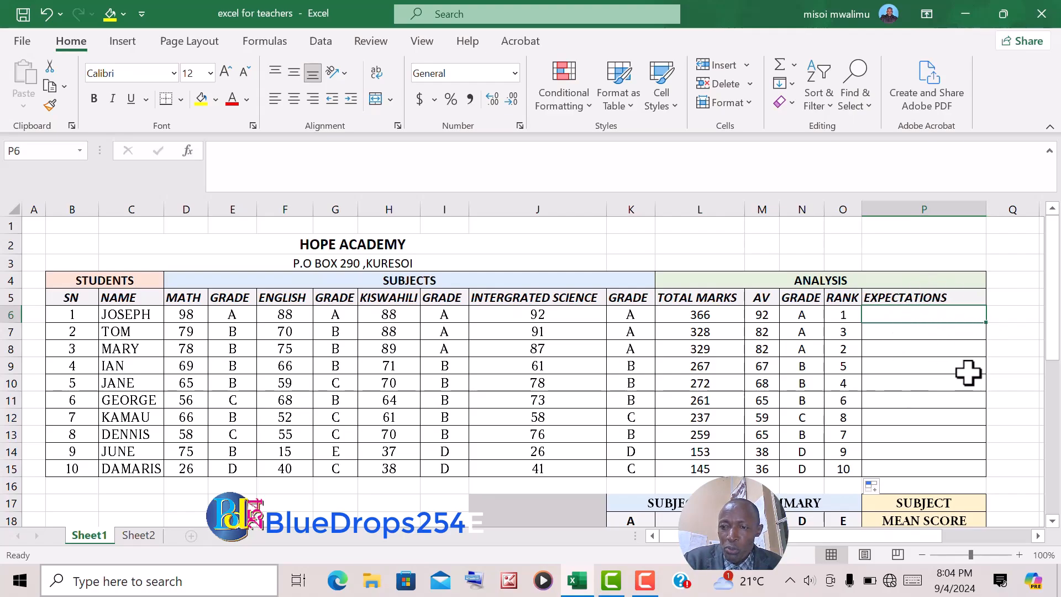
left_click(138, 536)
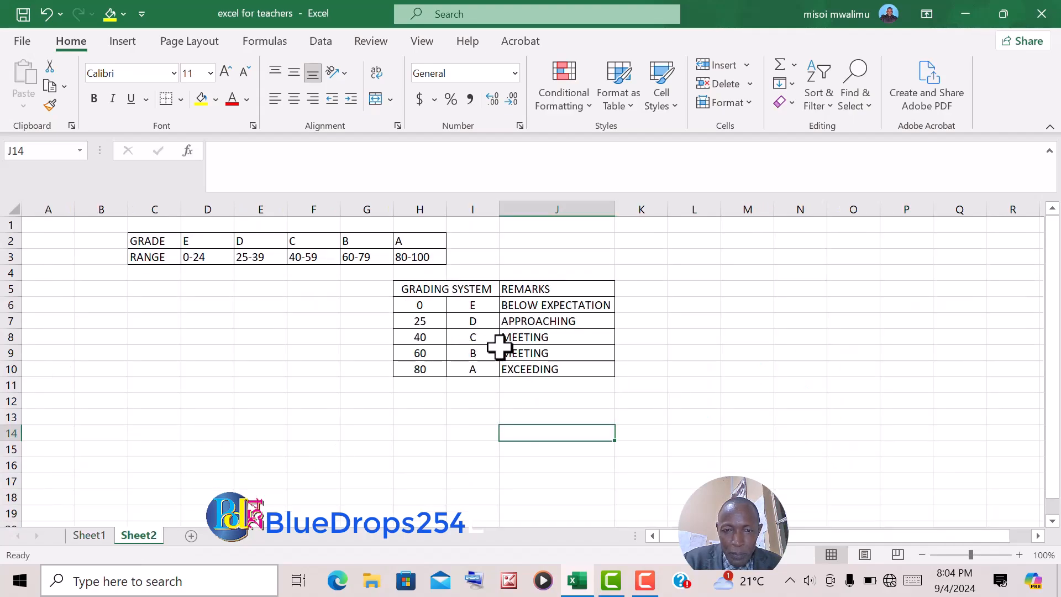
left_click(89, 535)
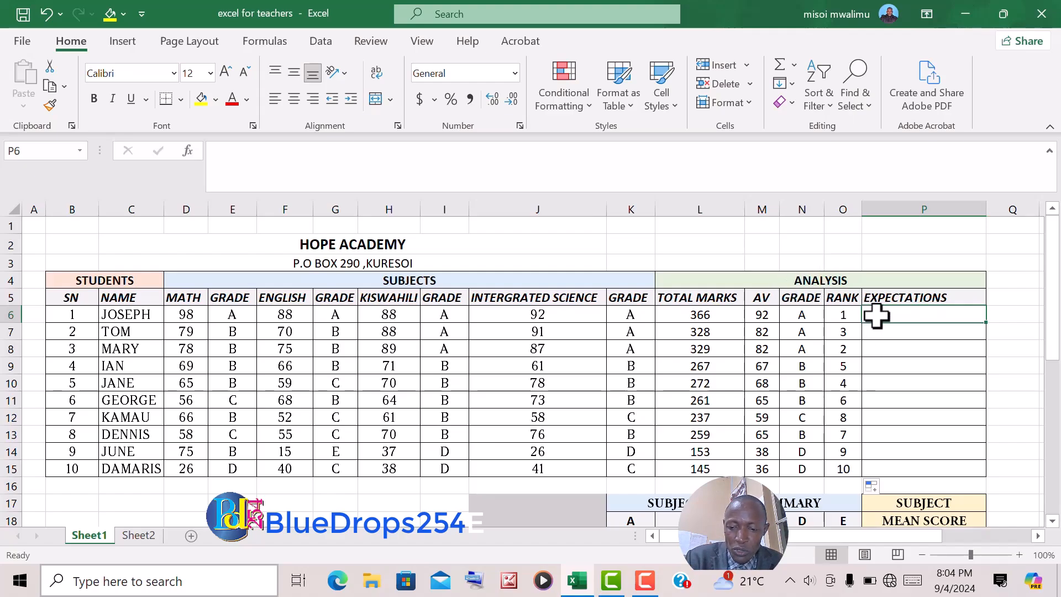
type("=V")
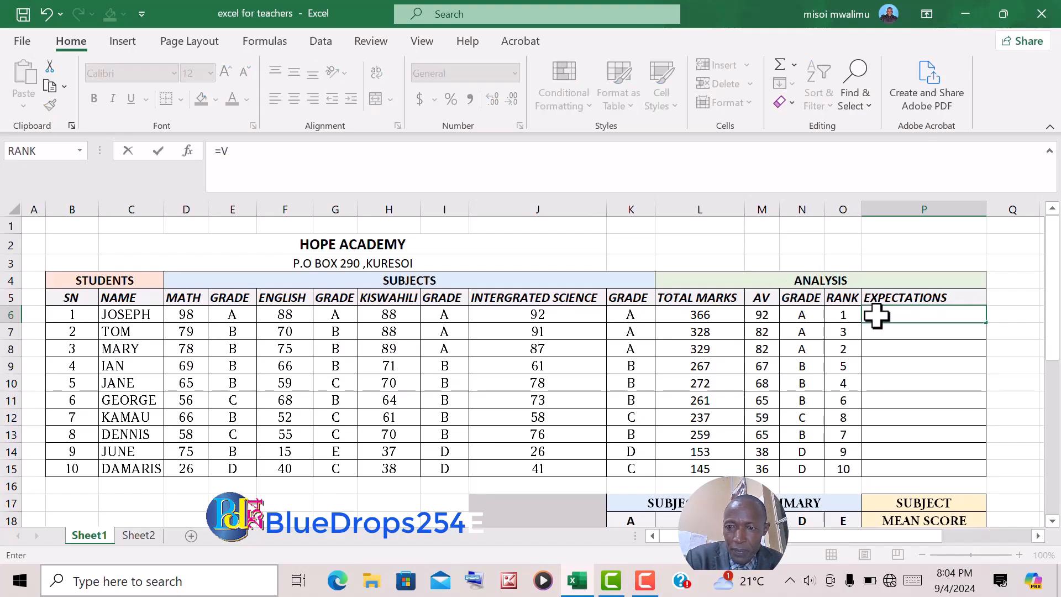
type("LO")
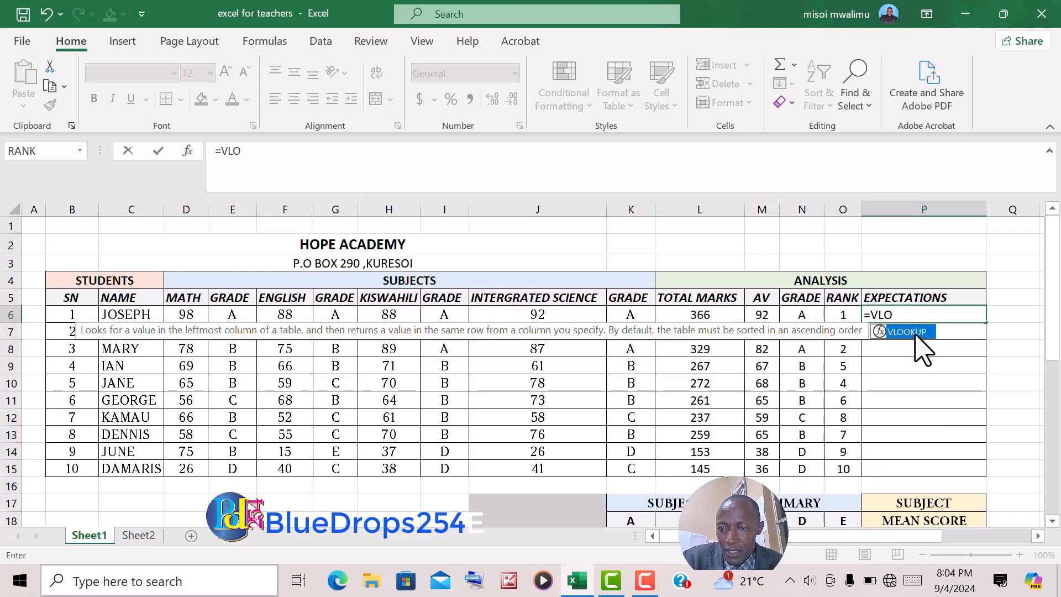
double_click(909, 333)
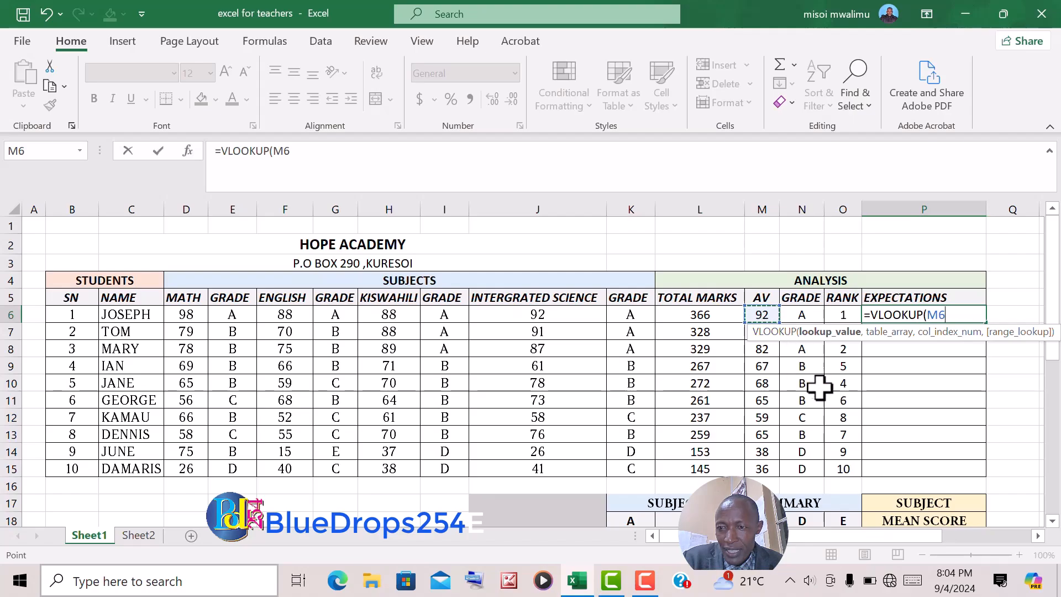
type(",")
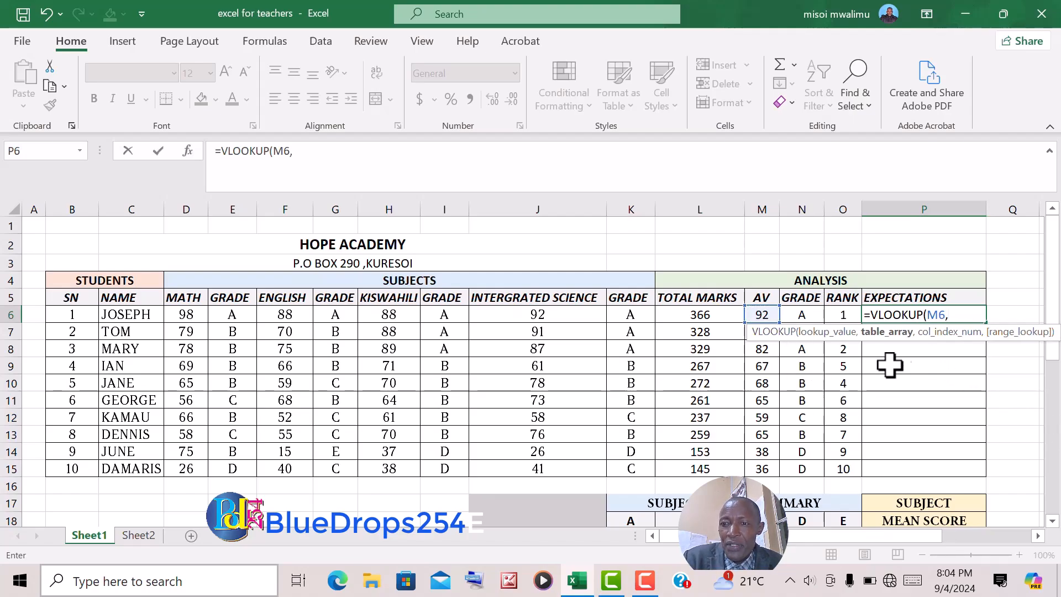
Set the table array of P6's VLOOKUP to the absolute range Sheet2!$H$6:$J$10.
left_click(139, 535)
left_click_drag(419, 308, 543, 365)
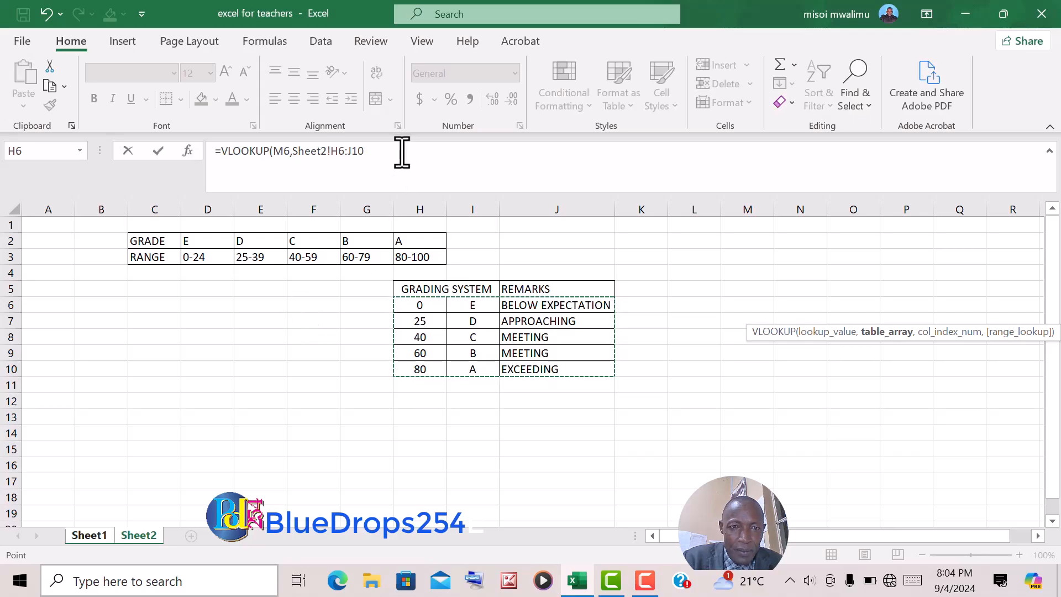
left_click(381, 154)
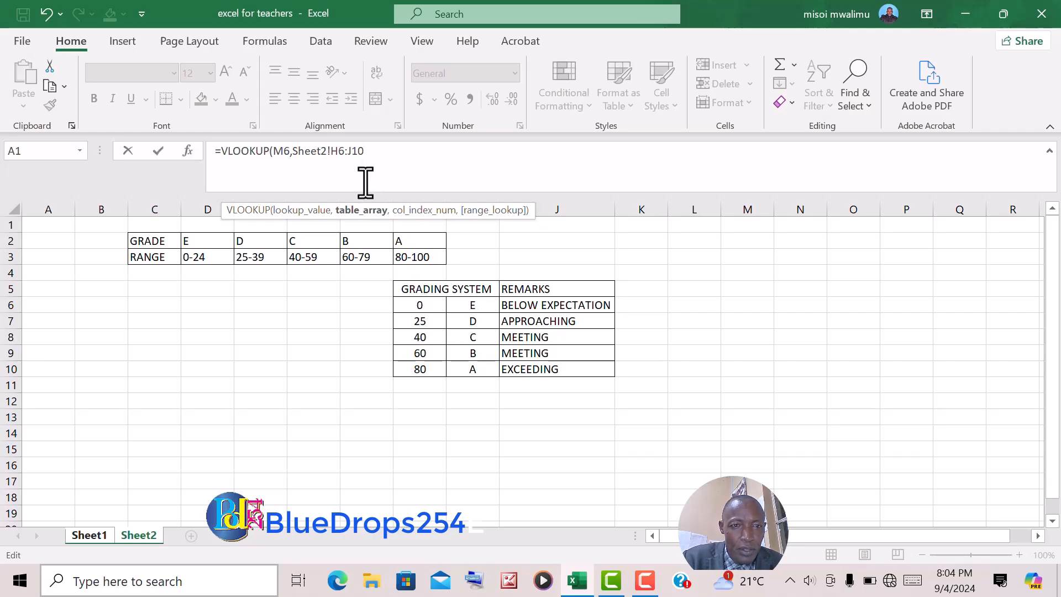
left_click_drag(374, 151, 292, 151)
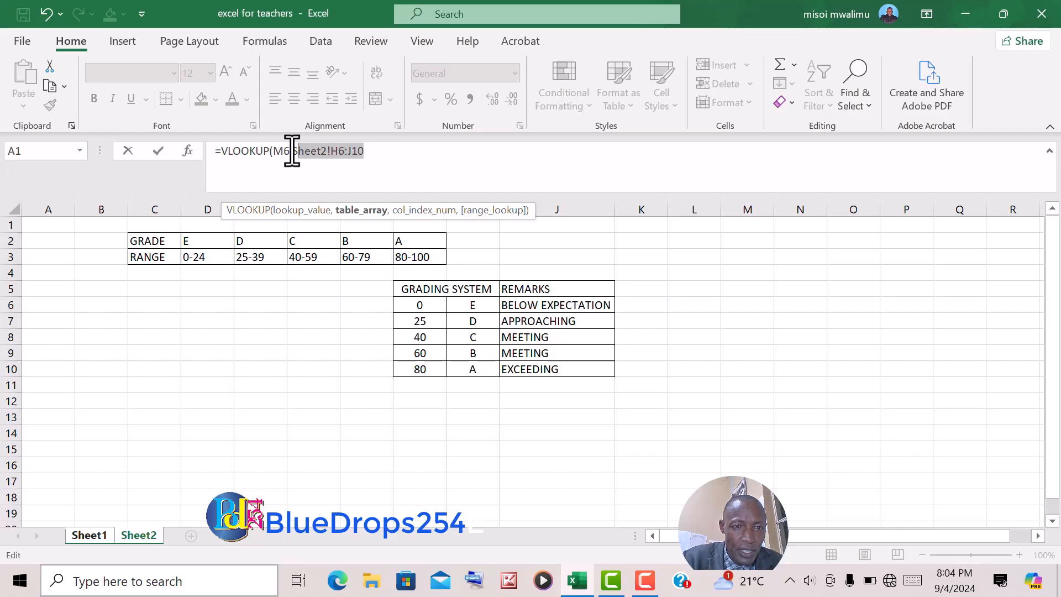
left_click(390, 149)
left_click_drag(378, 150, 342, 156)
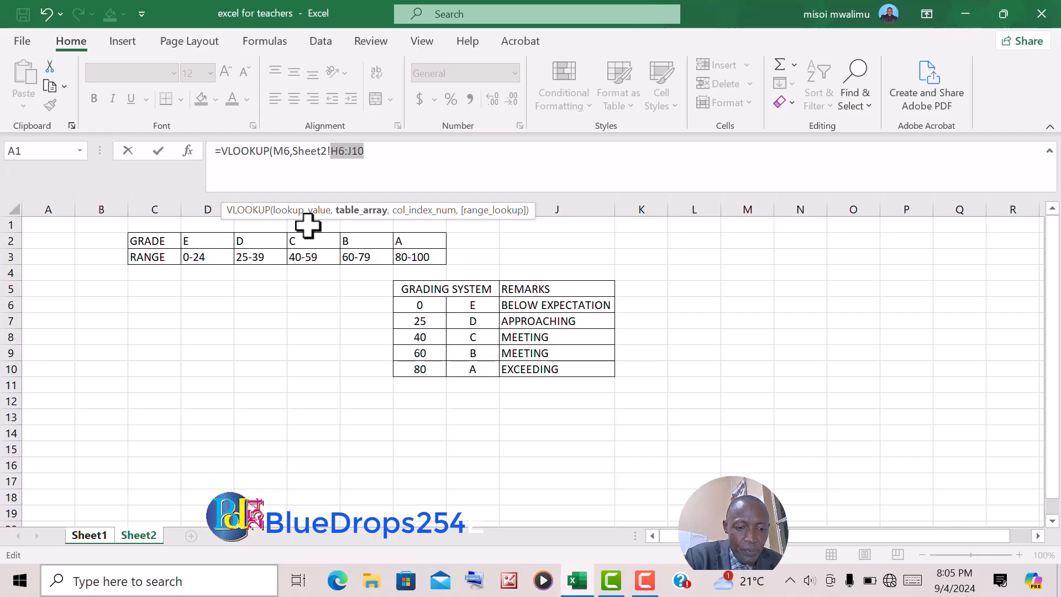
key("F4")
left_click(401, 153)
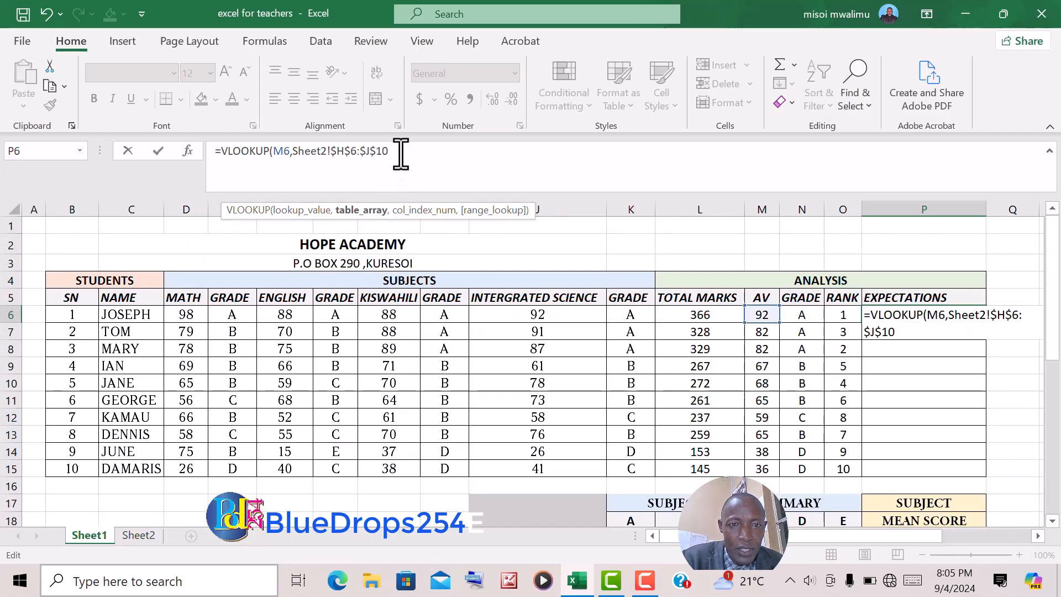
Complete P6's VLOOKUP with column index 3 and fill the formula down the expectations column to P15.
type(",")
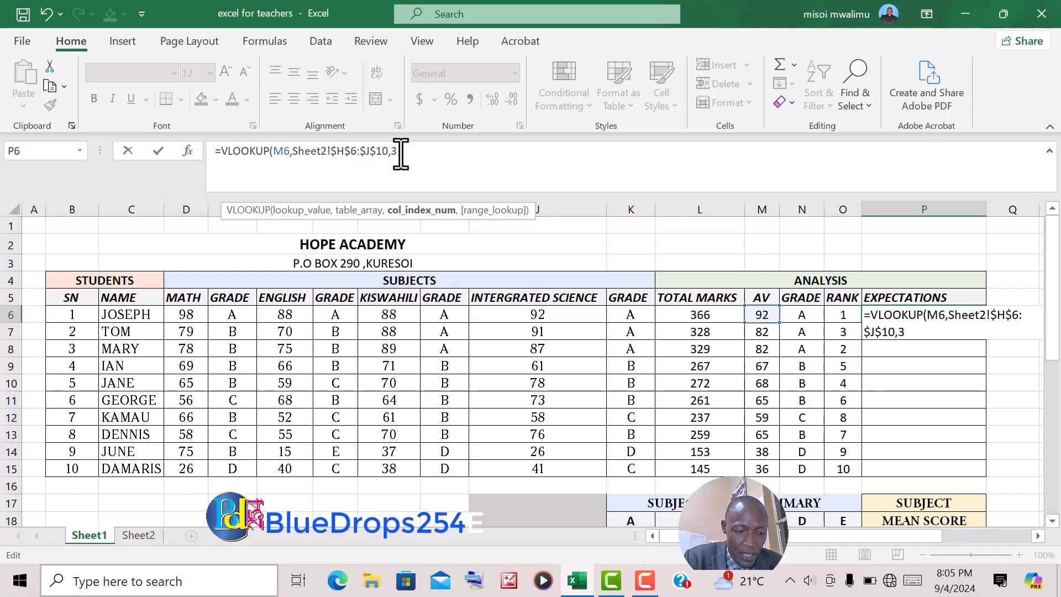
type("3)")
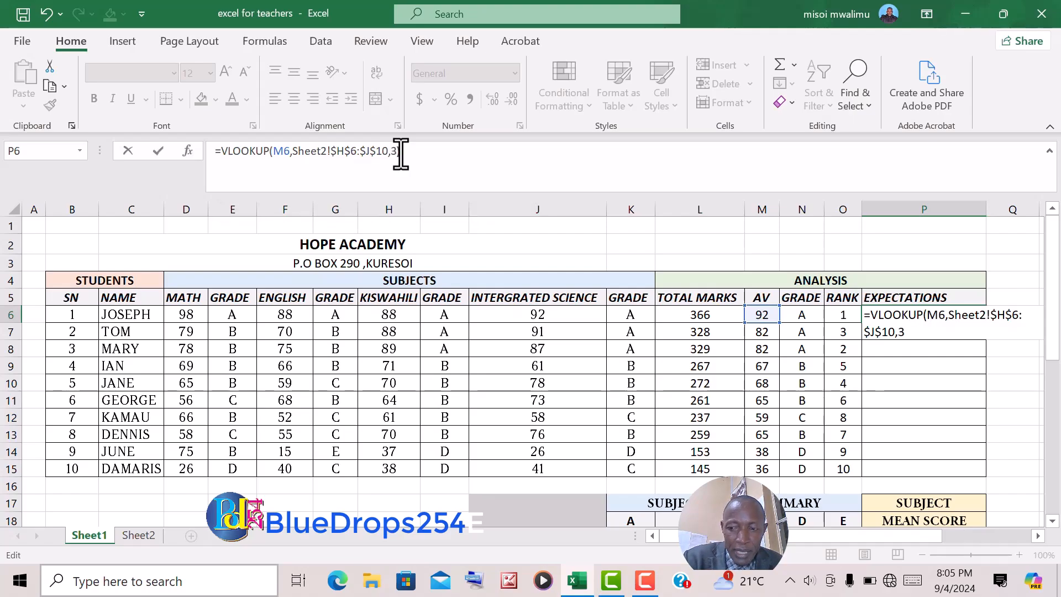
key("Return")
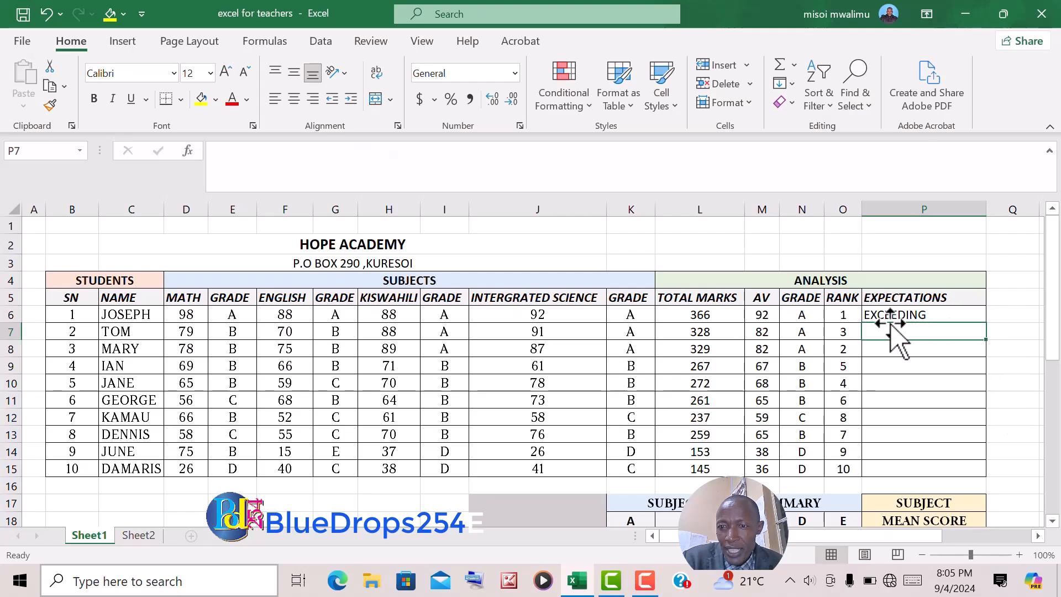
left_click(760, 314)
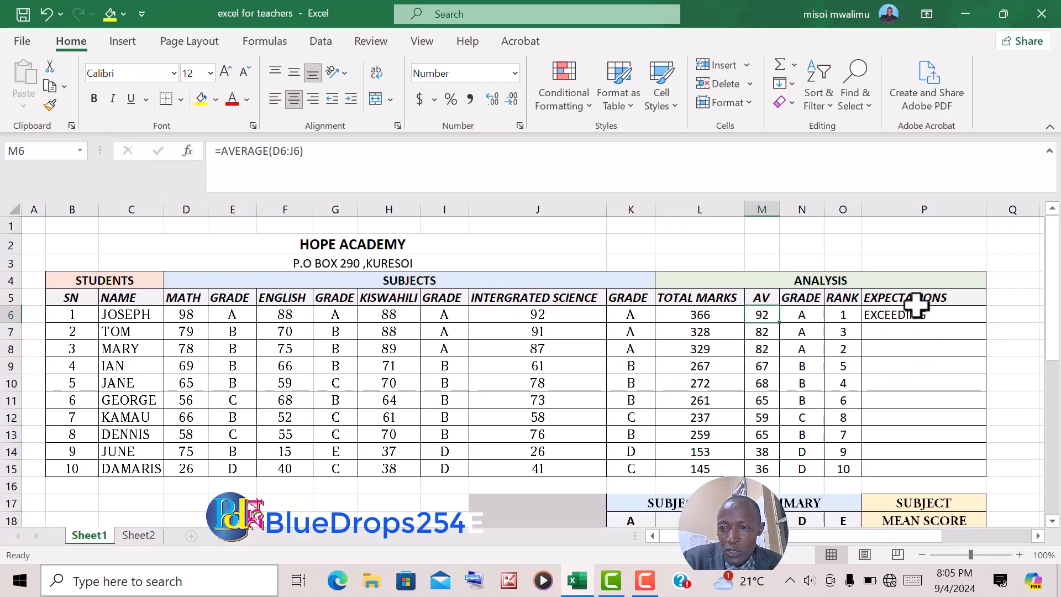
left_click(967, 314)
left_click_drag(989, 326, 986, 474)
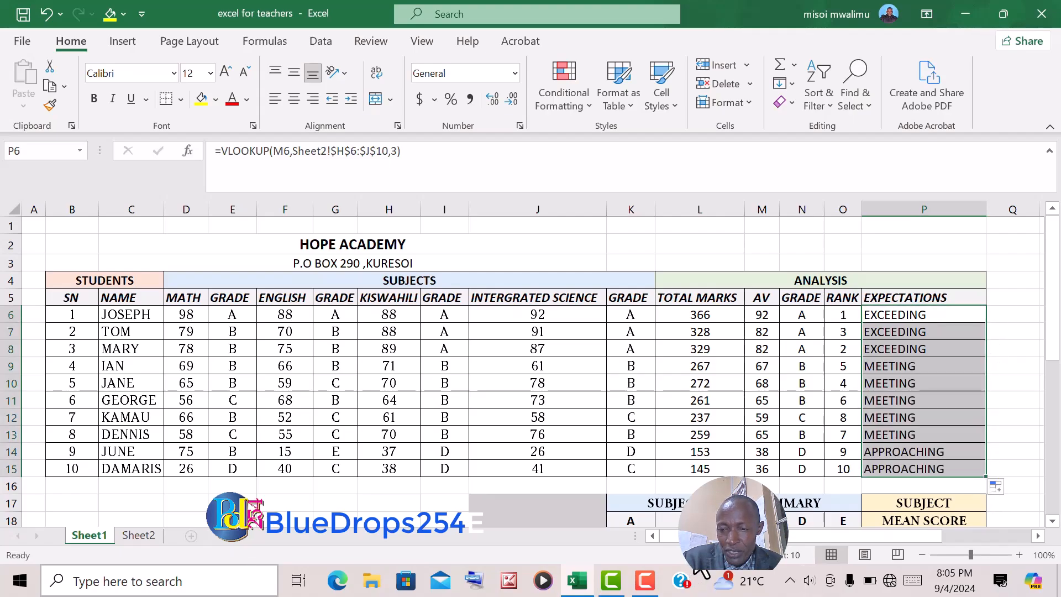
left_click(851, 452)
left_click(851, 470)
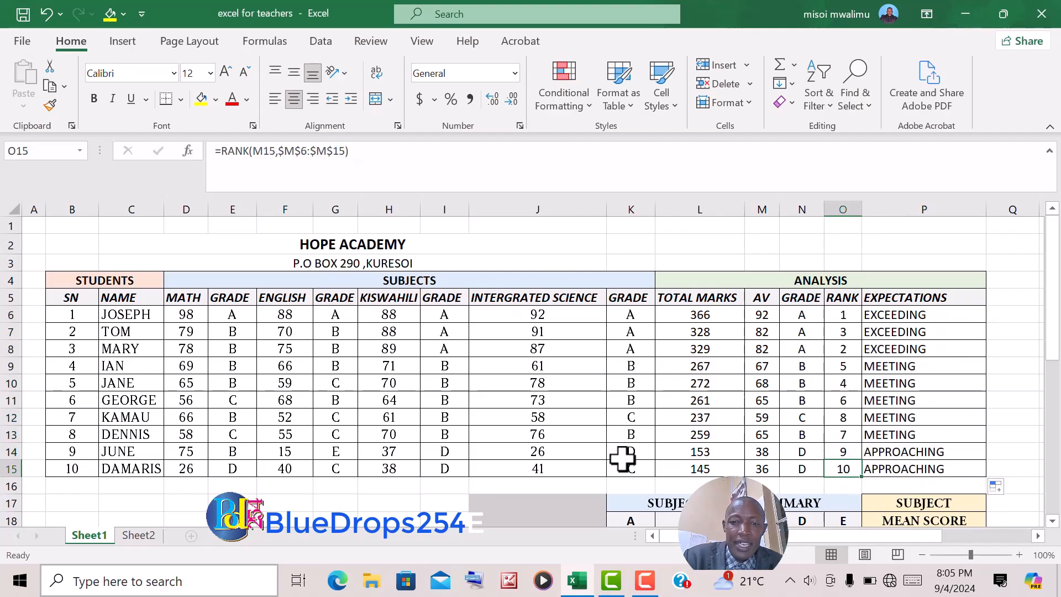
scroll(608, 453, "down", 1)
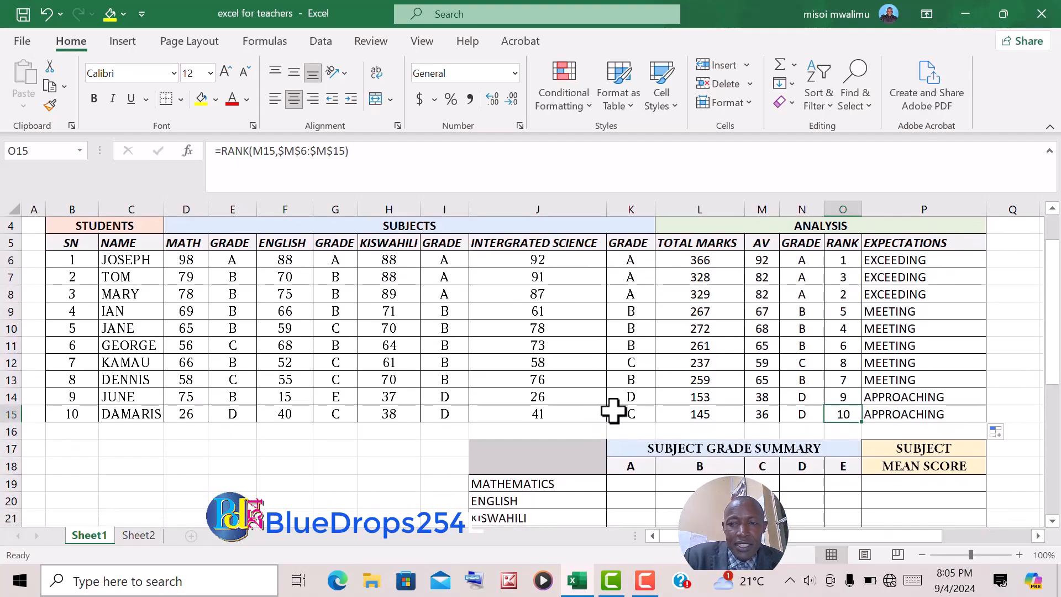
scroll(894, 335, "down", 2)
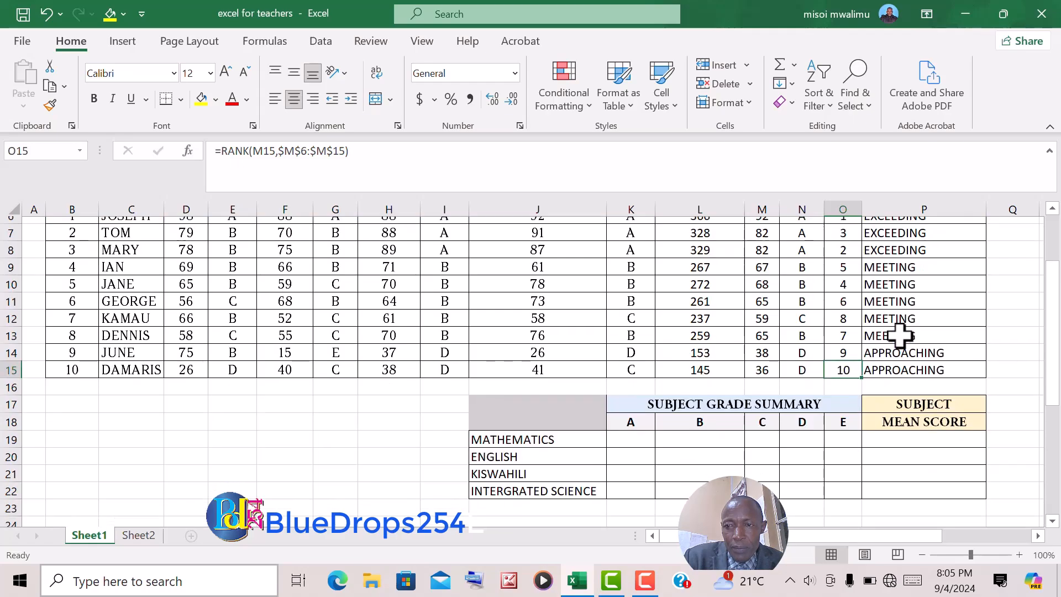
scroll(957, 434, "up", 1)
scroll(958, 434, "up", 1)
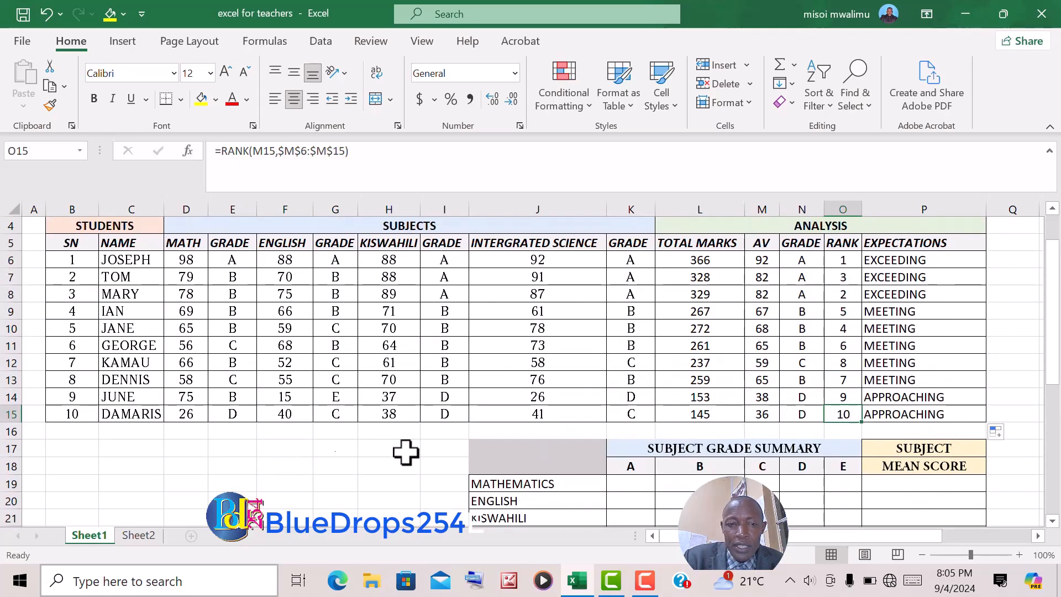
Highlight the last student's record, C15:P15, with a yellow fill.
left_click(129, 419)
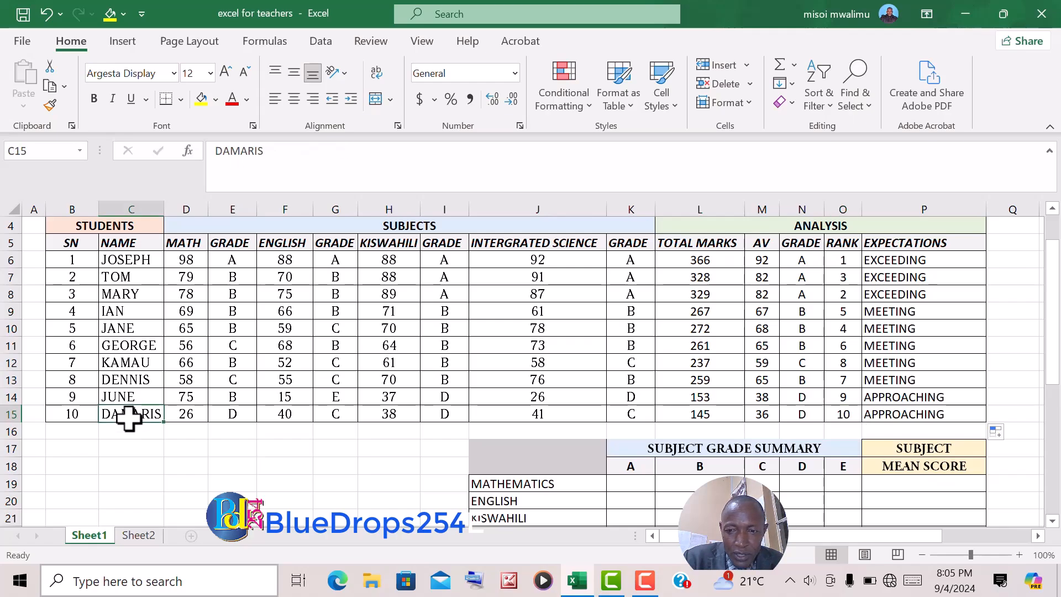
left_click_drag(951, 419, 372, 422)
left_click_drag(116, 412, 920, 417)
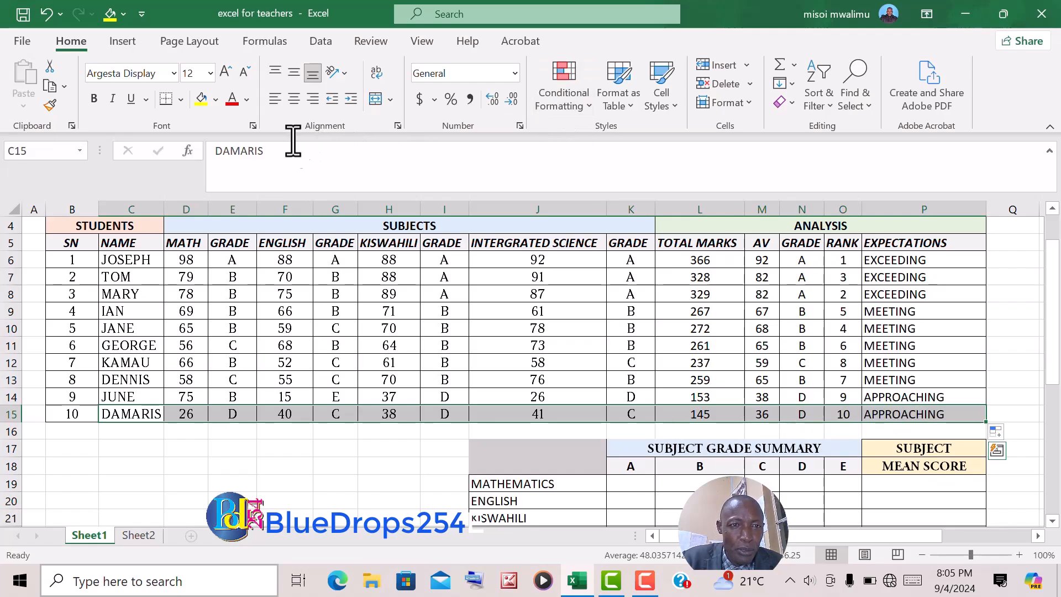
left_click(201, 99)
left_click(636, 342)
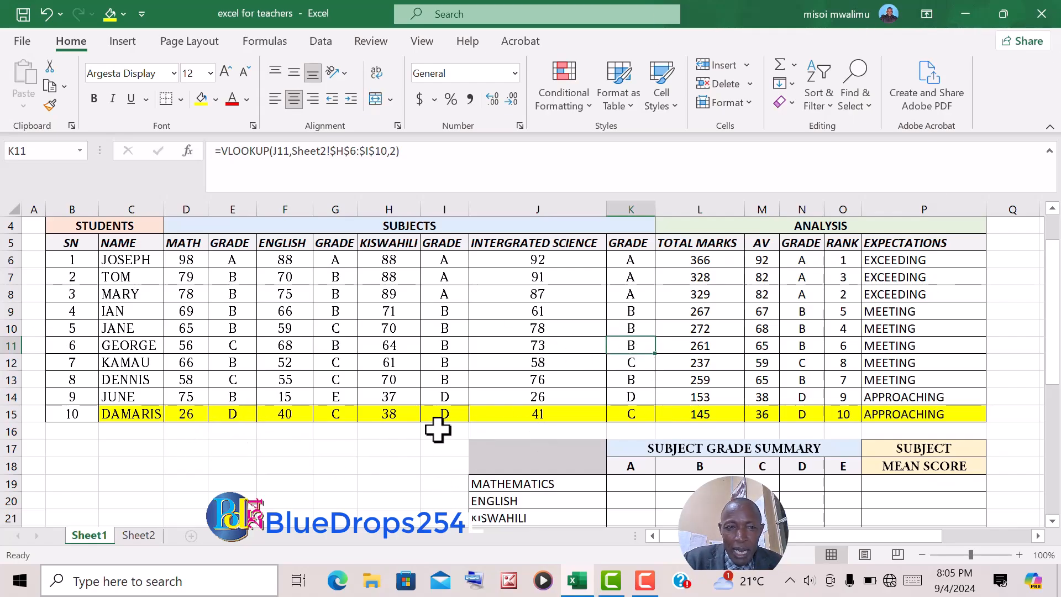
Set the last student's MATH mark in D15 and ENGLISH mark in F15 to 100 each.
left_click(189, 417)
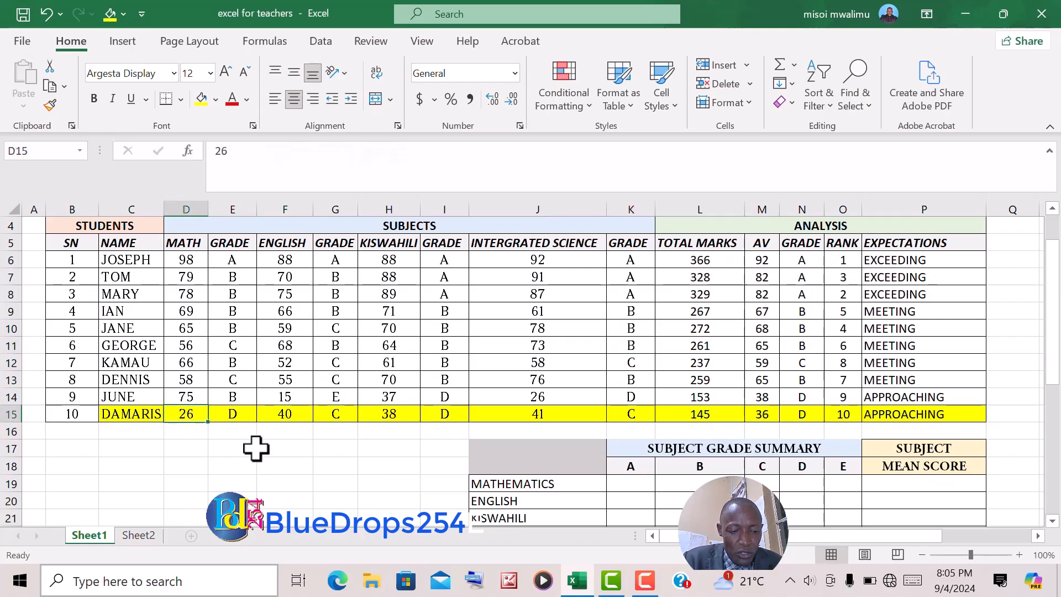
type("100")
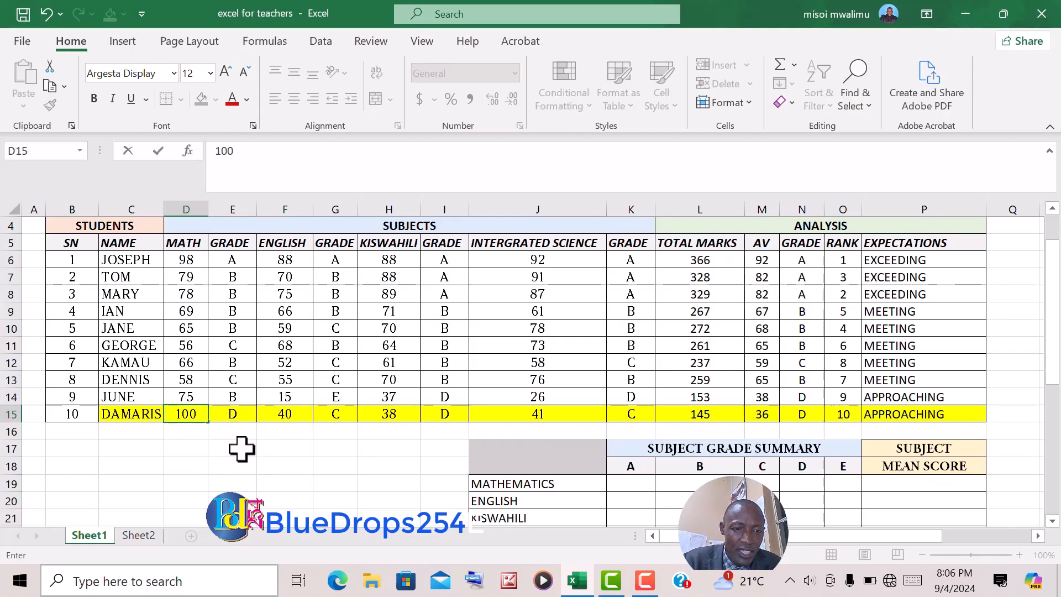
left_click(280, 467)
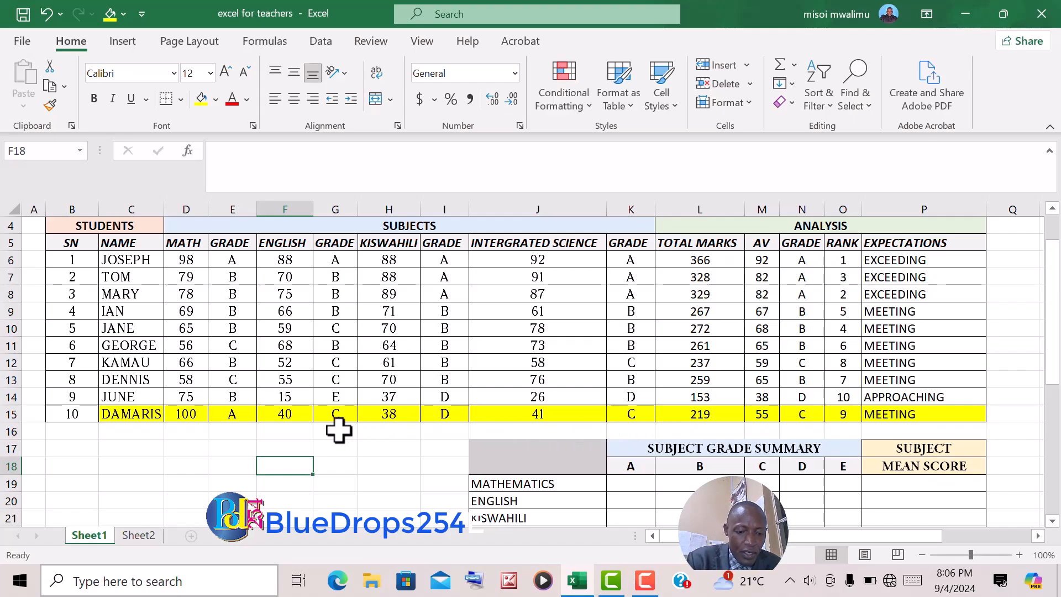
left_click(288, 418)
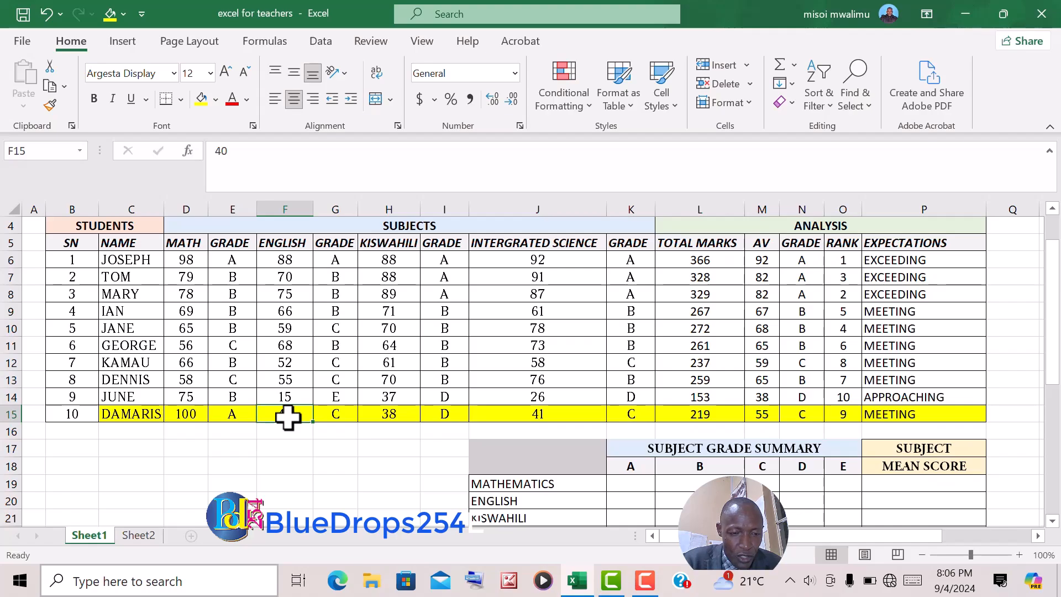
type("100")
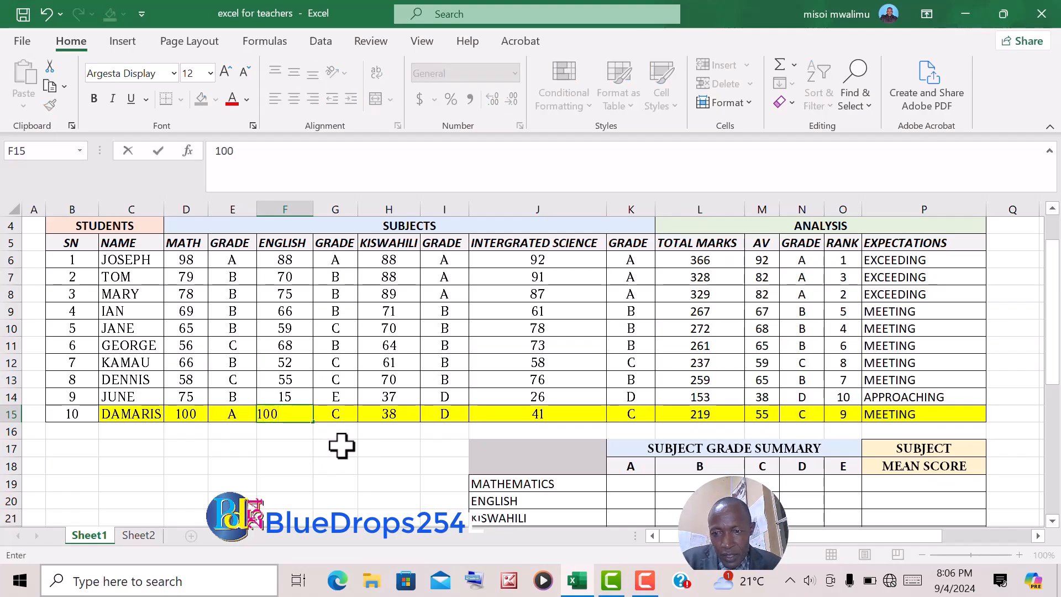
left_click(350, 459)
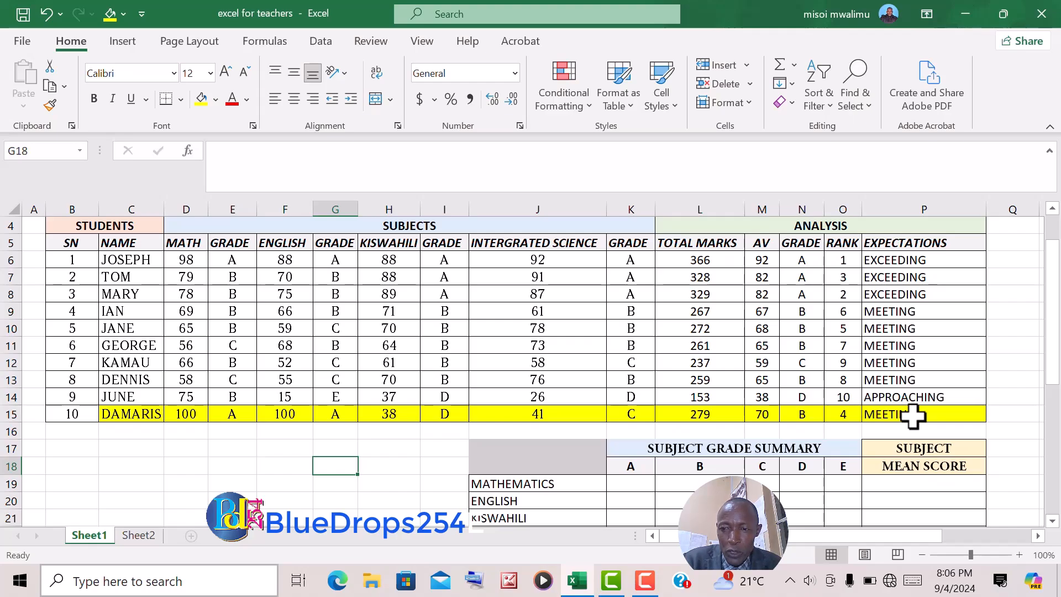
Set the last student's KISWAHILI mark in H15 and INTERGRATED SCIENCE mark in J15 to 100 each.
left_click(394, 415)
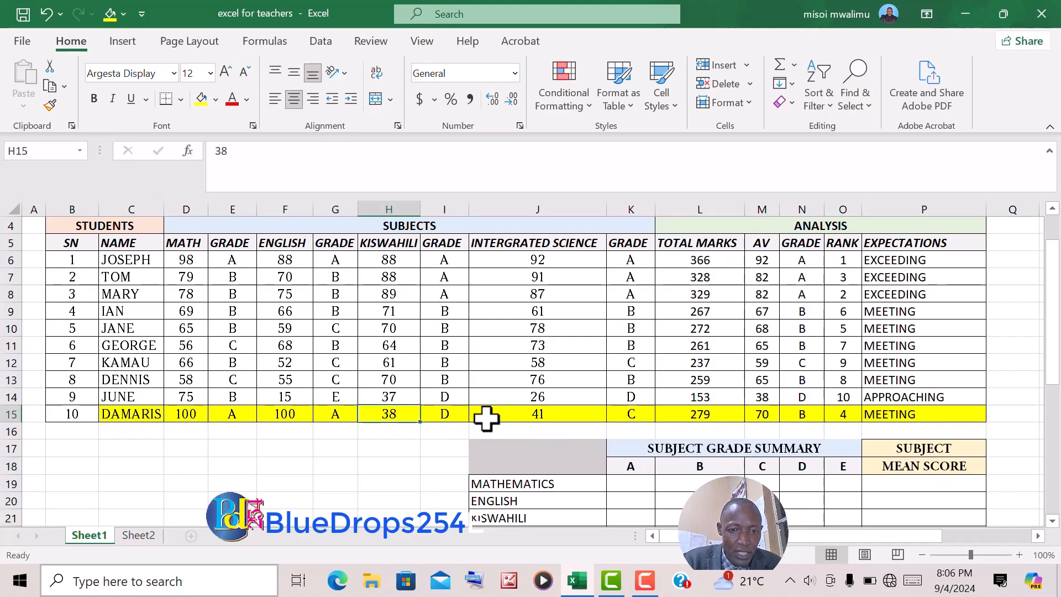
type("100")
left_click(397, 471)
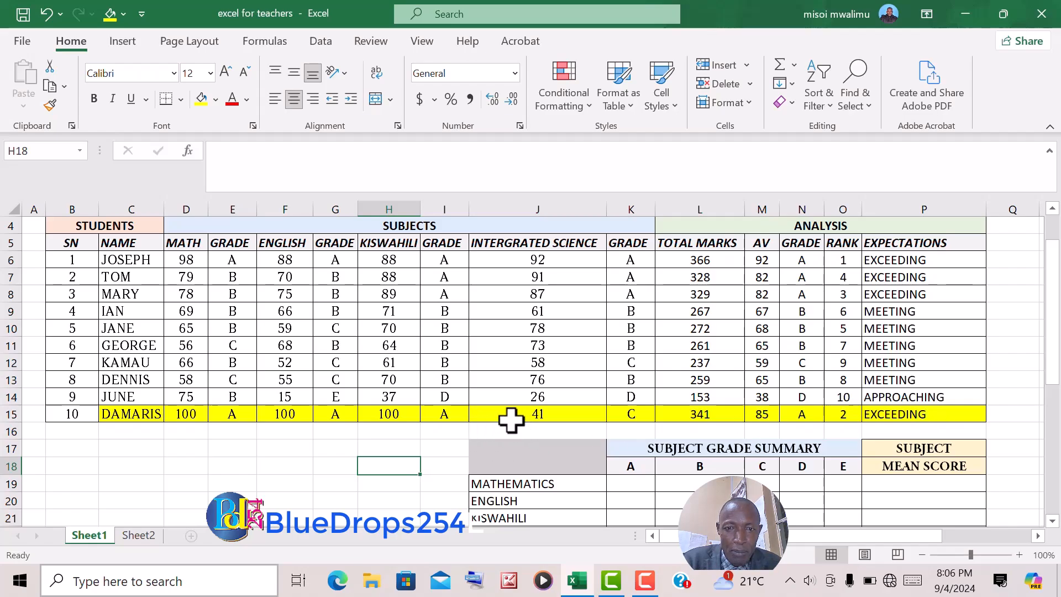
left_click(552, 416)
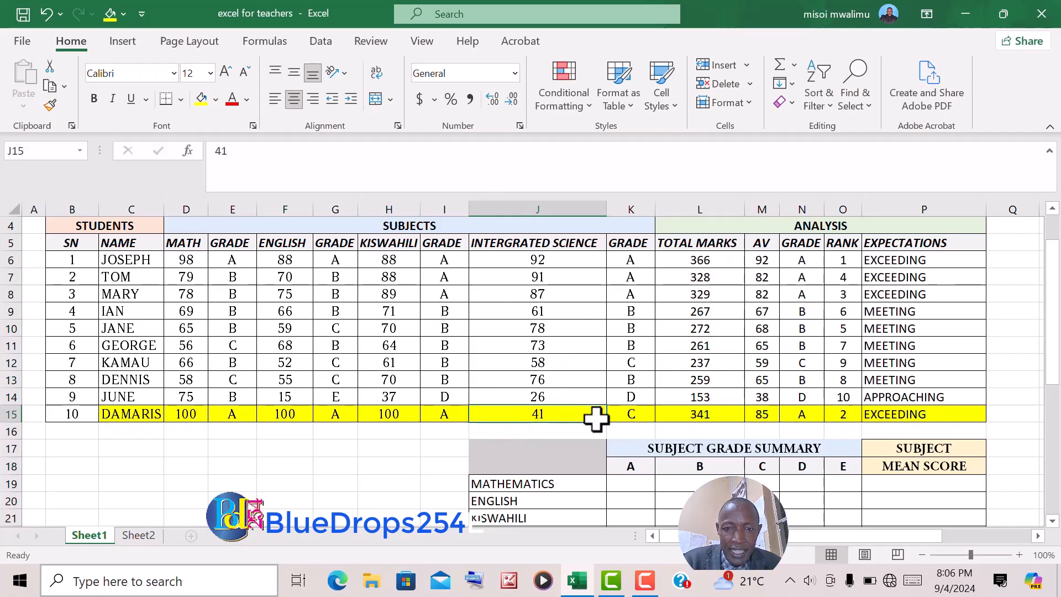
type("100")
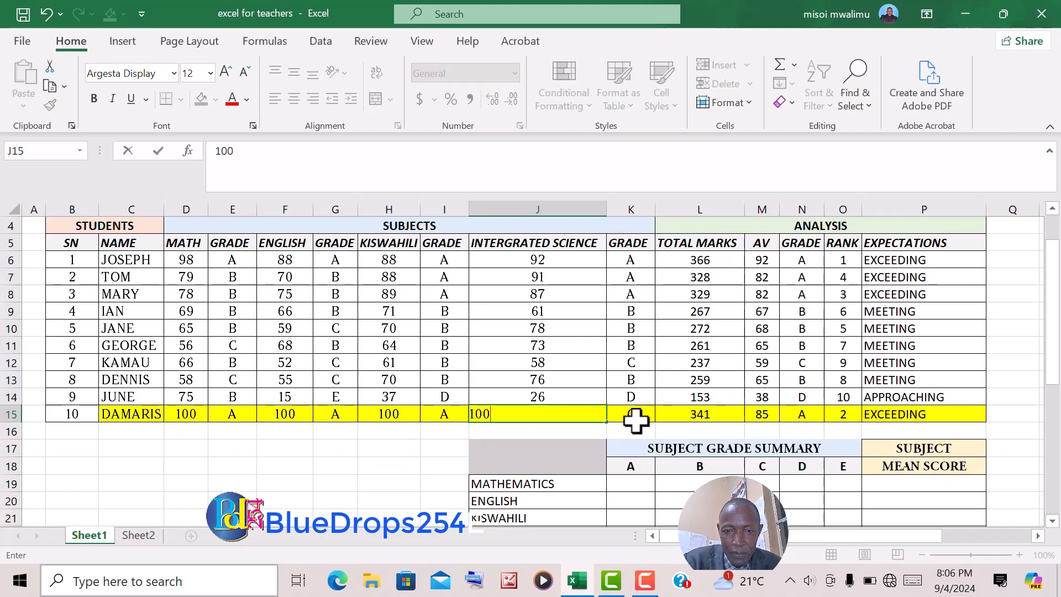
left_click(446, 449)
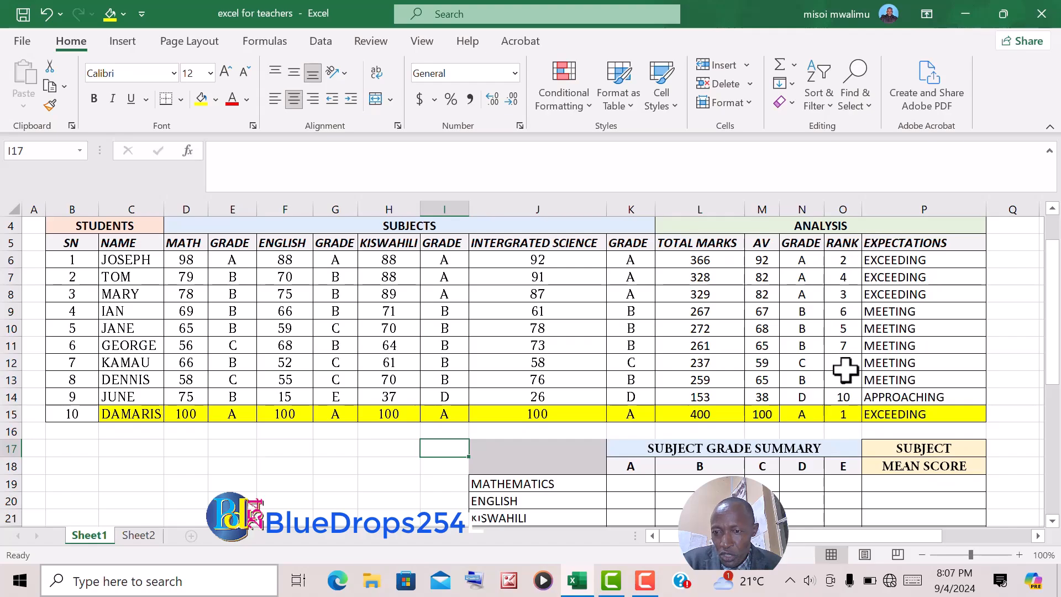
Highlight the fourth and fifth students' records, C9:P10, with a light orange fill.
left_click(840, 298)
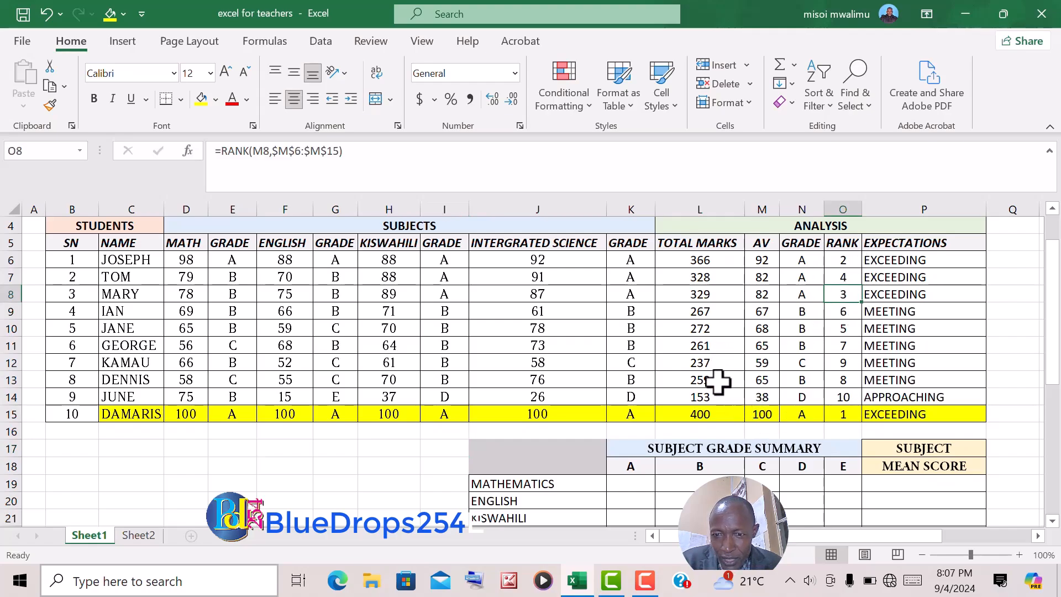
left_click(718, 314)
left_click(717, 330)
left_click_drag(943, 326, 273, 314)
left_click_drag(110, 311, 865, 321)
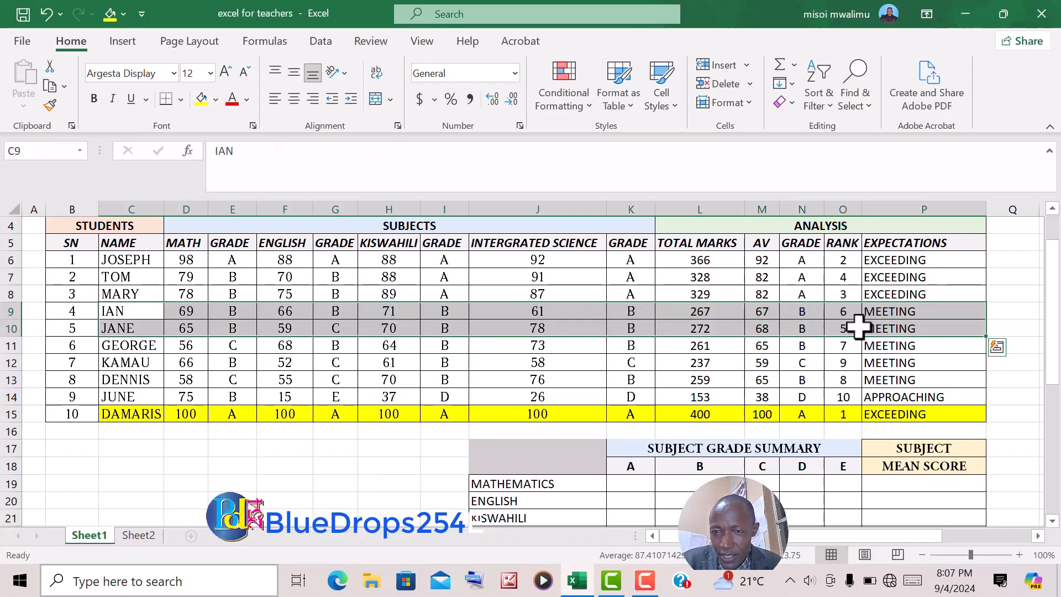
left_click(216, 100)
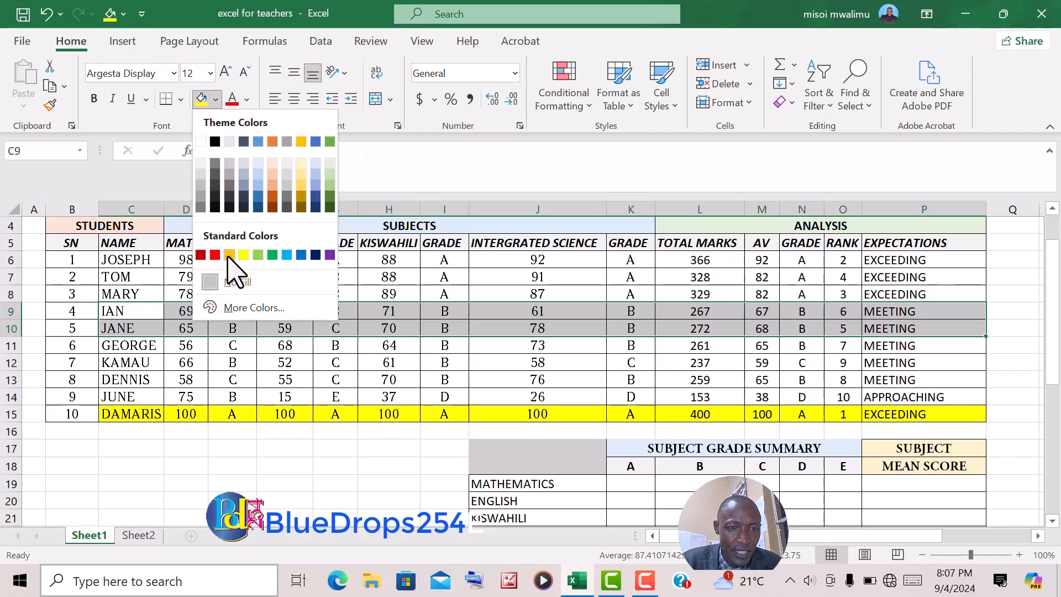
left_click(272, 177)
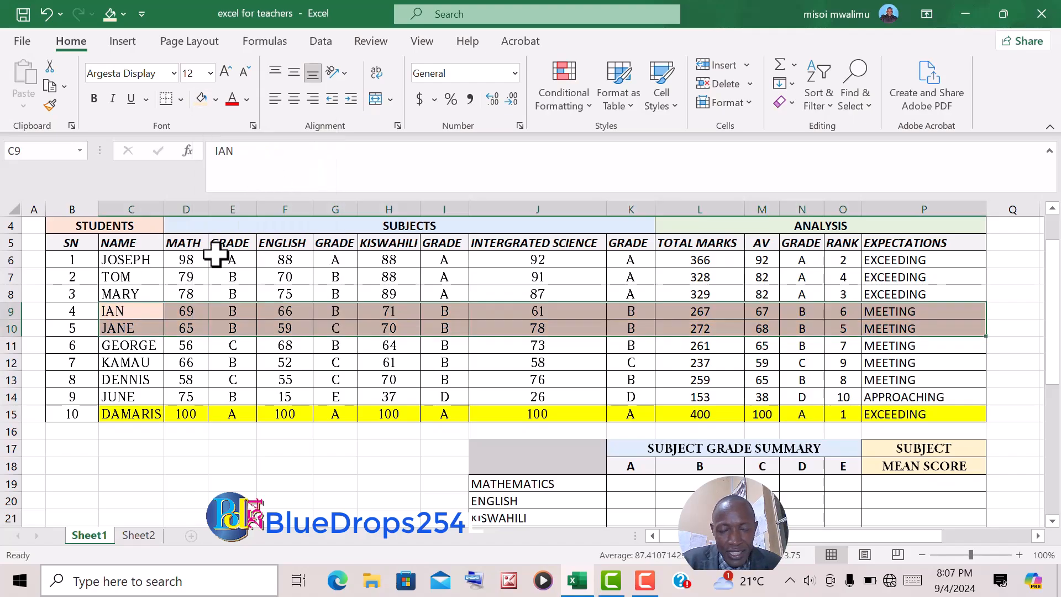
left_click(594, 380)
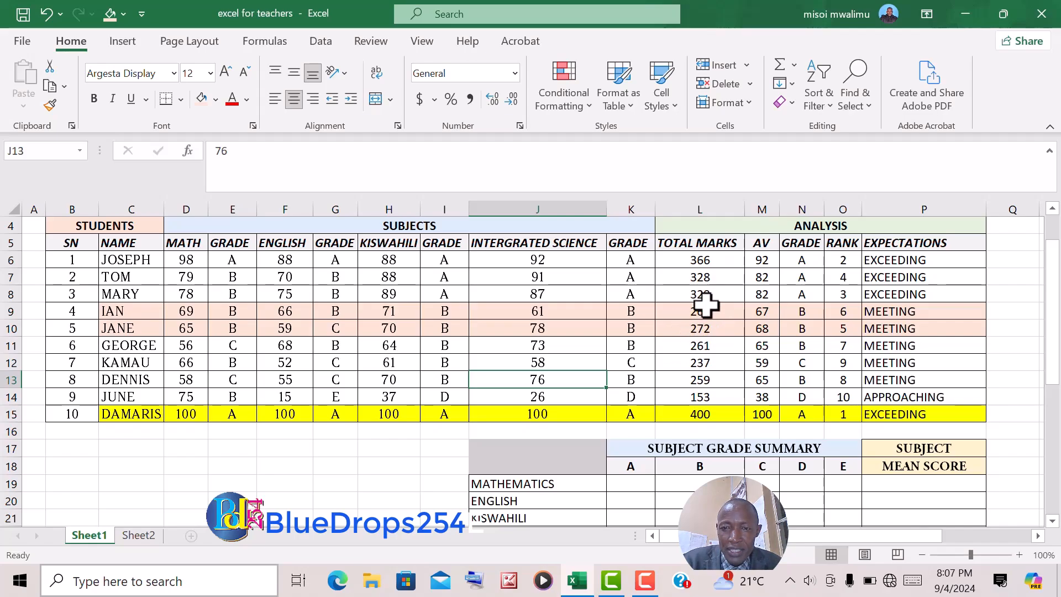
Set the fourth student's INTERGRATED SCIENCE mark in J9 to 65 and ENGLISH mark in F9 to 67.
left_click(706, 312)
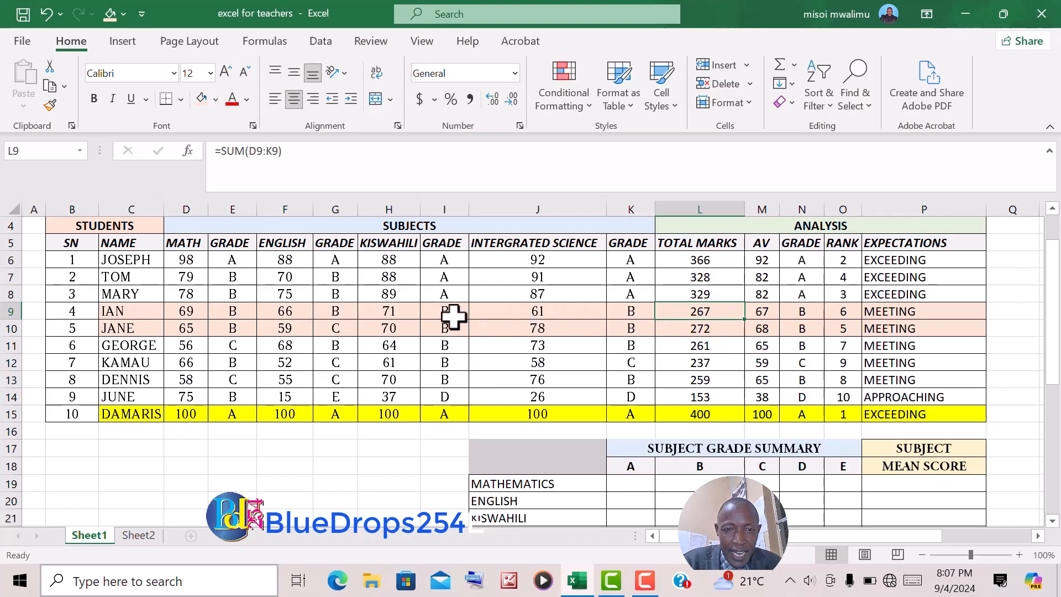
left_click(509, 314)
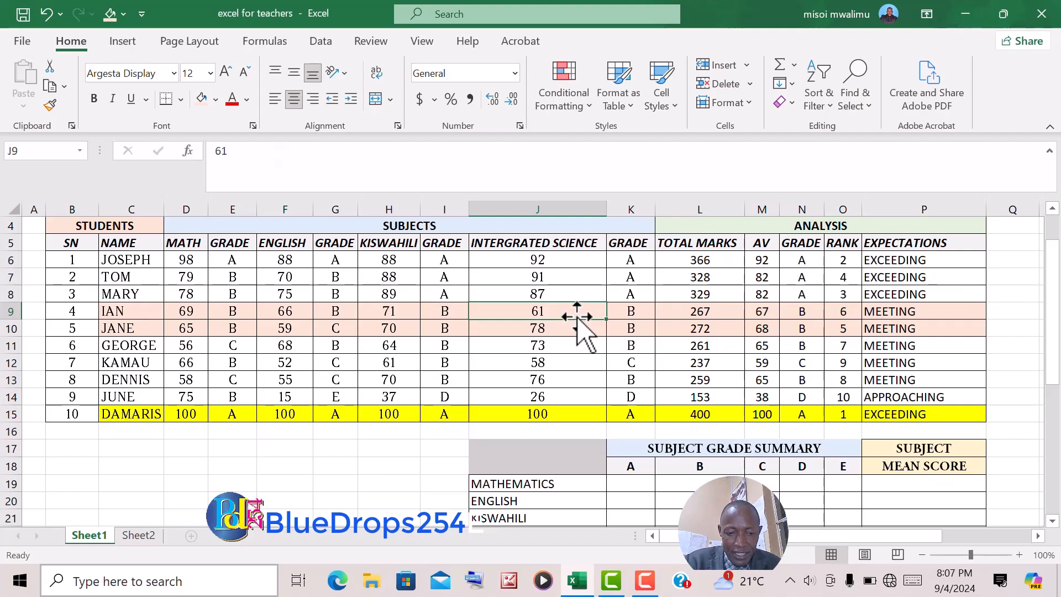
type("65")
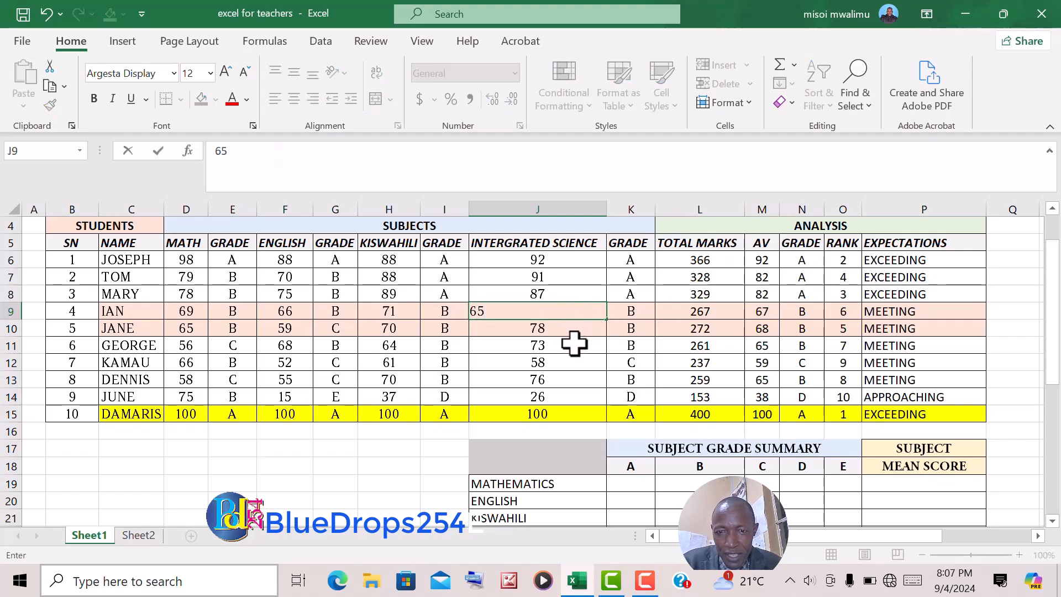
left_click(1023, 341)
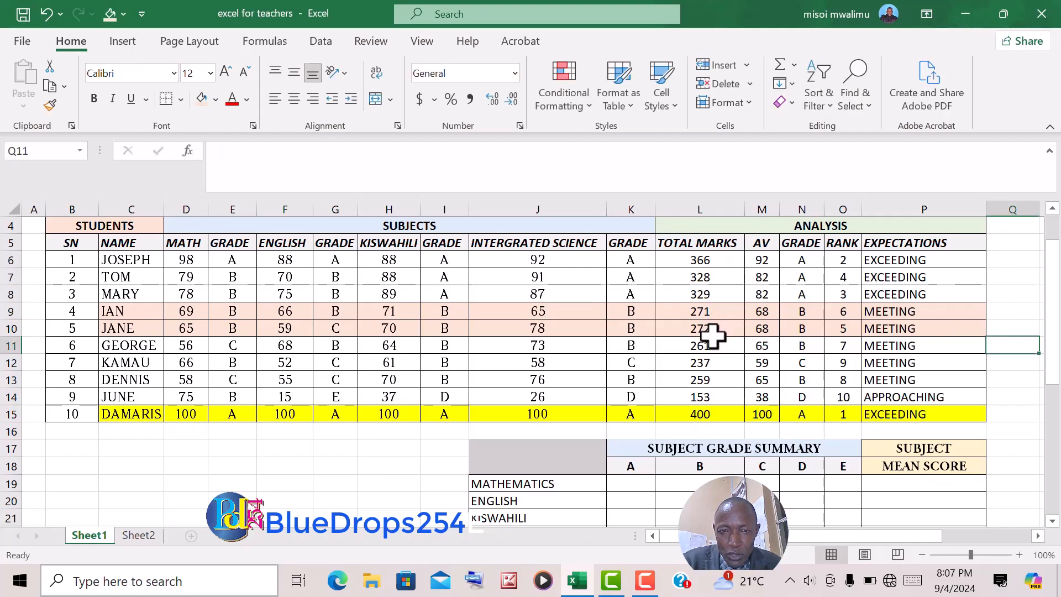
left_click(409, 313)
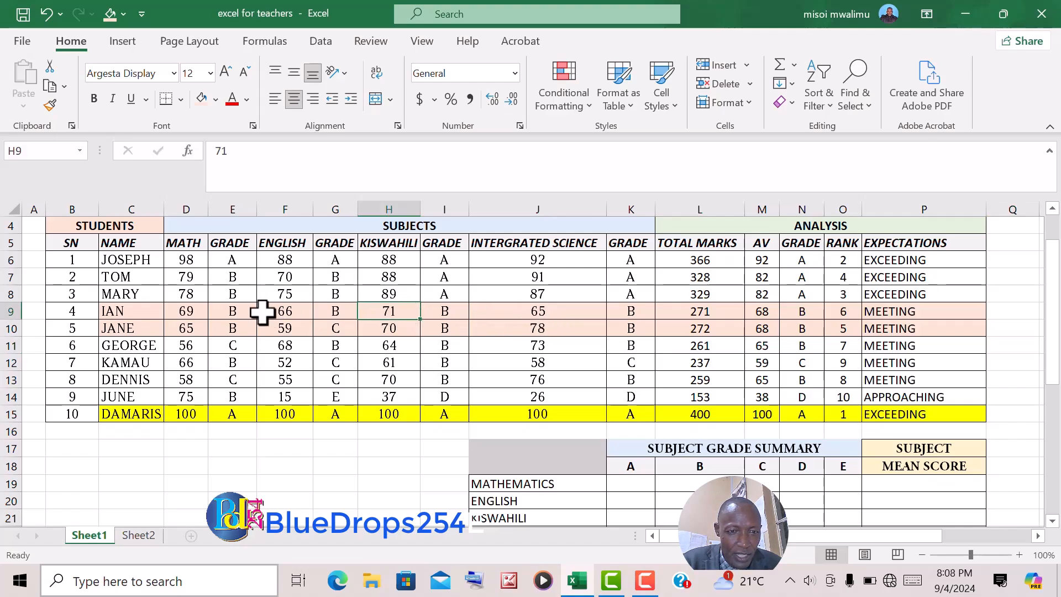
left_click(290, 310)
type("67")
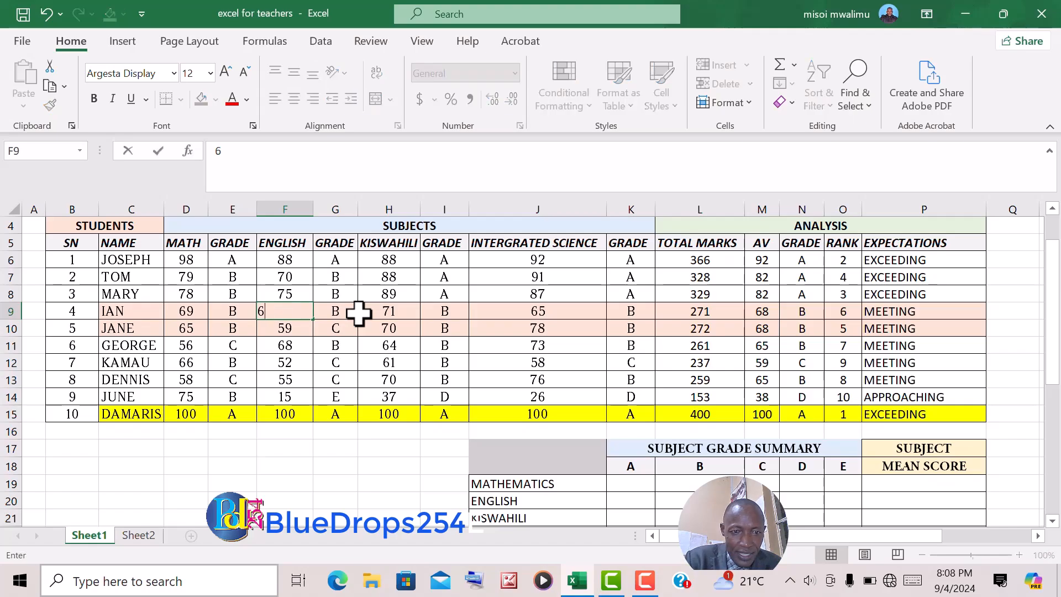
left_click(1019, 376)
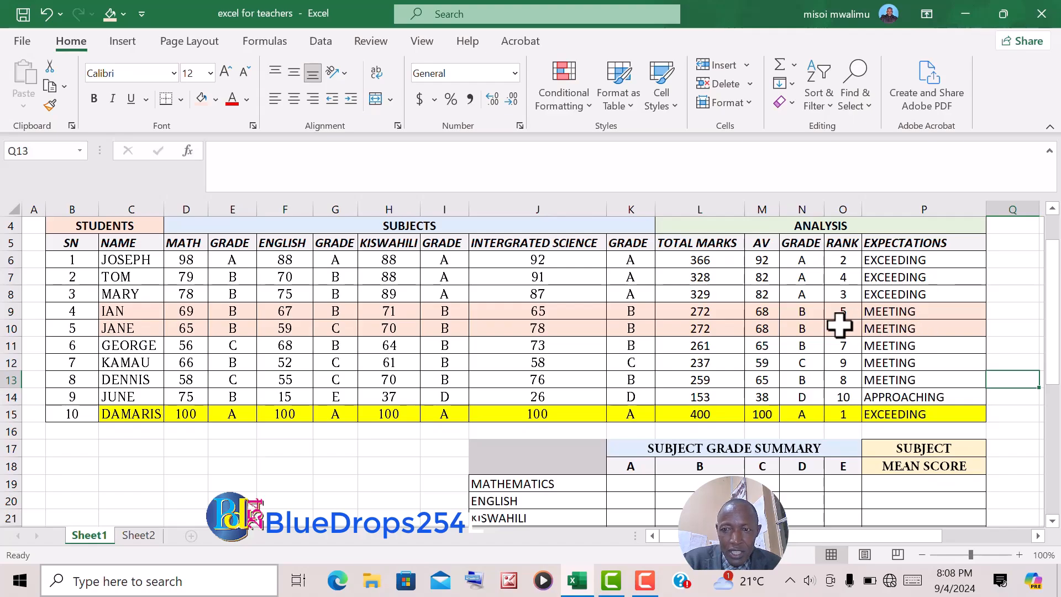
Review the layout of the subject grade summary, the subject mean score column and the student filter by expectations section.
scroll(715, 367, "down", 1)
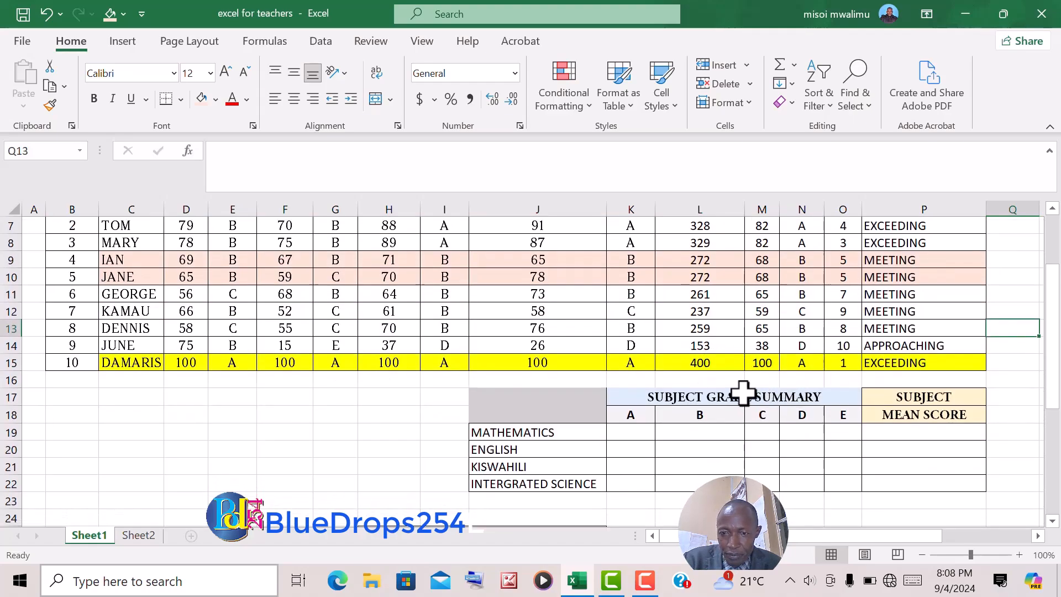
scroll(350, 341, "up", 2)
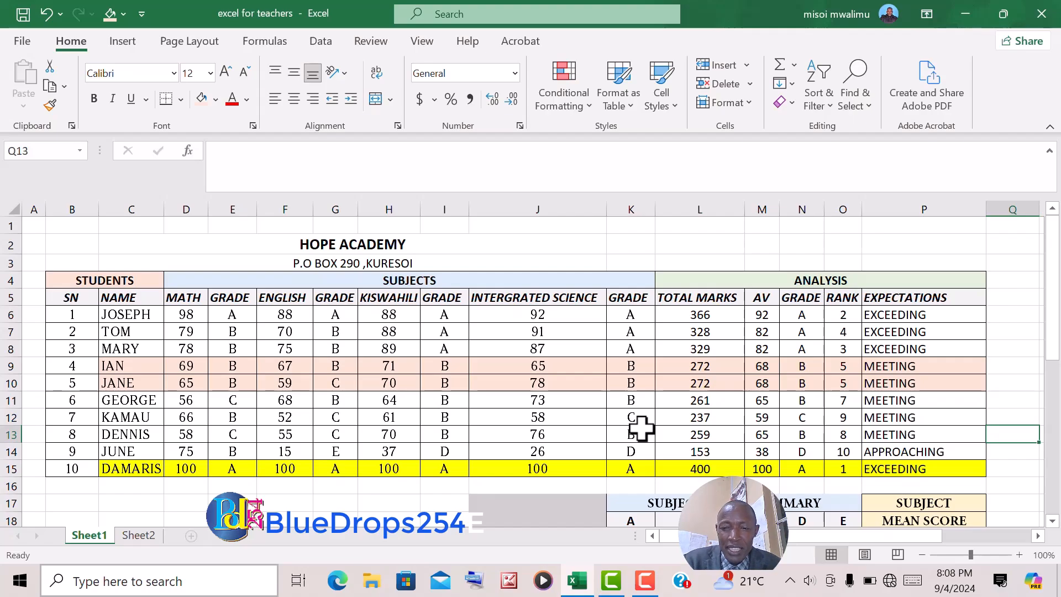
scroll(641, 428, "down", 1)
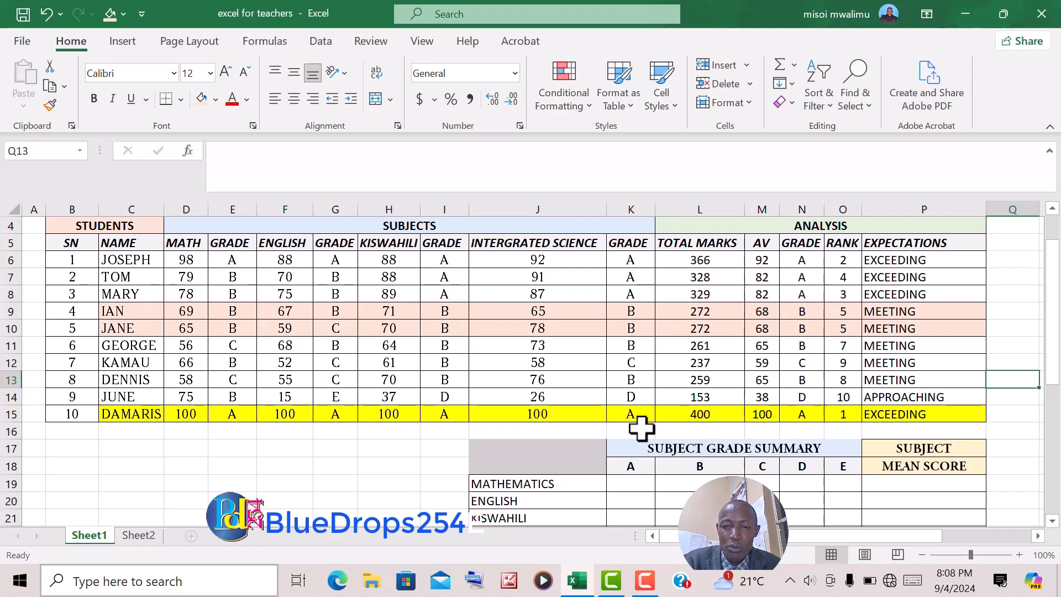
scroll(641, 429, "down", 1)
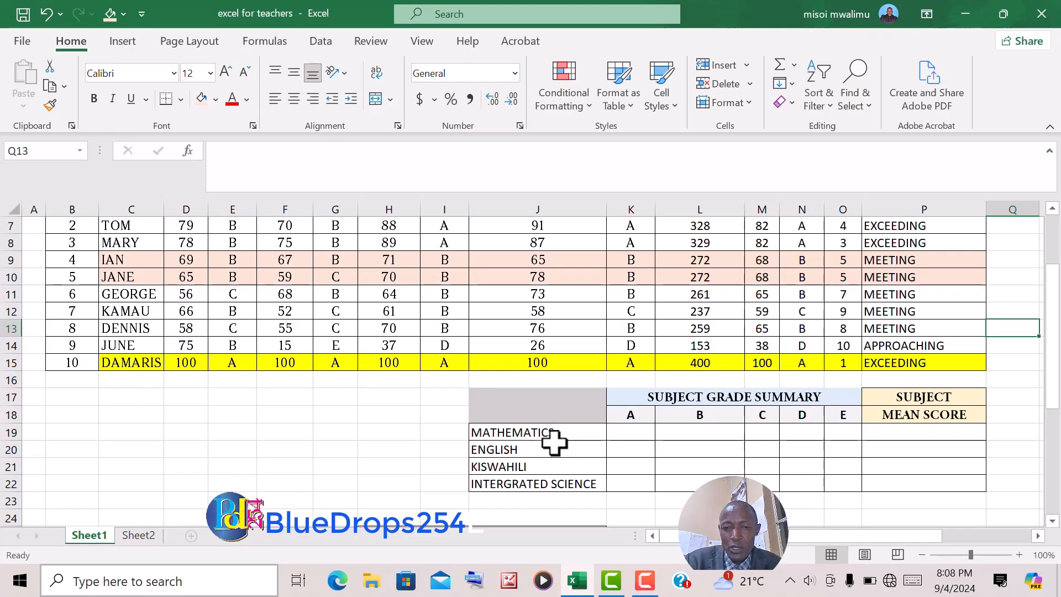
left_click(627, 433)
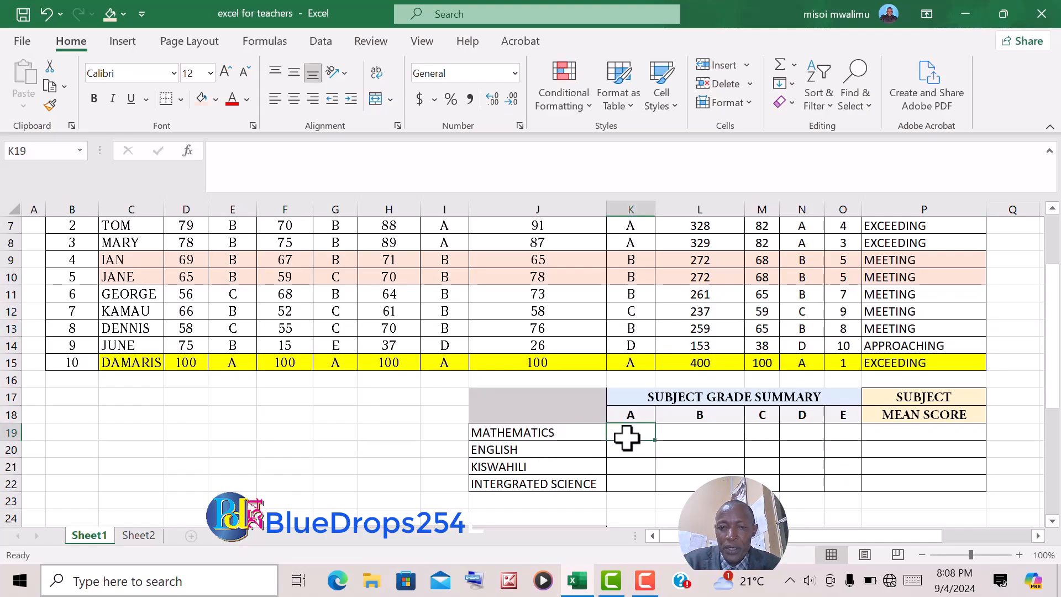
left_click(701, 435)
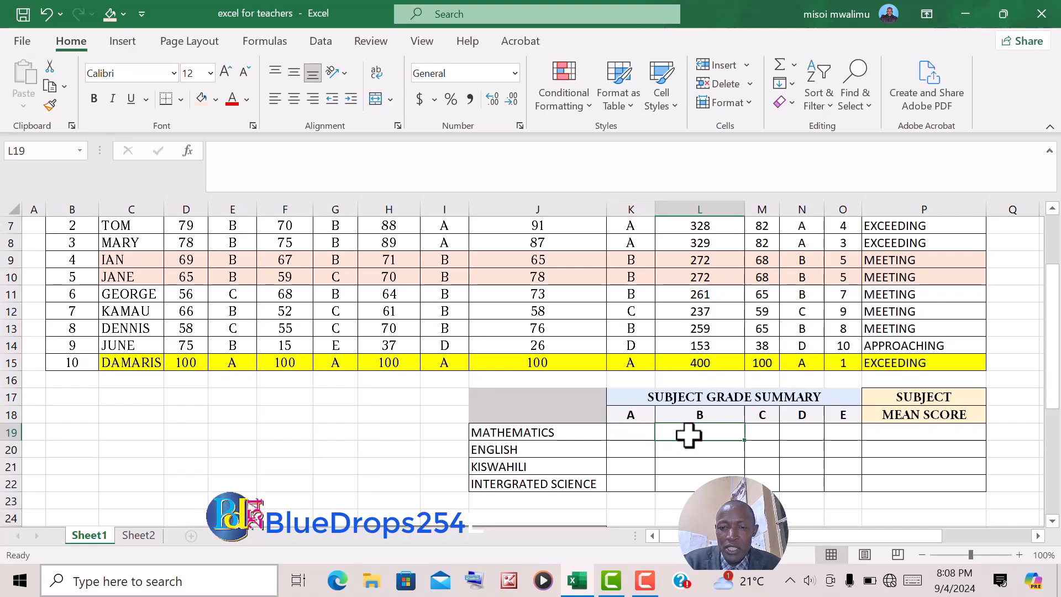
left_click(617, 452)
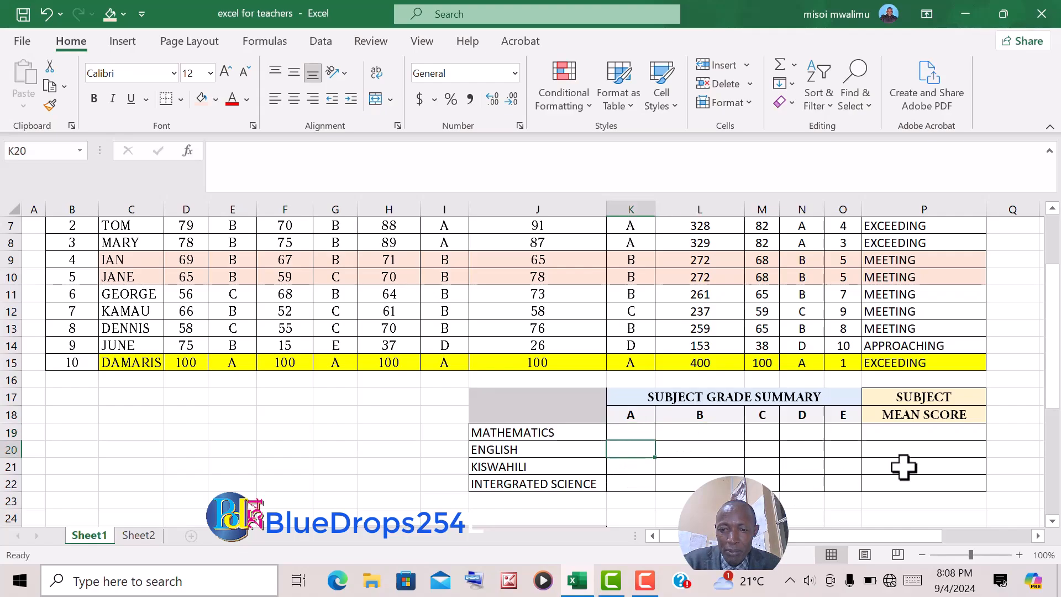
left_click(909, 435)
scroll(745, 469, "down", 3)
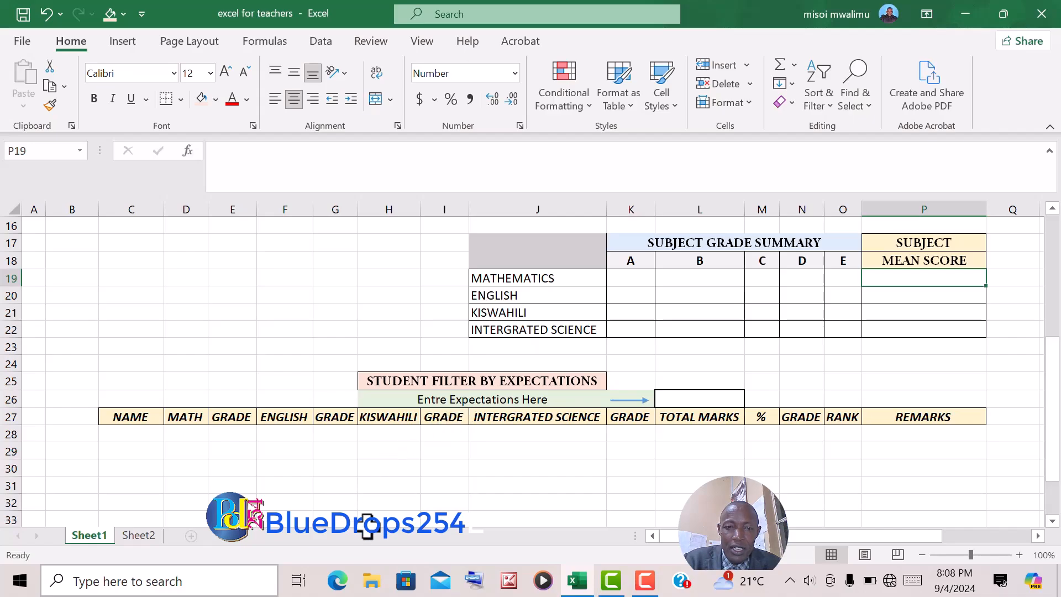
left_click(687, 400)
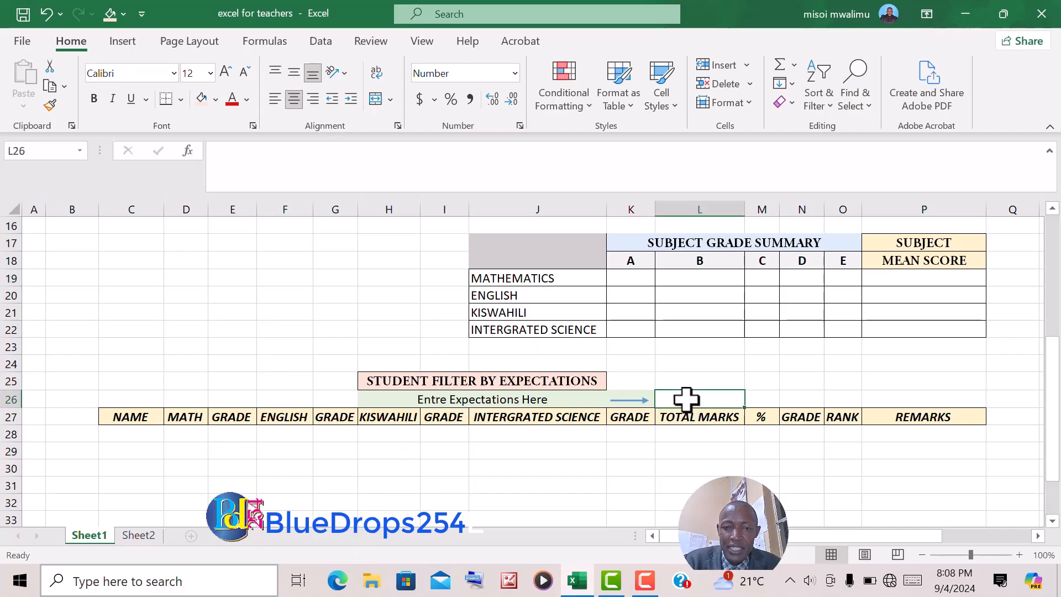